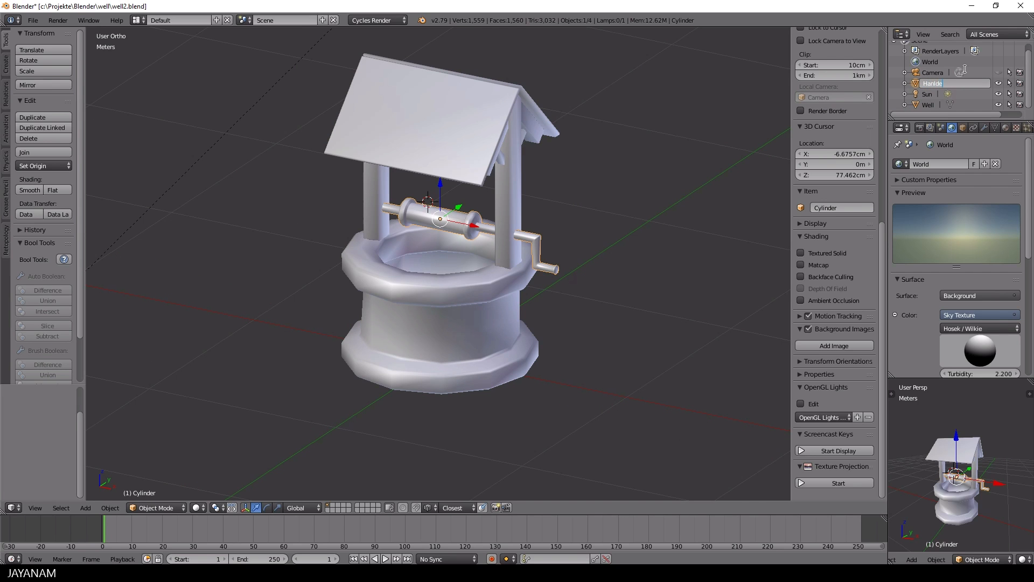
- Name the crank cylinder object Handle
key("Return")
- Open the Well object's mesh for editing in front view and deselect all of its geometry
right_click(456, 299)
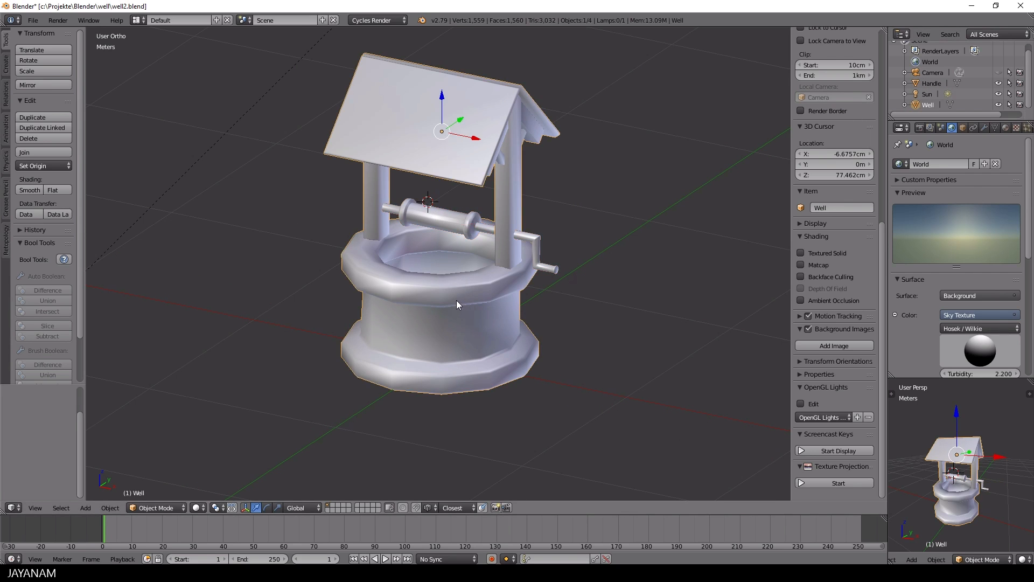
key("KP_1")
key("Tab")
left_click(579, 283)
middle_click_drag(471, 286, 436, 307)
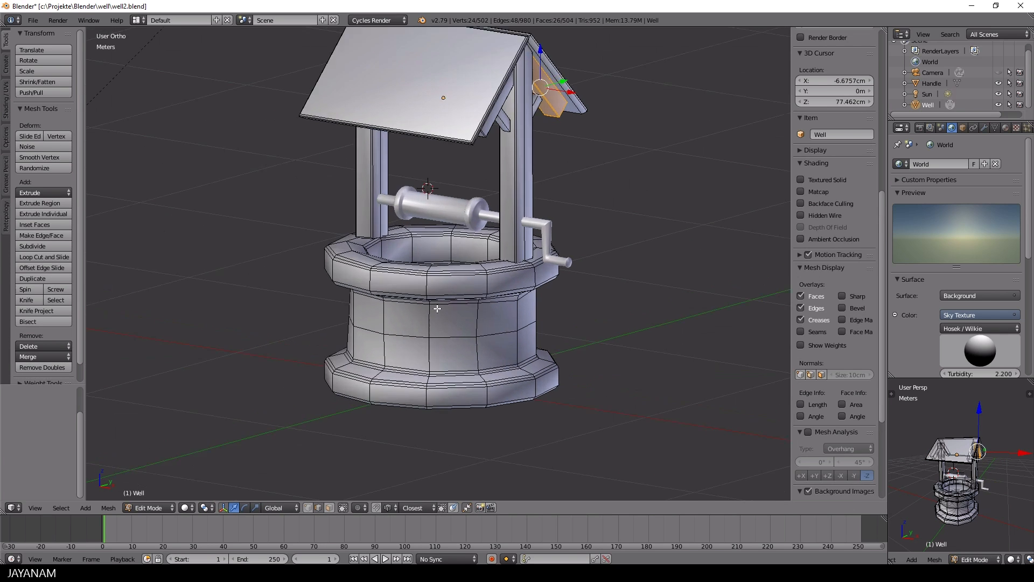
scroll(437, 307, "down", 1)
key("a")
scroll(843, 419, "down", 3)
scroll(843, 419, "up", 3)
key("KP_1")
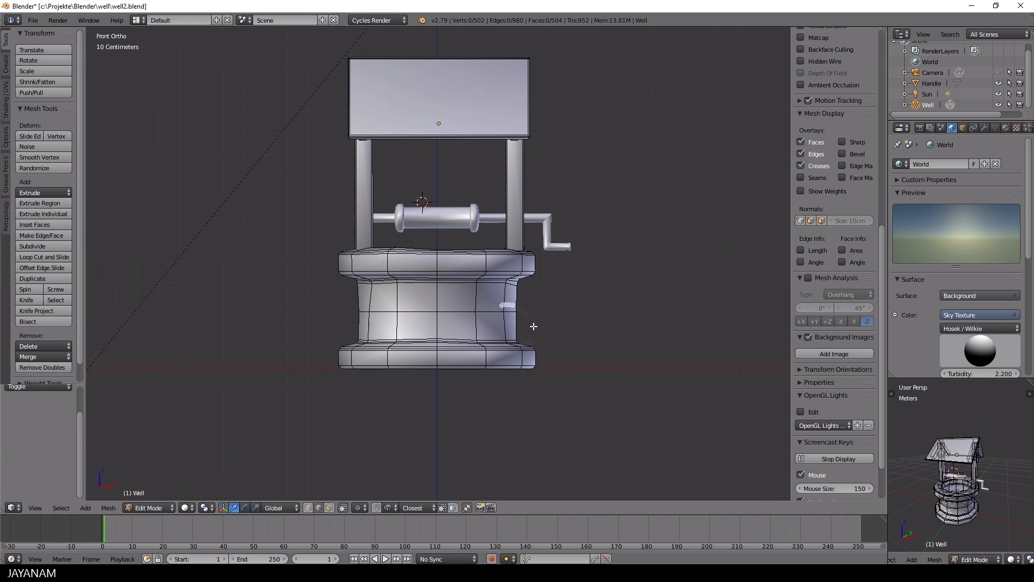
- Select the linked geometry of the round well base, invert the selection, and separate the roof with its posts into a new object
key("l")
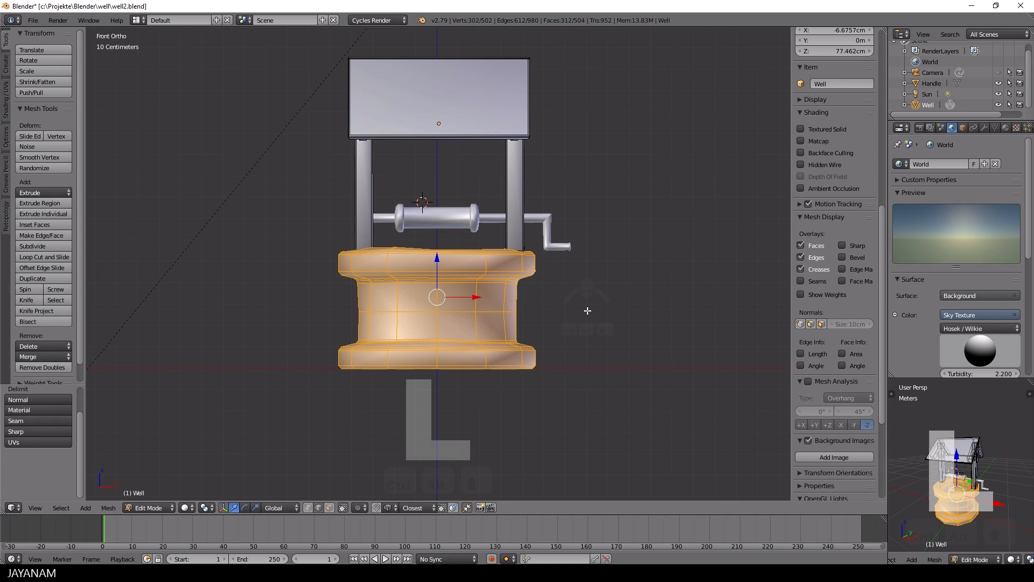
key("ctrl+i")
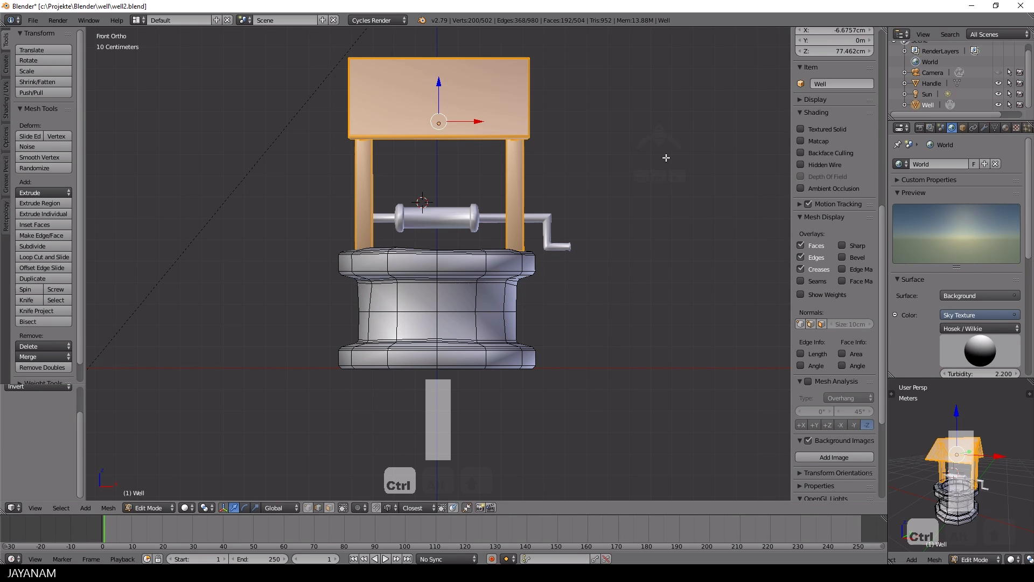
middle_click_drag(666, 158, 596, 162)
key("p")
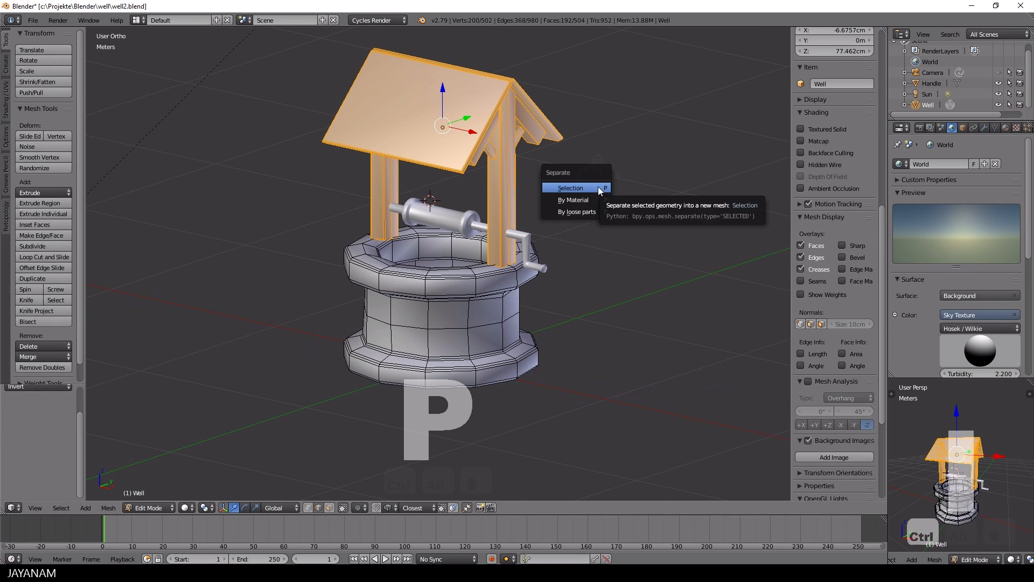
left_click(600, 188)
key("Tab")
- Rename the separated roof object to Roof
double_click(956, 105)
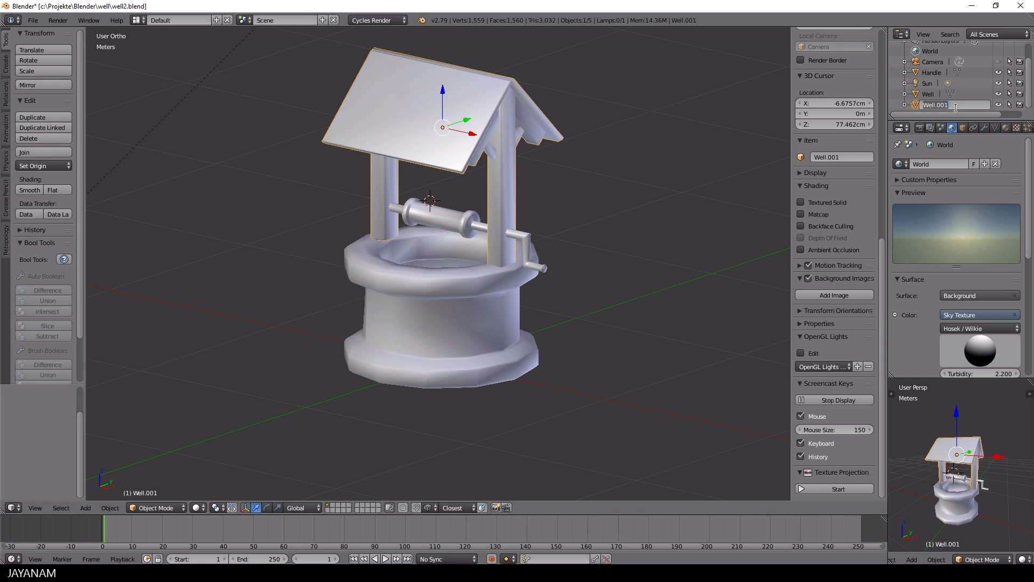
type("Roof")
key("Return")
- Hide the roof and the handle to check the separate well base, and reveal all hidden objects again
middle_click_drag(451, 279, 468, 284)
right_click(468, 284)
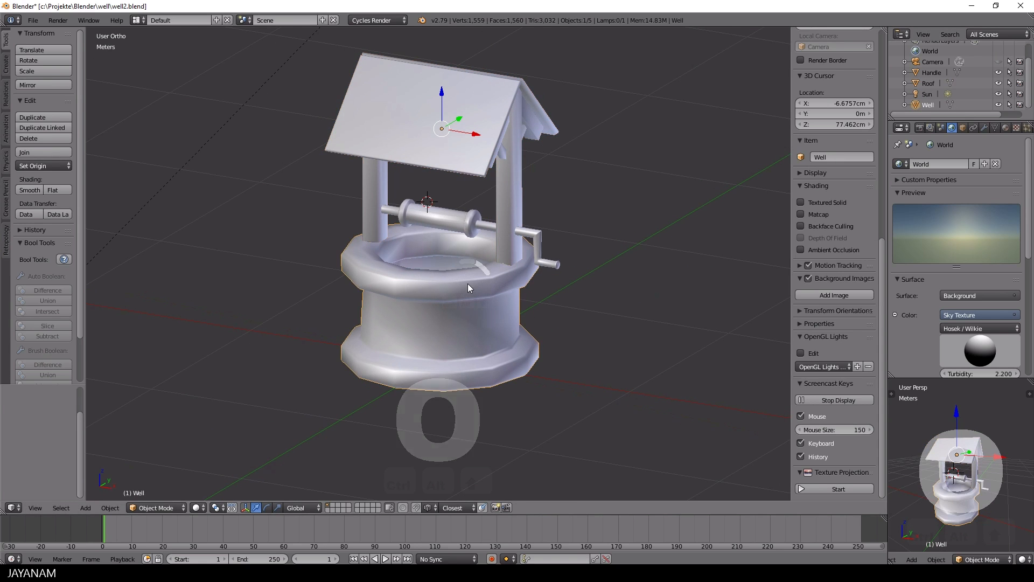
right_click(438, 228)
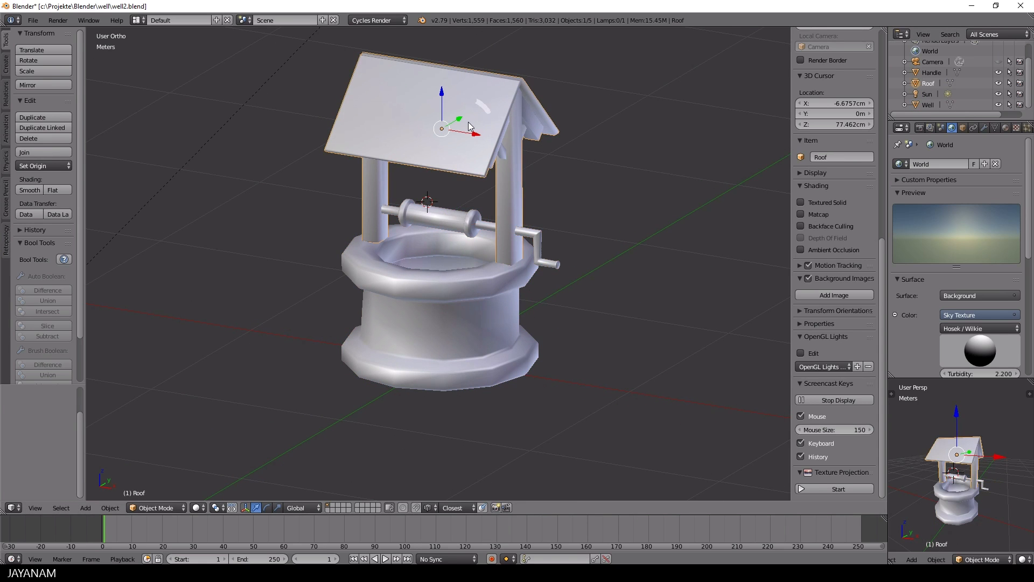
key("h")
key("h")
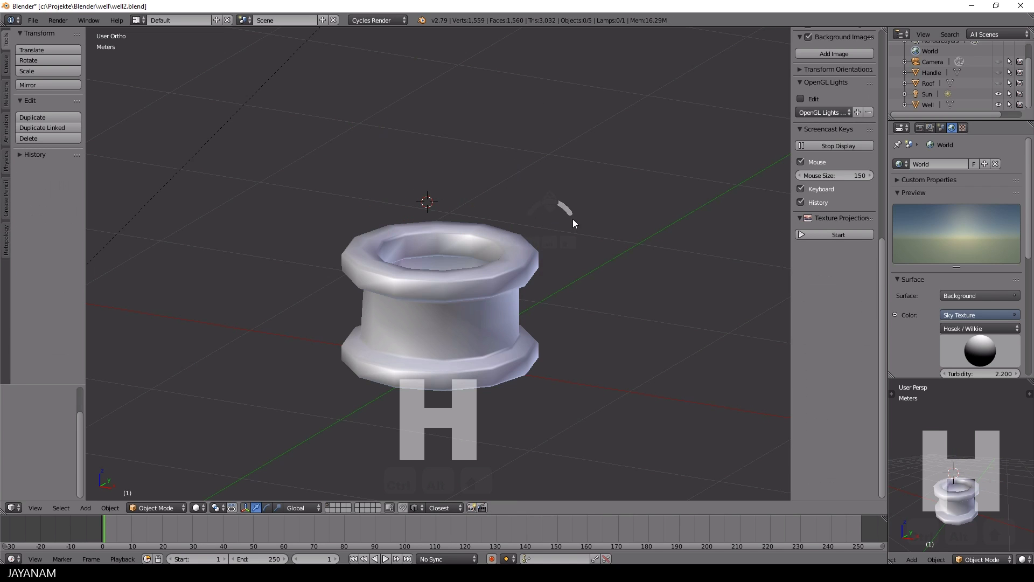
key("alt+h")
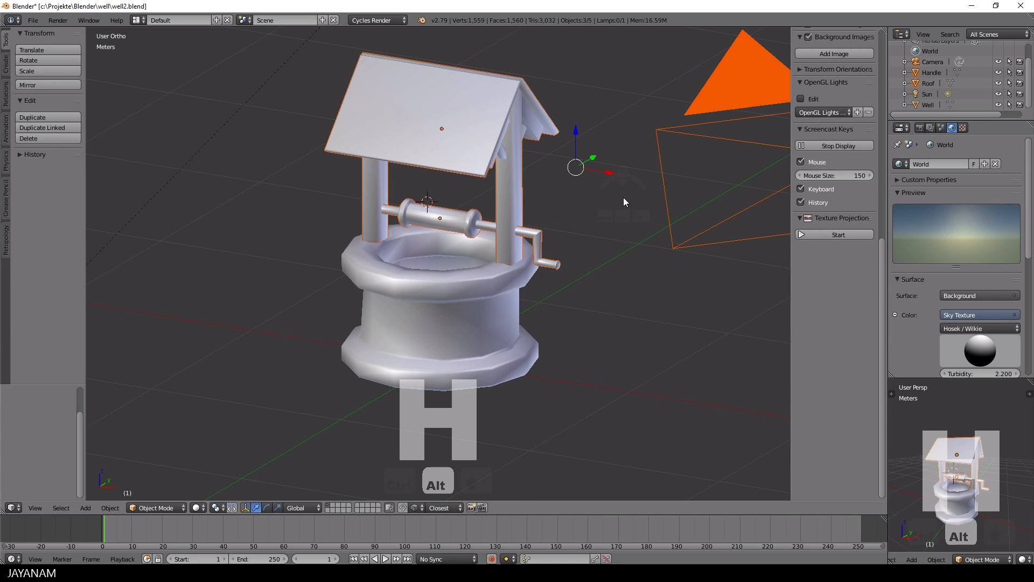
- Select the camera object and hide it from the 3D view
right_click(507, 166)
middle_click_drag(526, 182, 555, 194)
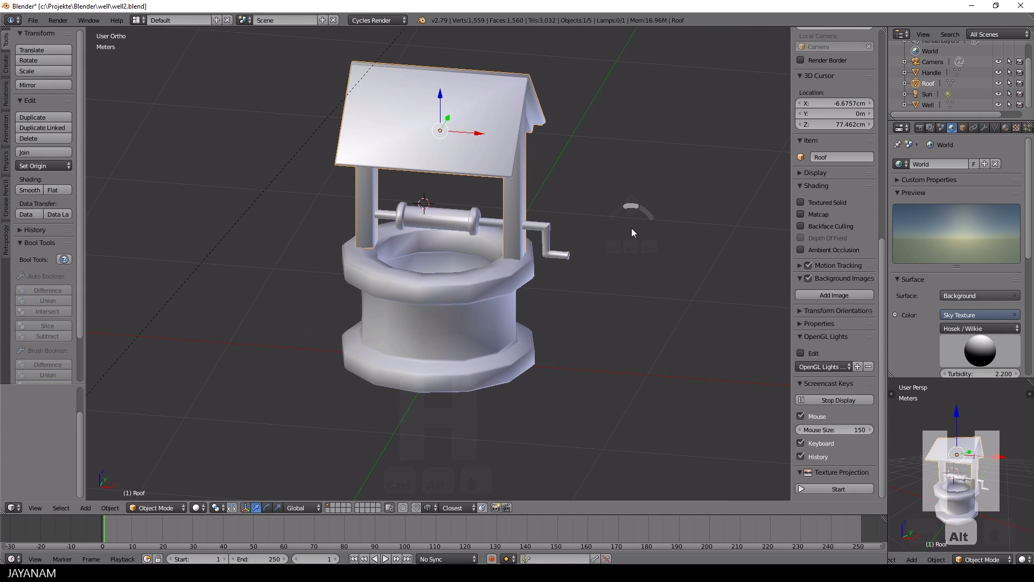
middle_click_drag(633, 232, 625, 271)
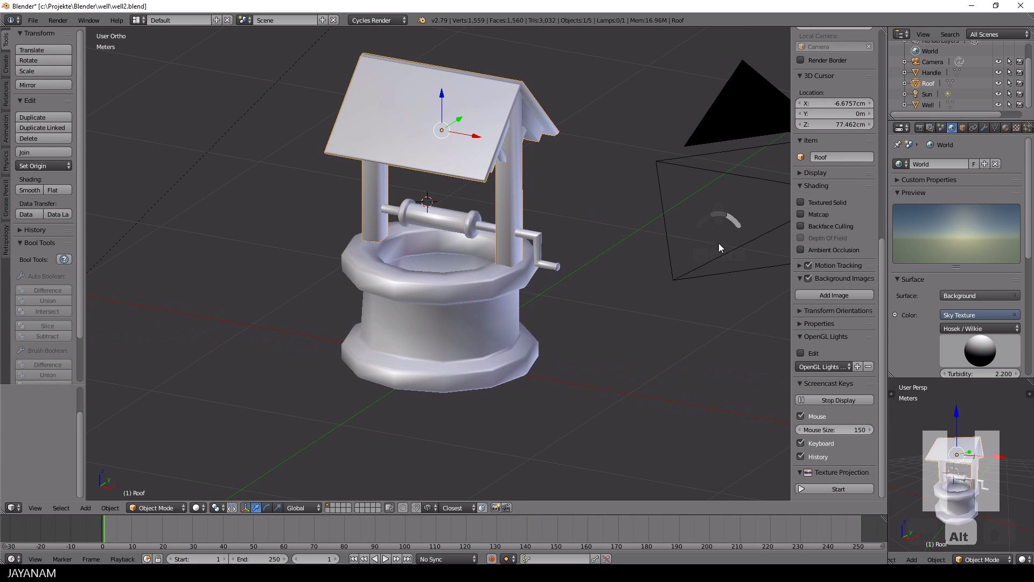
right_click(696, 267)
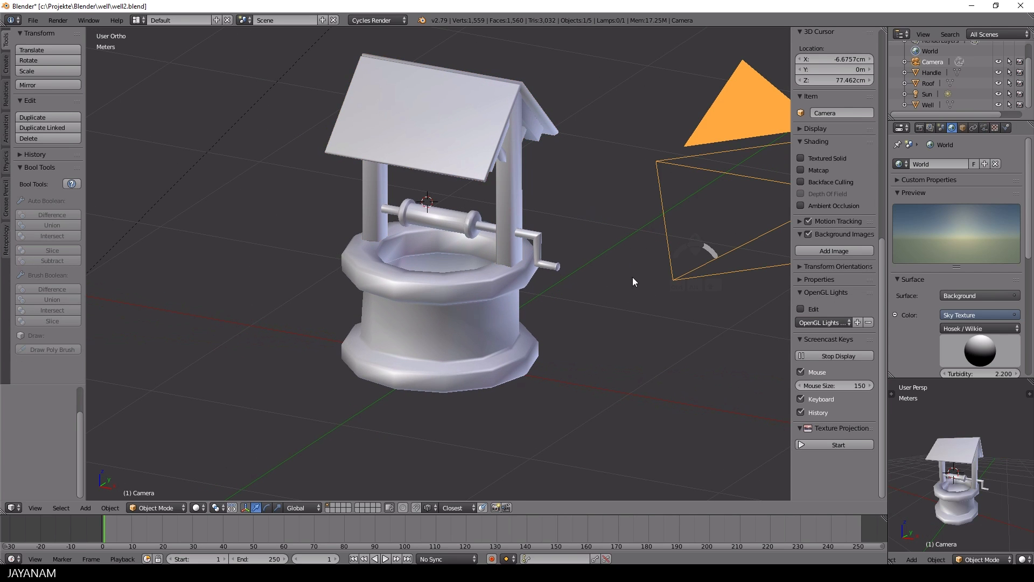
key("h")
middle_click_drag(622, 282, 654, 283)
scroll(583, 285, "up", 2)
scroll(584, 274, "down", 2)
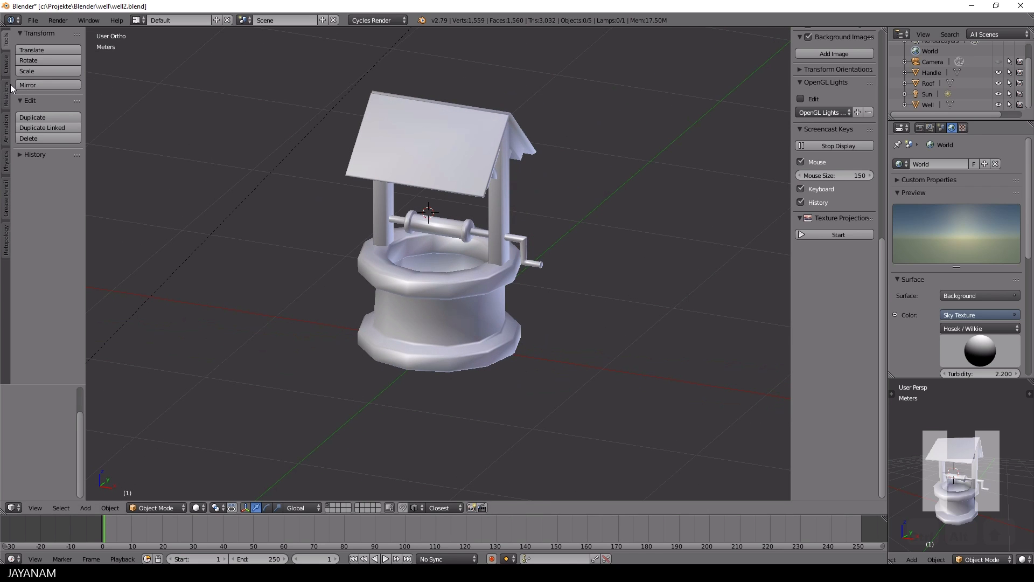
- Search the add-on preferences for "uv", show the UV Squares details, and follow the market link on its GitHub page
left_click(31, 22)
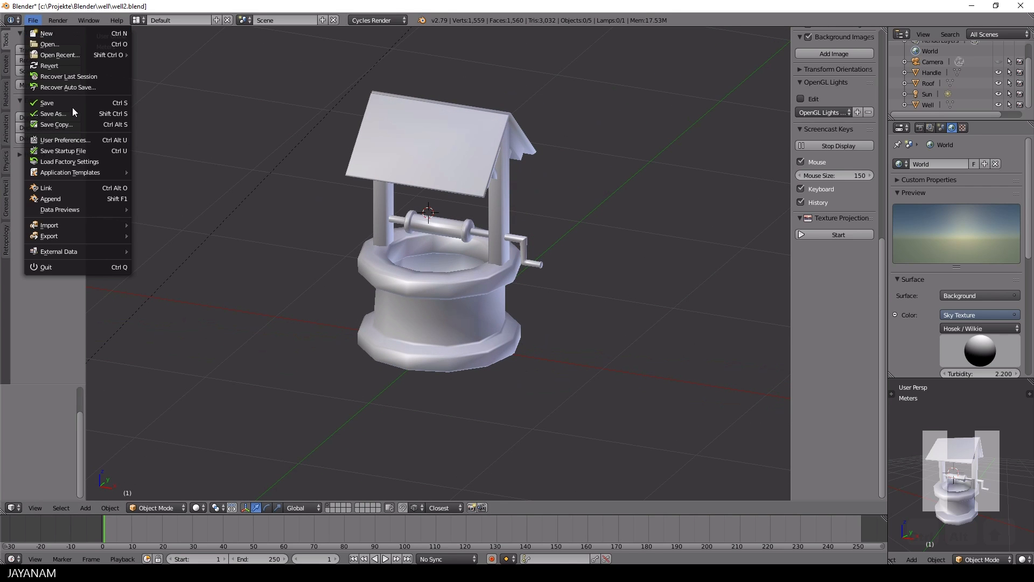
left_click(72, 141)
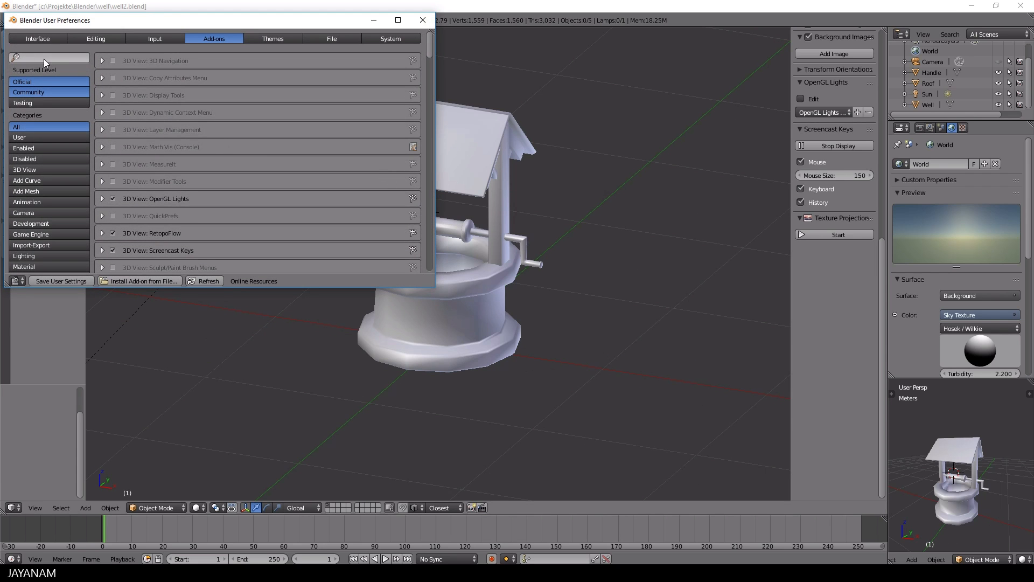
type("uv")
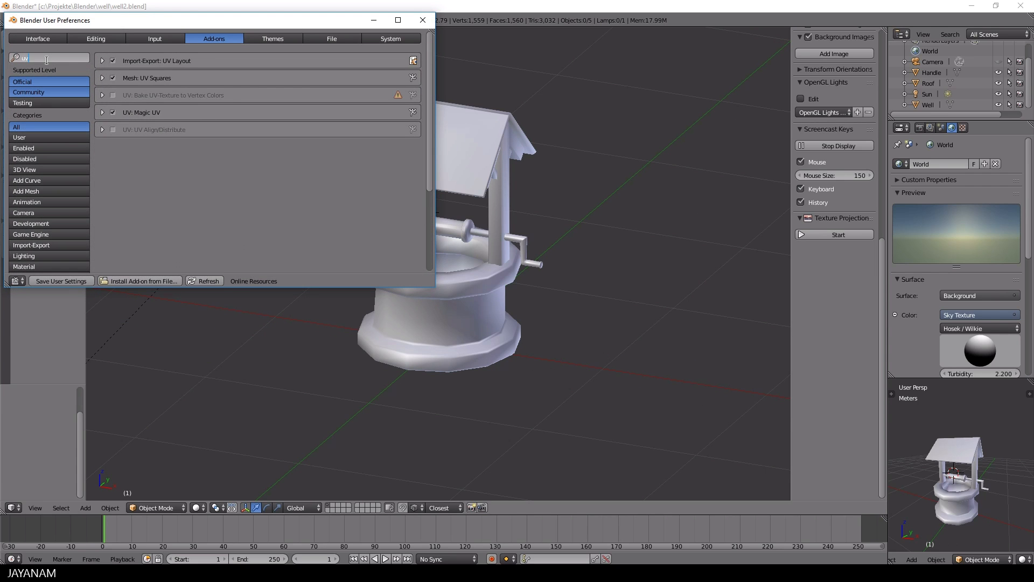
left_click(103, 78)
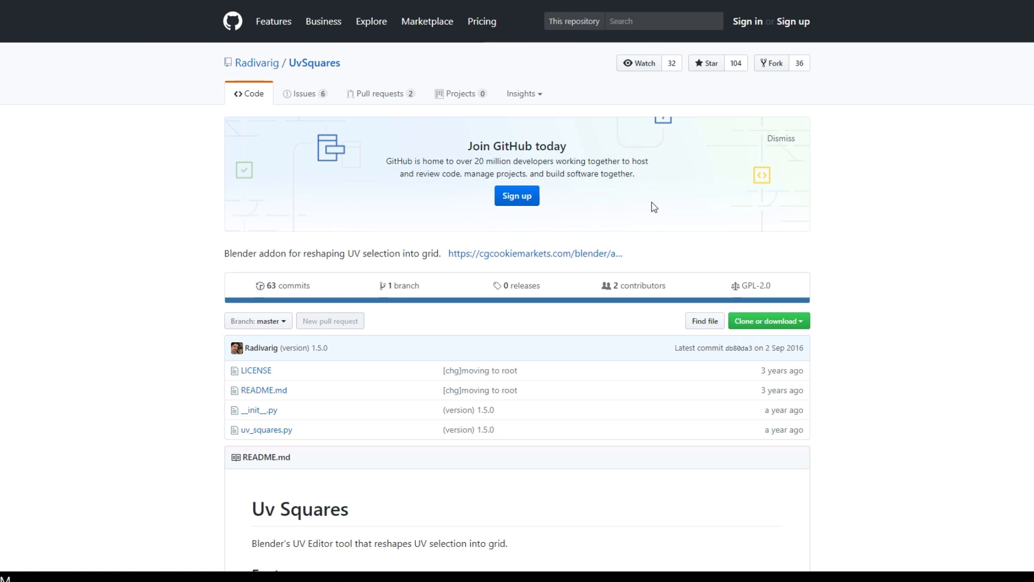
left_click(562, 256)
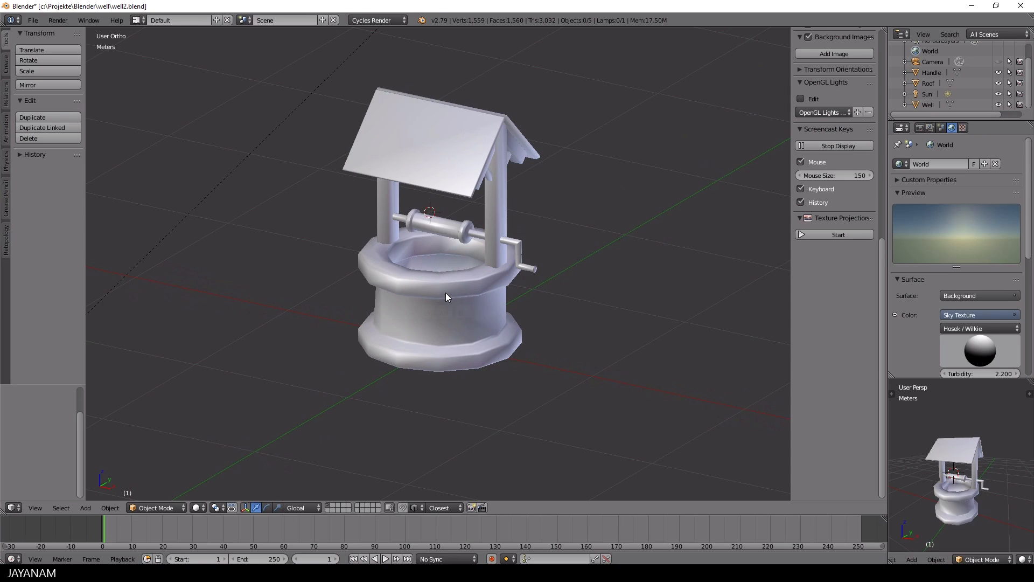
- Split the 3D view into two side-by-side areas and turn the new one into a UV/Image Editor
left_click_drag(884, 30, 496, 62)
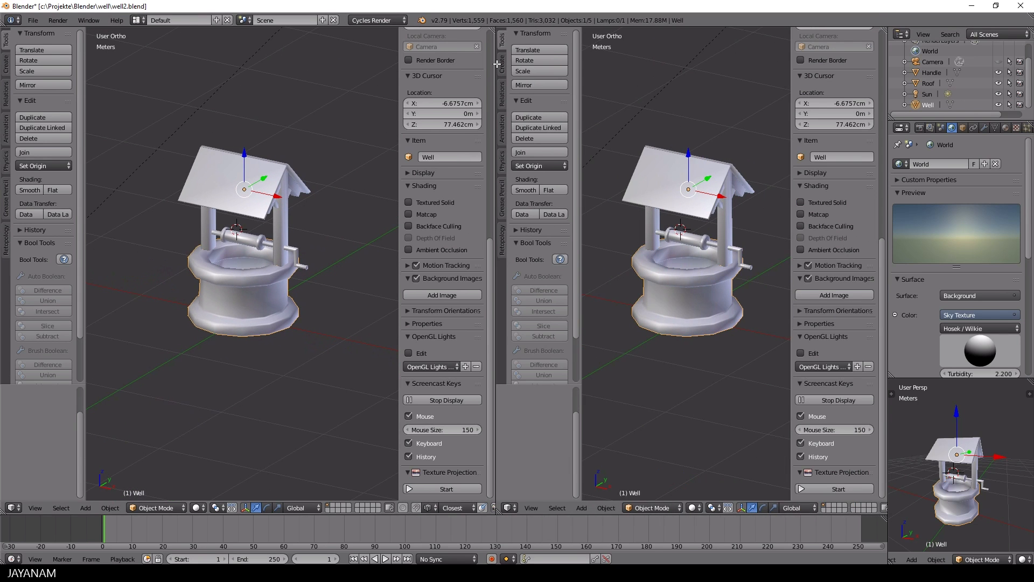
left_click(512, 509)
left_click(560, 395)
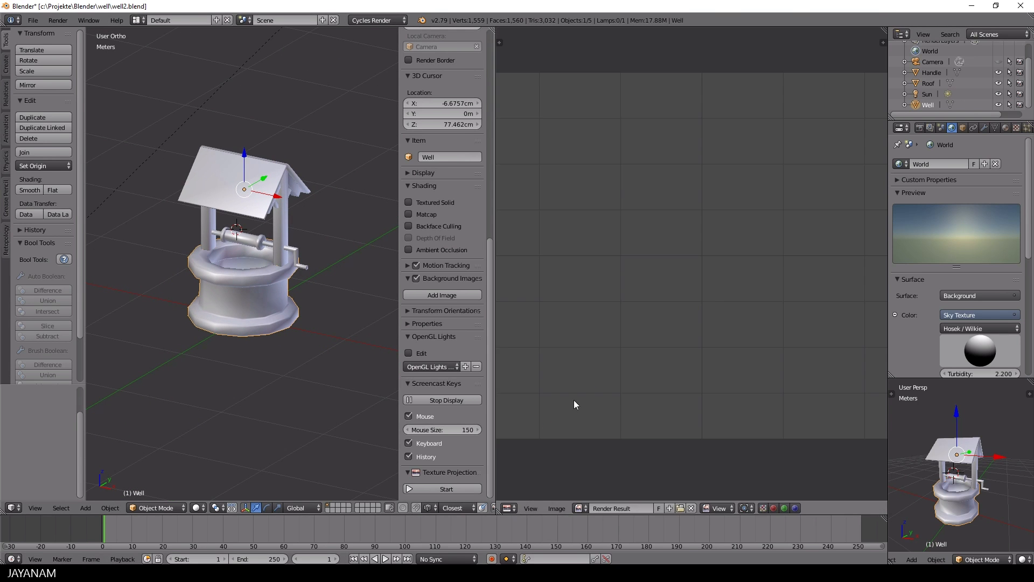
- Create a new image named Well, 2048 by 2048 px, with the generated type UV Grid
left_click(557, 508)
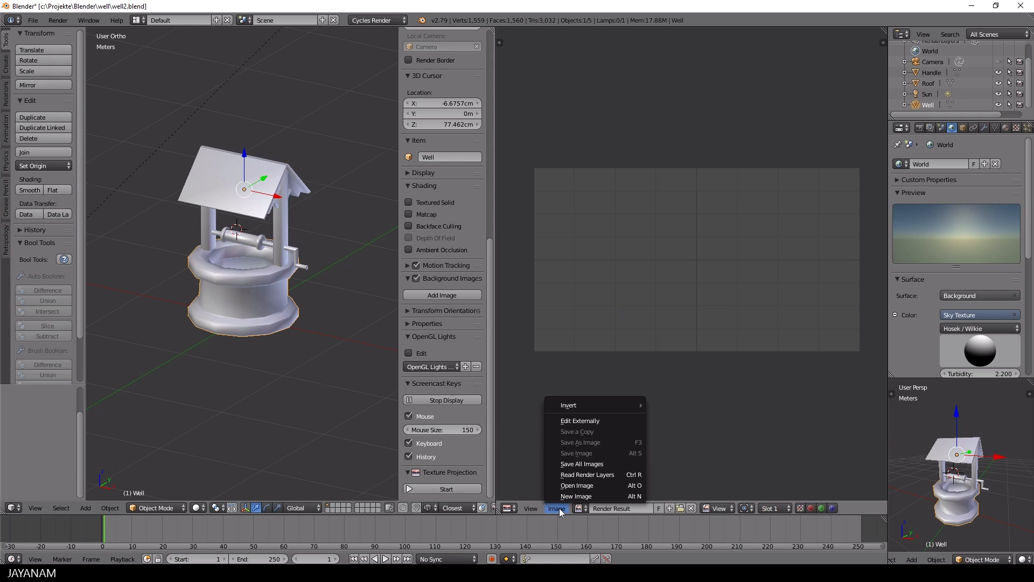
left_click(576, 496)
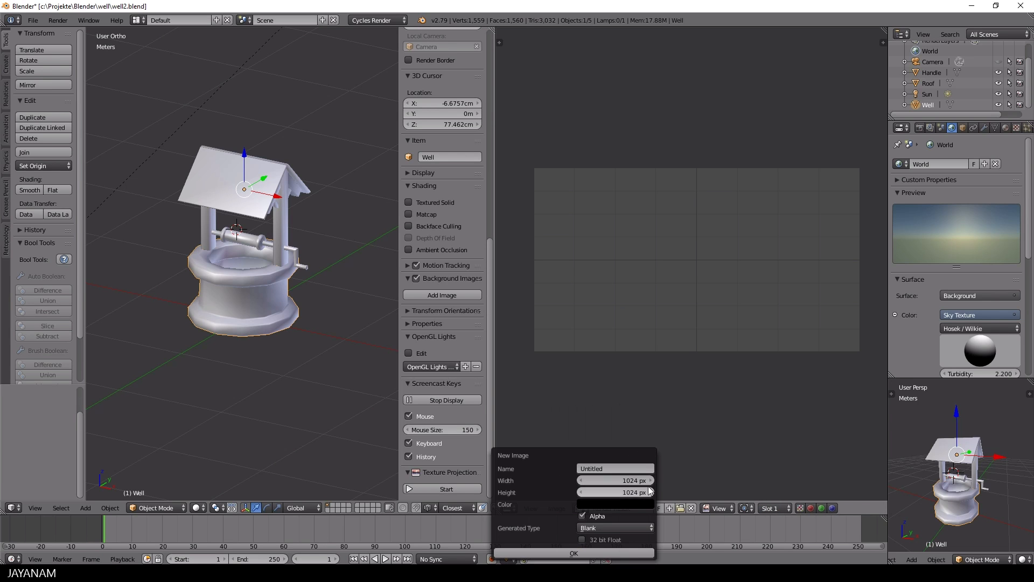
left_click(610, 467)
key("Tab")
type("2048")
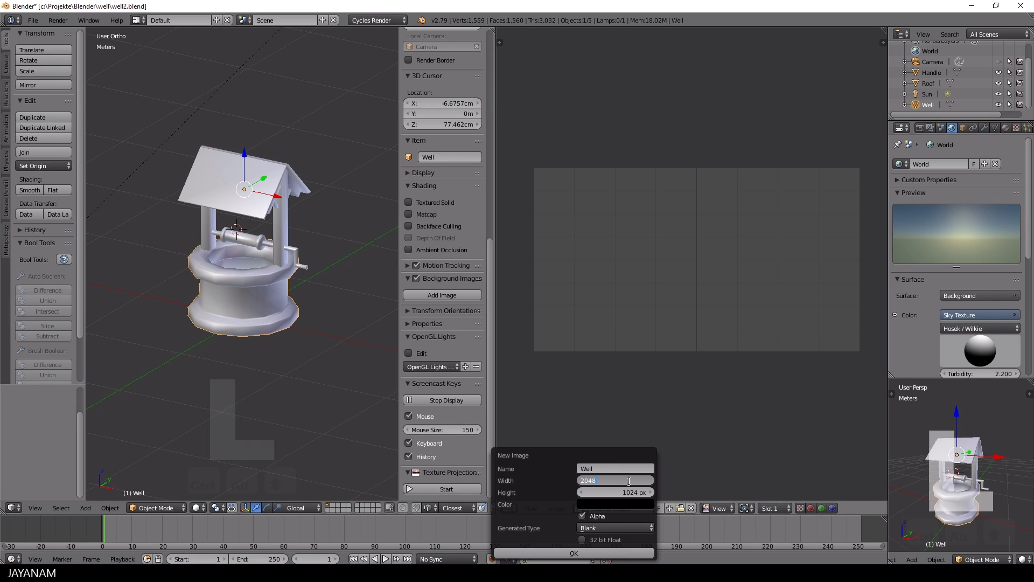
key("Tab")
type("2048")
key("Tab")
left_click(594, 531)
left_click(593, 532)
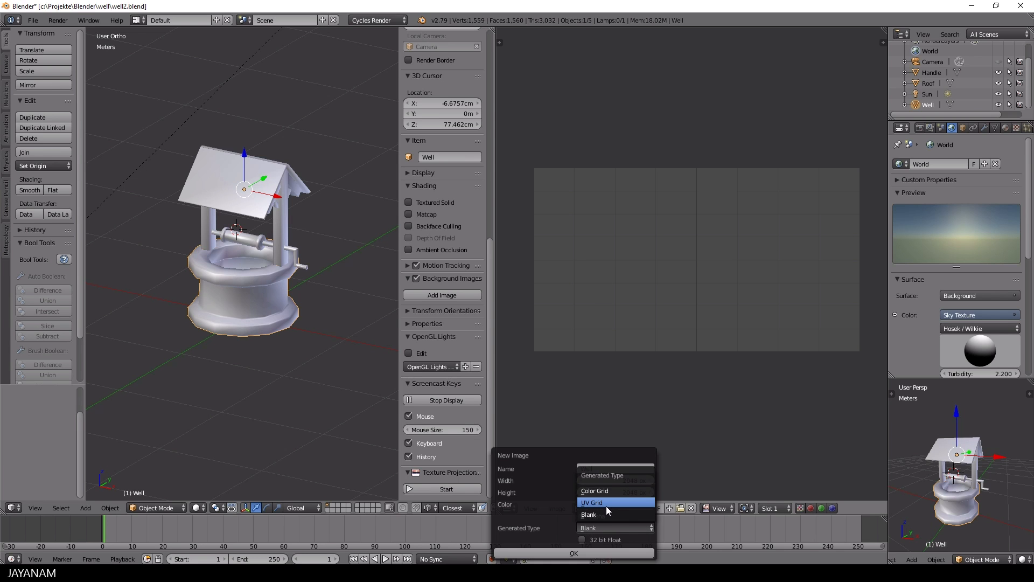
left_click(606, 506)
left_click(587, 554)
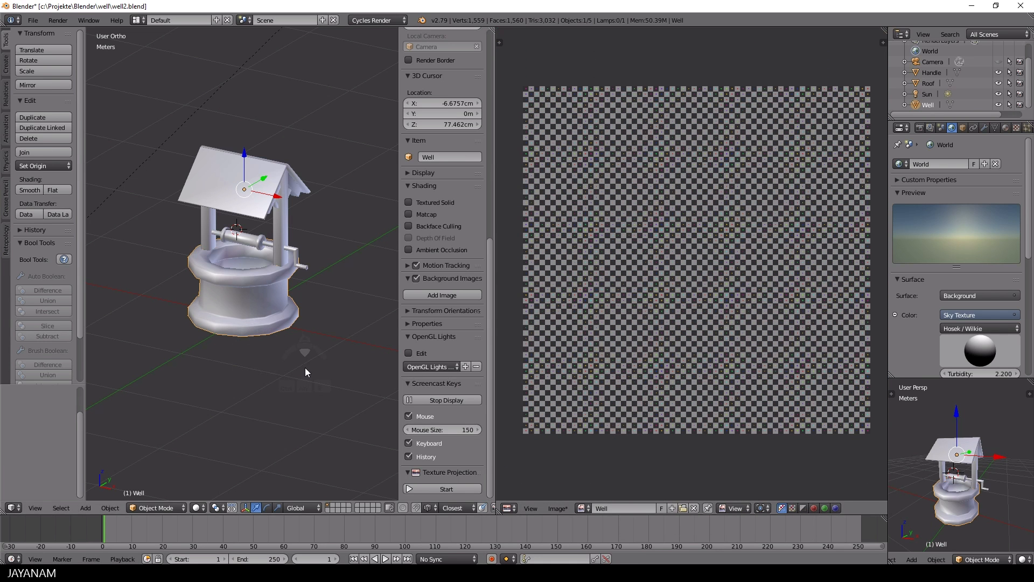
- Hide the 3D view's properties sidebar and show the Well object's material settings
key("n")
middle_click_drag(374, 354, 367, 336, "shift")
scroll(368, 338, "up", 2)
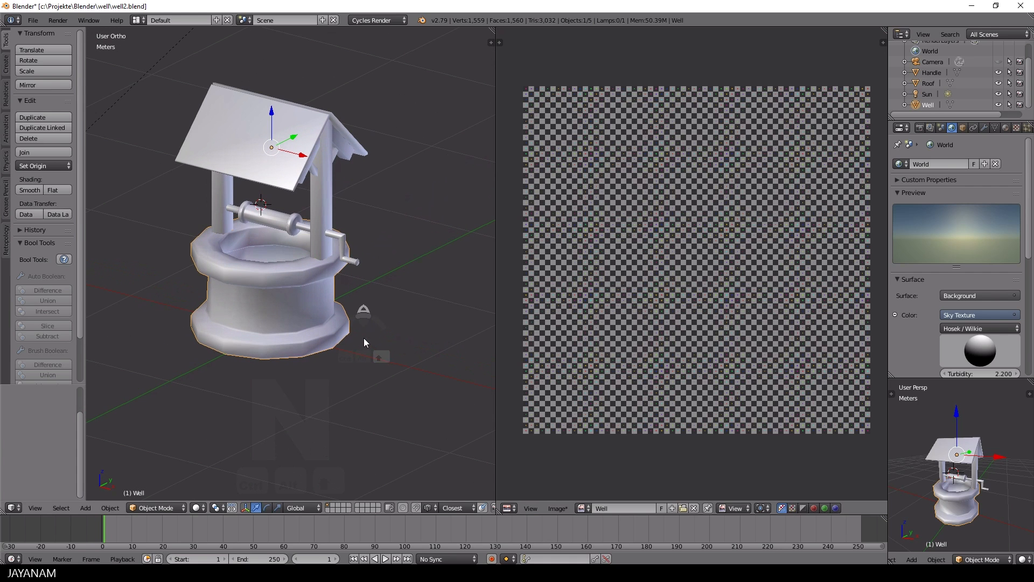
left_click(1005, 128)
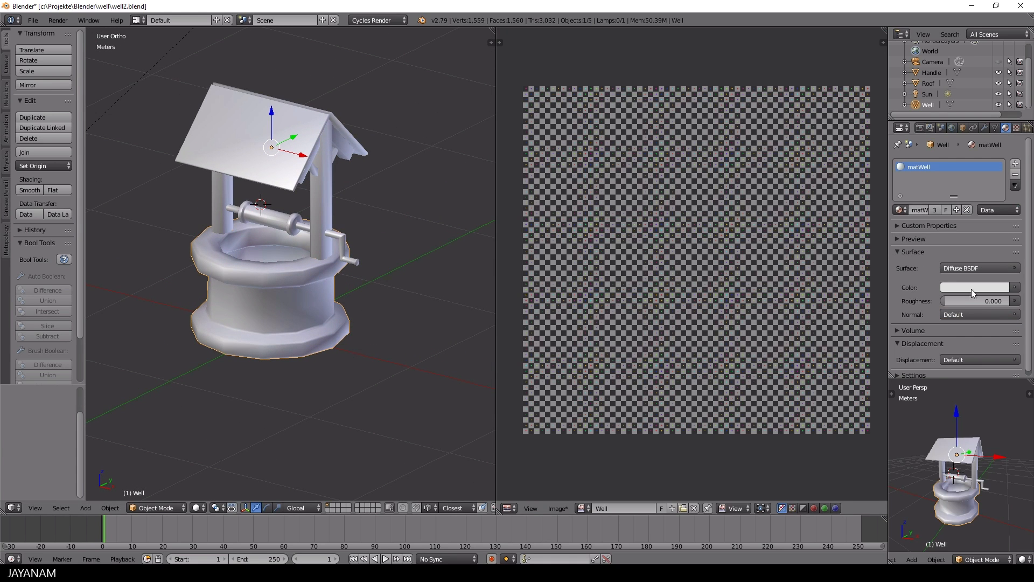
- Split the image editor into two stacked areas and turn the lower one into a Node Editor without its sidebar
left_click_drag(499, 511, 501, 275)
left_click(509, 506)
left_click(538, 390)
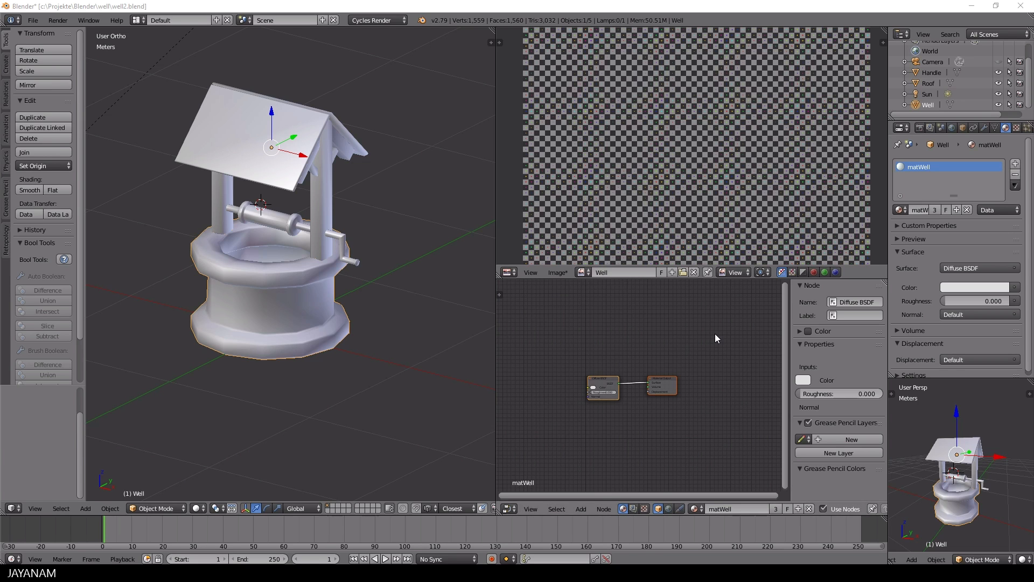
key("n")
scroll(695, 343, "up", 3)
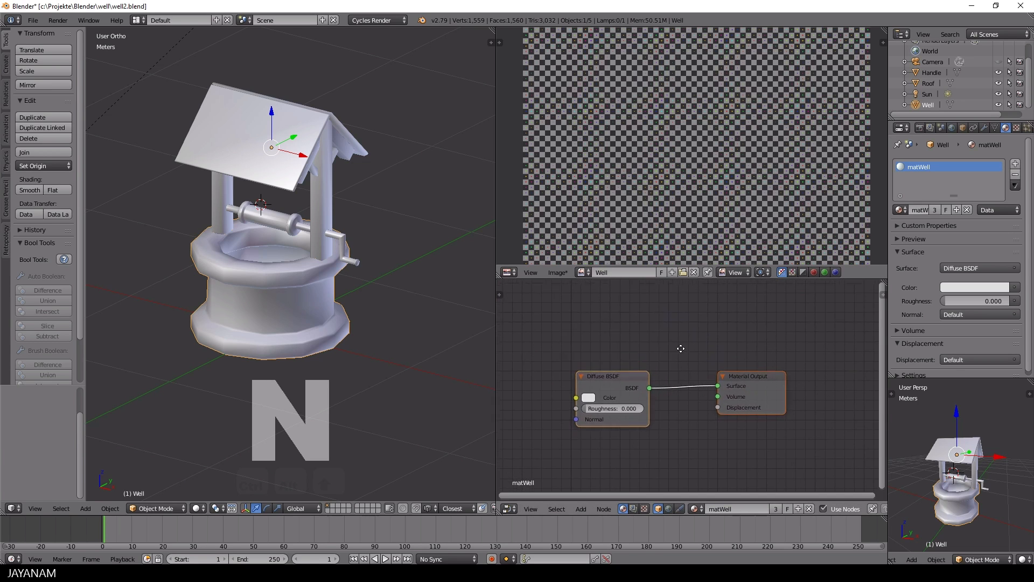
- Add an Image Texture node to the matWell material and place it before the Diffuse BSDF node
middle_click_drag(681, 349, 710, 358)
key("shift+a")
left_click(709, 358)
type("ima")
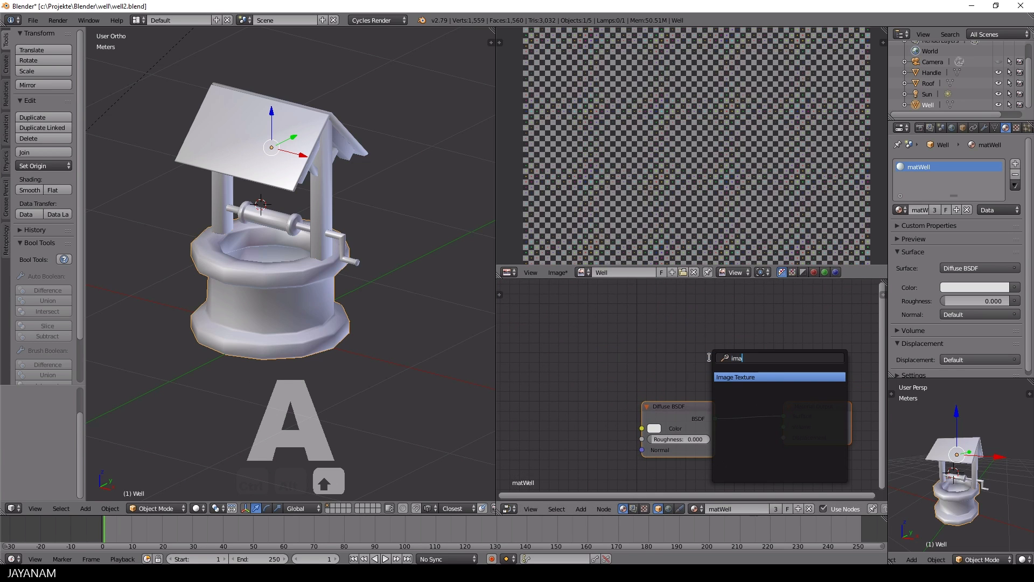
key("Return")
left_click(567, 310)
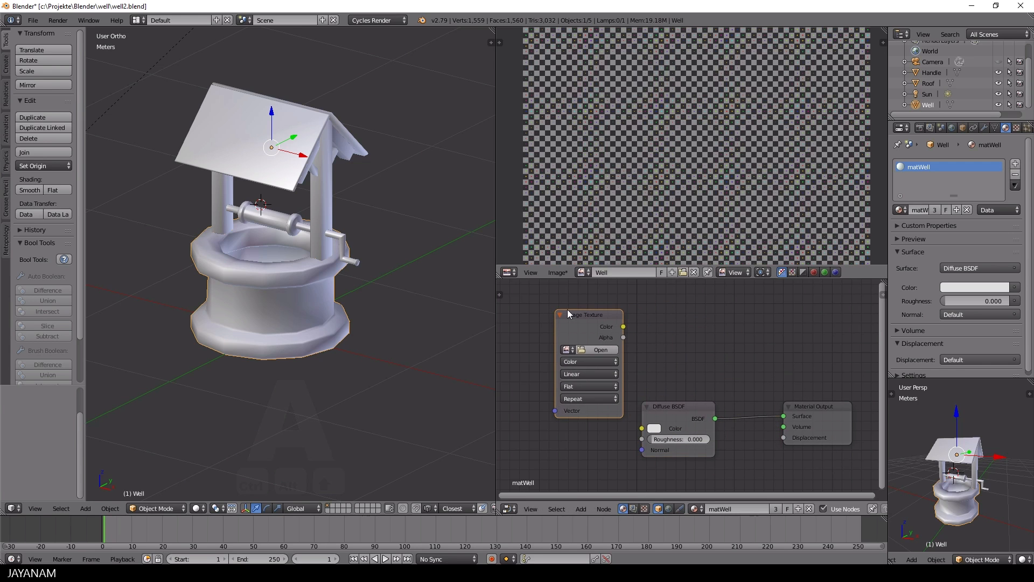
- Assign the Well image to the Image Texture node and connect its Color output to the Diffuse BSDF Color input
left_click(562, 349)
left_click(603, 376)
left_click_drag(677, 416, 737, 328)
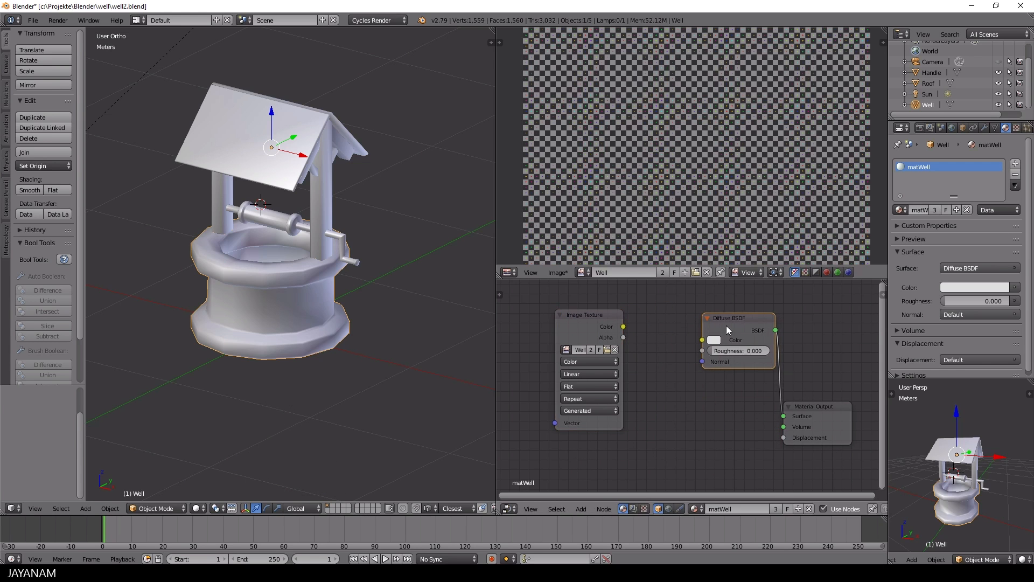
left_click_drag(623, 326, 703, 340)
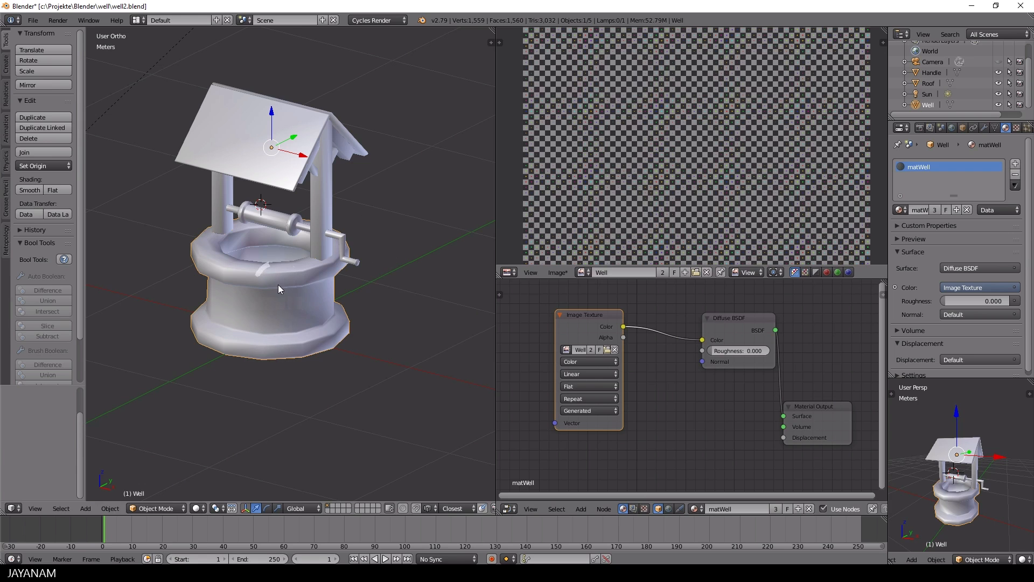
- Switch the Well object to Edit Mode and apply Smart UV Project to all its faces with an island margin of 0.03
key("ctrl+Tab")
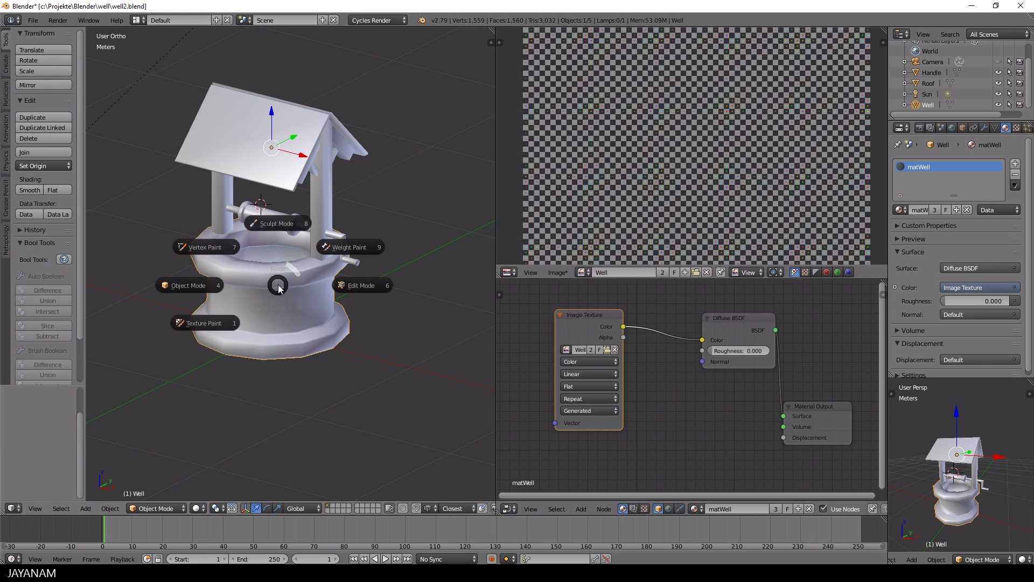
left_click(341, 286)
key("a")
key("u")
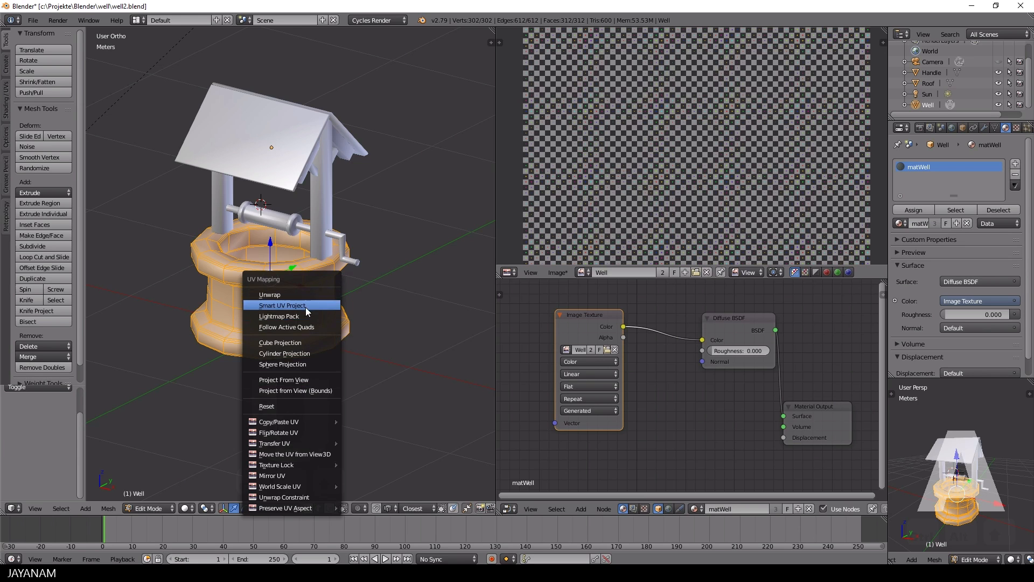
left_click(305, 306)
left_click(382, 335)
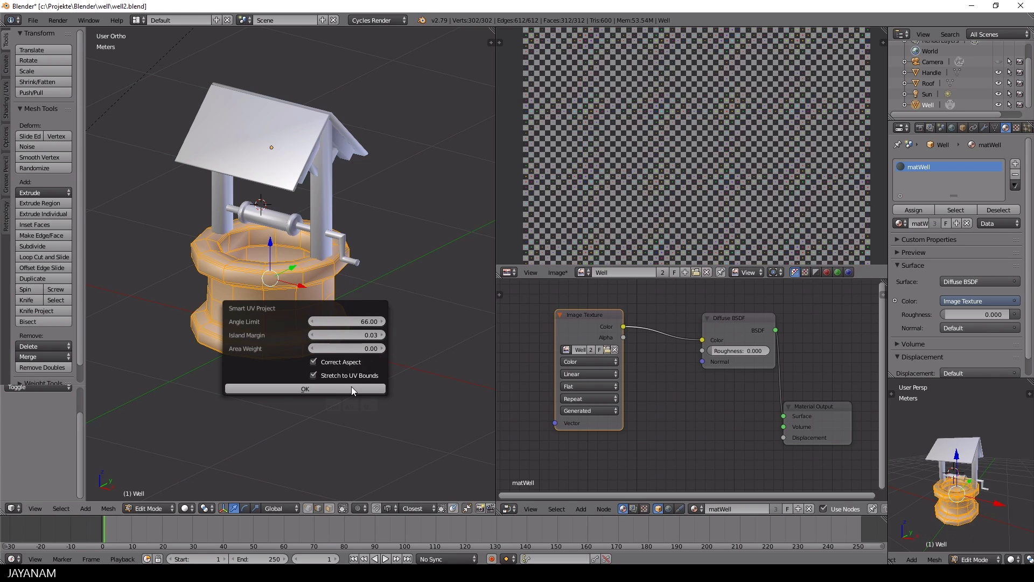
left_click(351, 389)
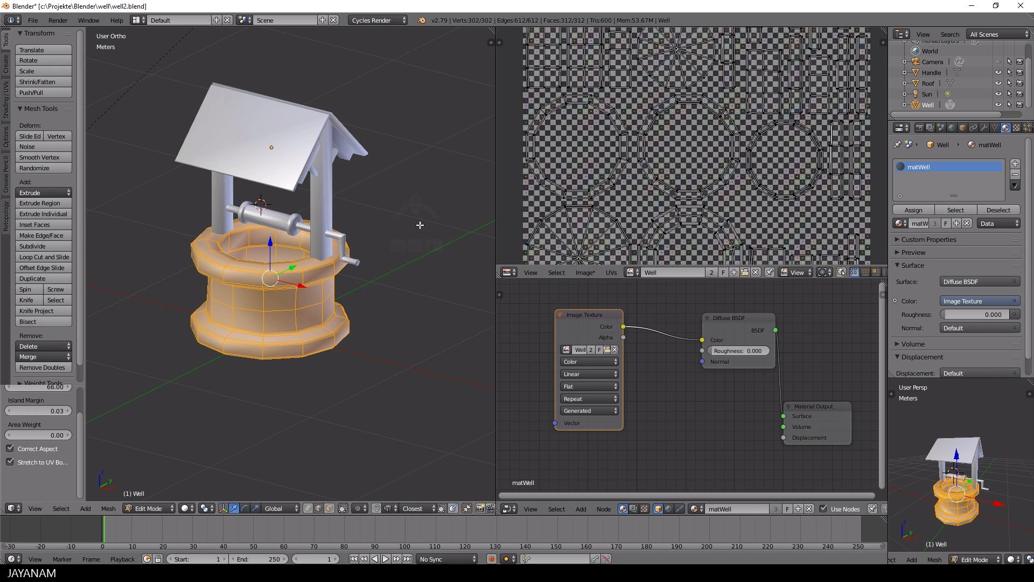
- Set the 3D view's shading to Material and inspect the checker texture on the well
scroll(420, 224, "down", 1)
left_click(186, 508)
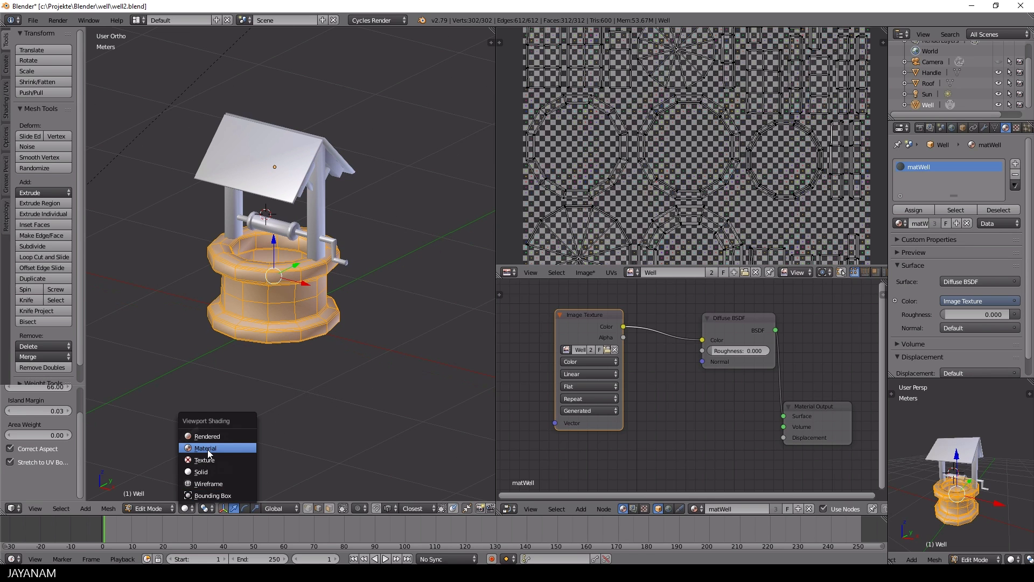
left_click(208, 454)
scroll(388, 269, "up", 3)
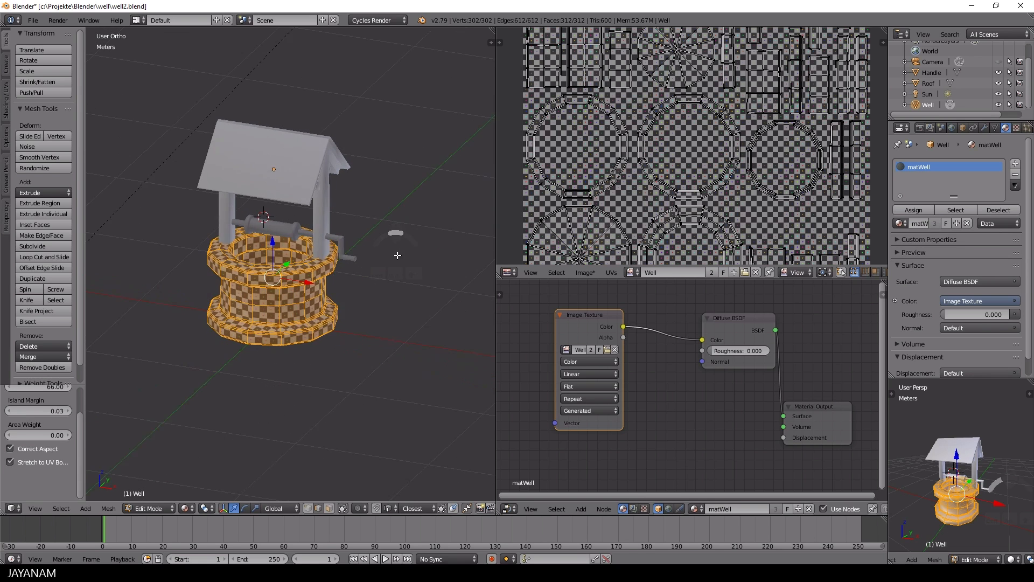
scroll(780, 172, "down", 2)
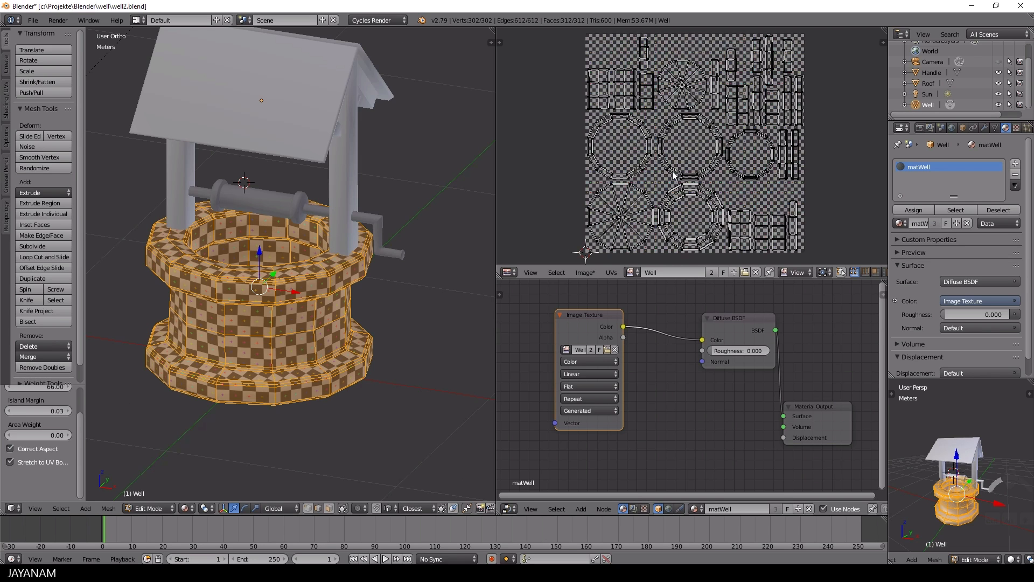
middle_click_drag(435, 300, 407, 296)
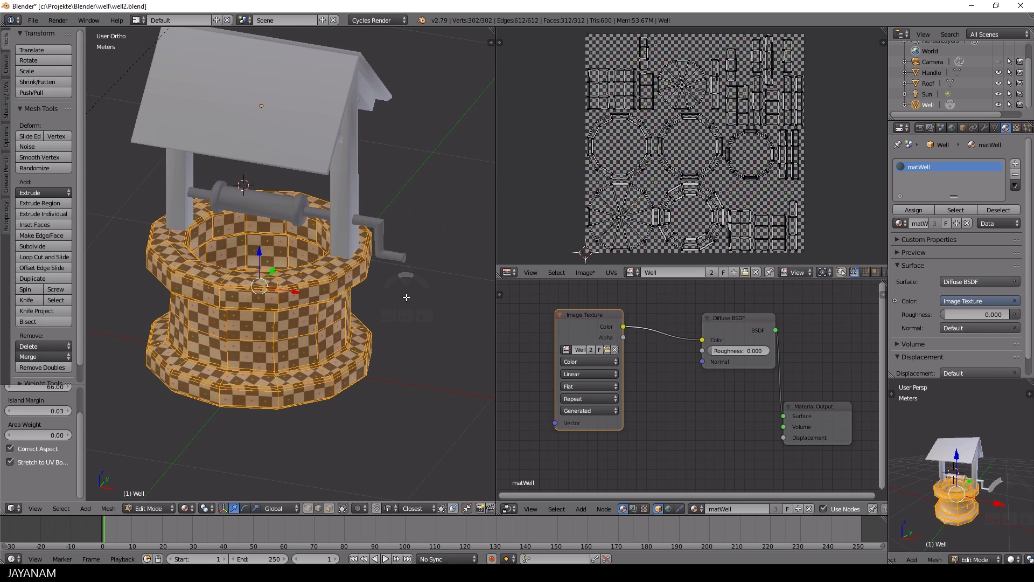
- Clear the selection and select the vertical edge loop running down the front of the well's outer wall
key("a")
middle_click_drag(327, 297, 291, 333)
scroll(353, 289, "up", 3)
scroll(324, 303, "down", 3)
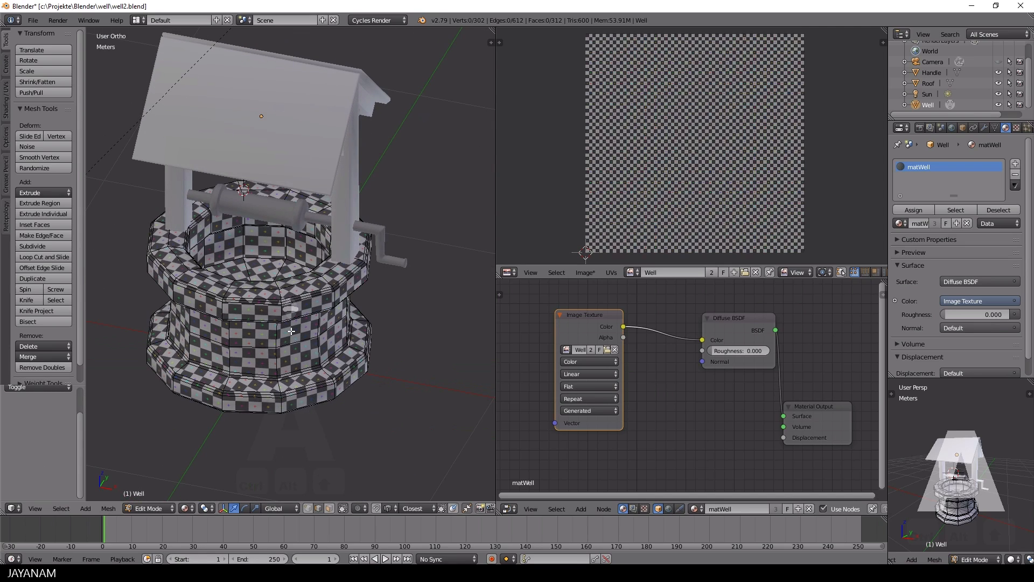
right_click(229, 334, "alt")
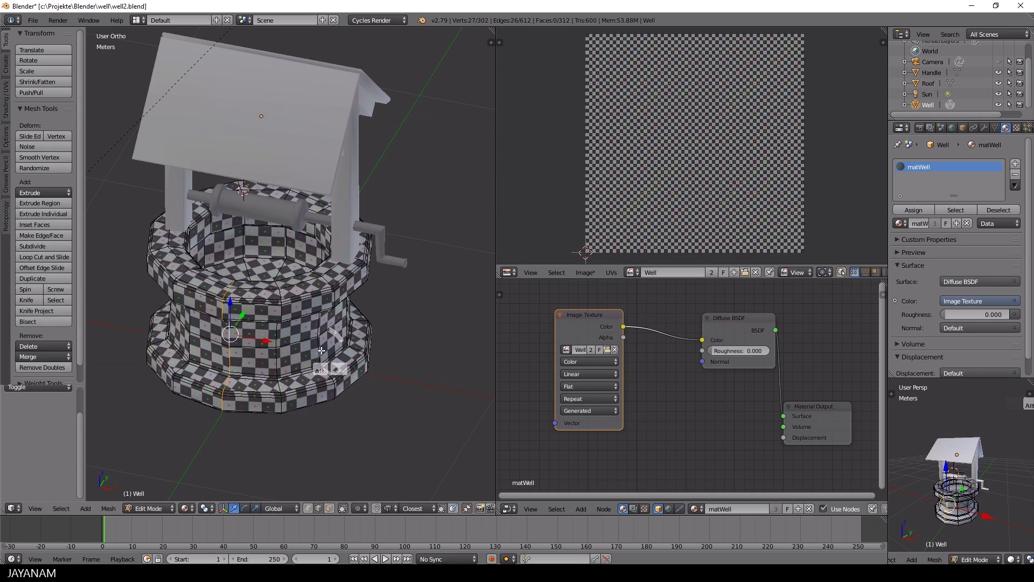
- Add the edge loops around the well's inner floor and along the inner wall just below the rim to the selection
middle_click_drag(338, 368, 310, 361)
scroll(230, 291, "up", 3)
middle_click_drag(230, 291, 262, 272)
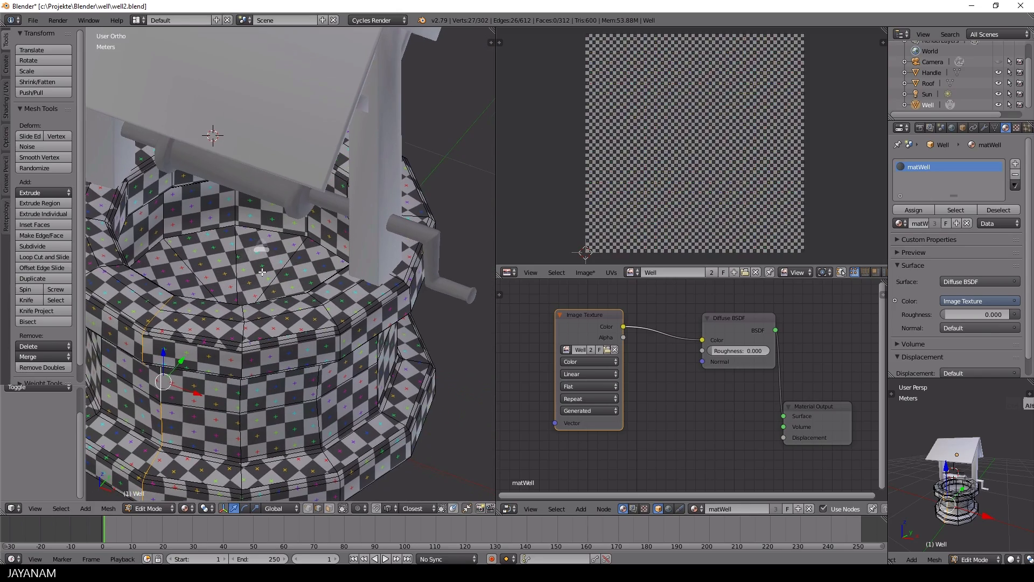
right_click(259, 231, "alt+shift")
middle_click_drag(259, 231, 317, 224)
scroll(317, 257, "up", 3)
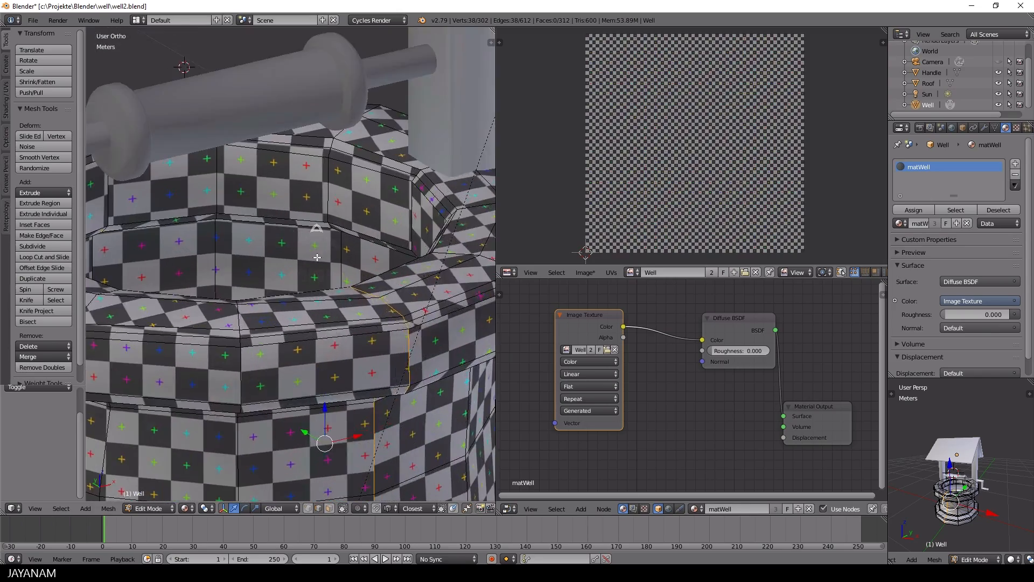
scroll(318, 257, "up", 10)
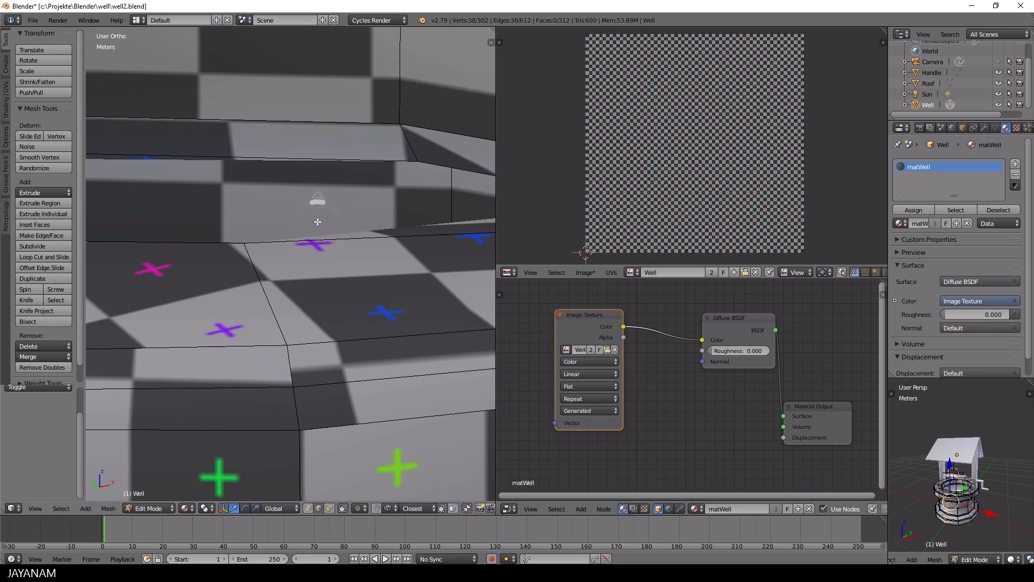
right_click(362, 160, "alt+shift")
- Add the outer wall's edge loops just below the upper rim and just above the base ring to the selection
scroll(354, 221, "down", 13)
middle_click_drag(340, 256, 211, 385)
scroll(247, 225, "up", 3)
right_click(211, 222, "alt+shift")
scroll(215, 231, "down", 4)
scroll(212, 391, "up", 2)
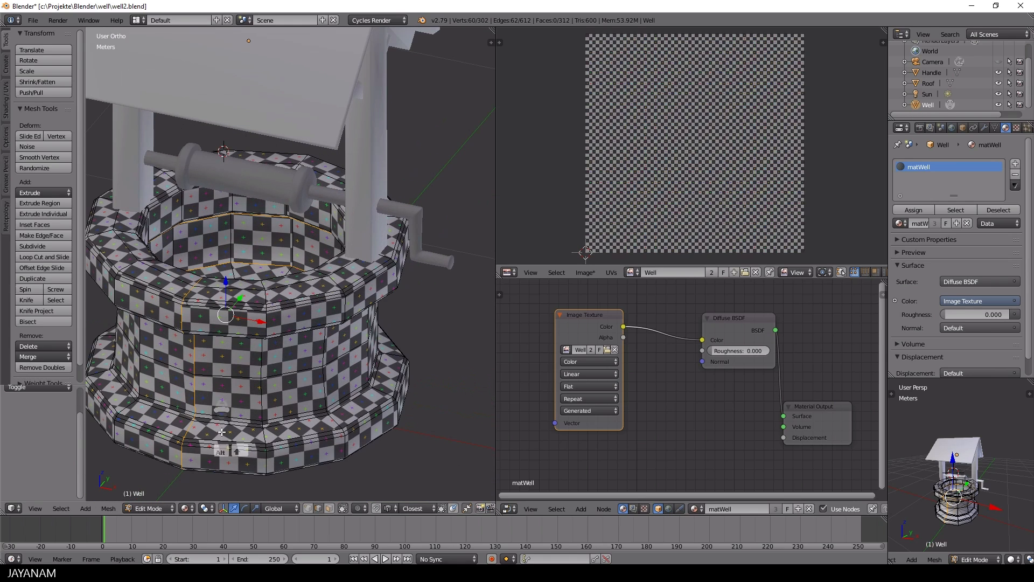
right_click(209, 418, "alt+shift")
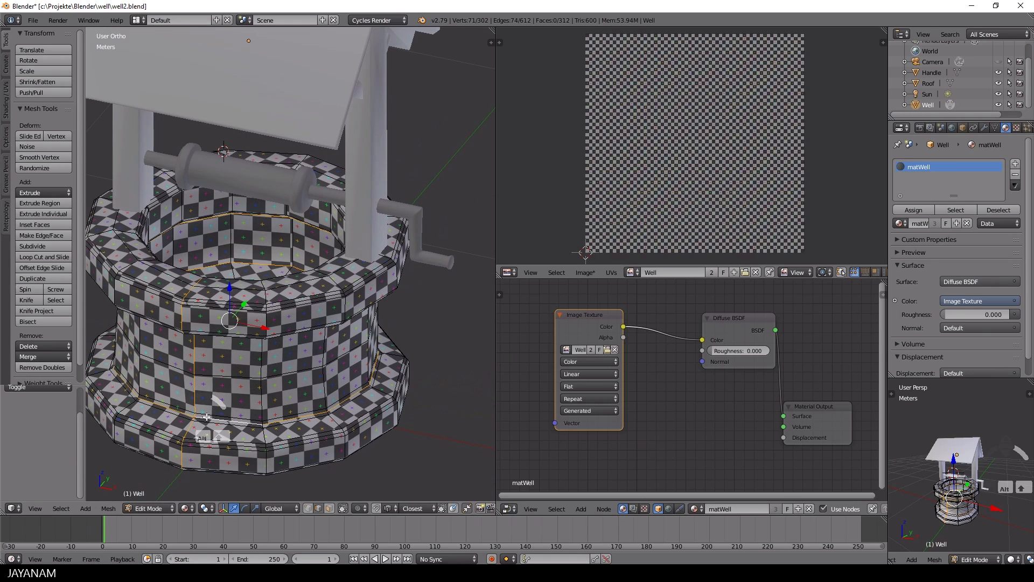
- Add the edge loop around the well's underside to the selection and mark all selected edges as seams
scroll(219, 423, "down", 2)
middle_click_drag(223, 418, 287, 285)
scroll(265, 334, "up", 3)
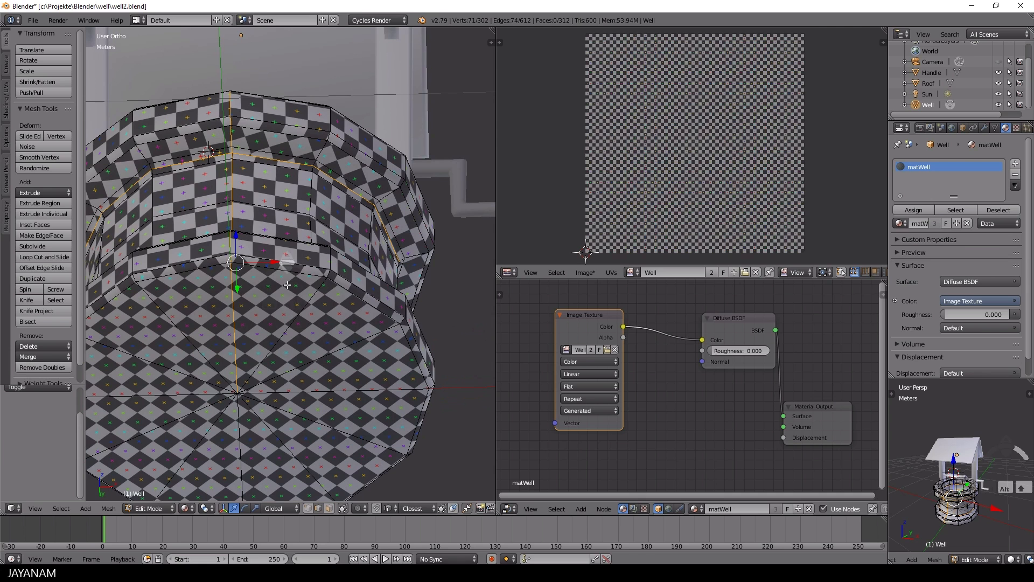
right_click(258, 267, "alt+shift")
scroll(44, 372, "down", 1)
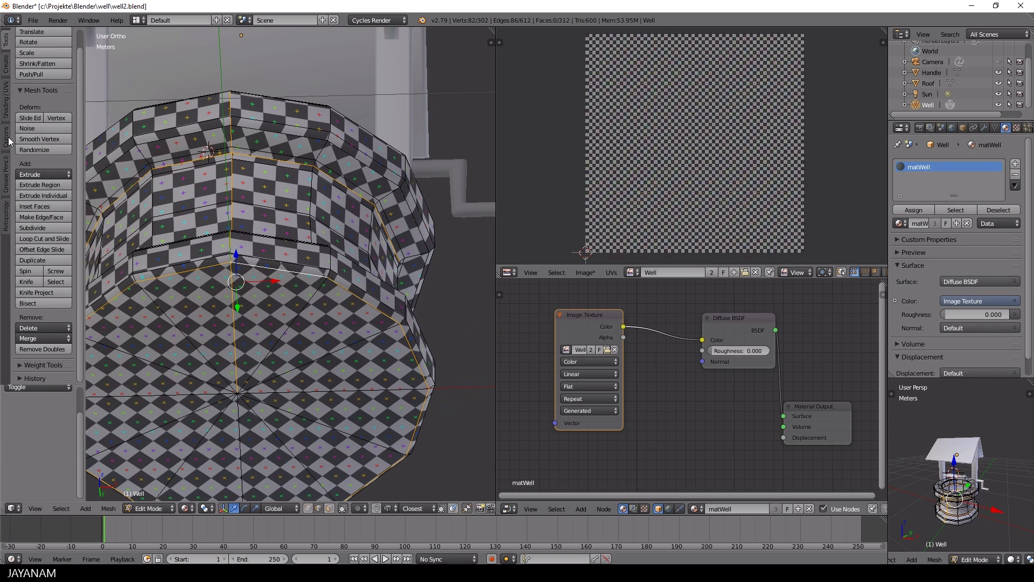
left_click(5, 108)
left_click(40, 204)
- Select the whole well mesh and unwrap it along the marked seams
scroll(258, 270, "down", 4)
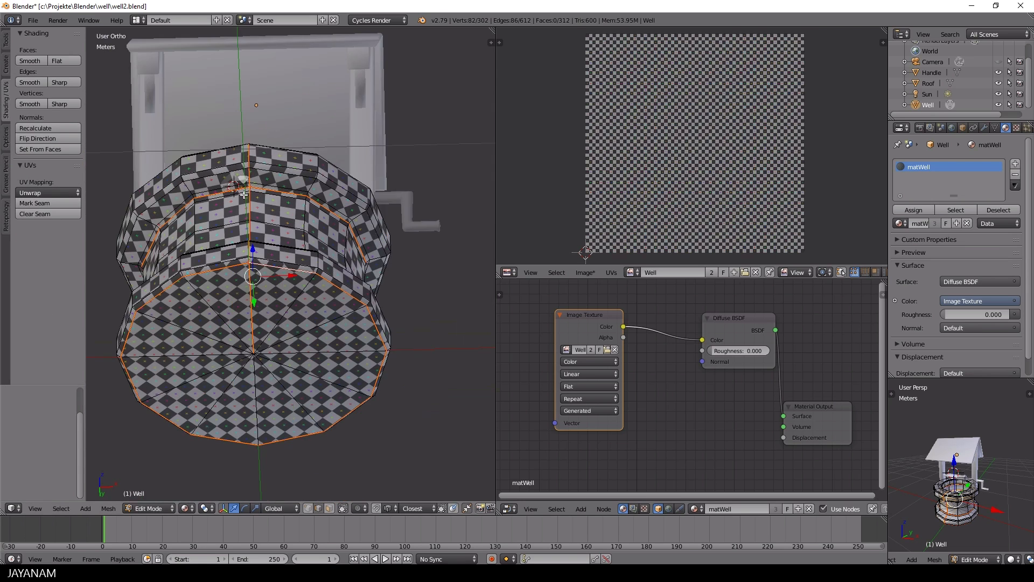
middle_click_drag(258, 269, 269, 276)
scroll(269, 277, "up", 1)
key("a")
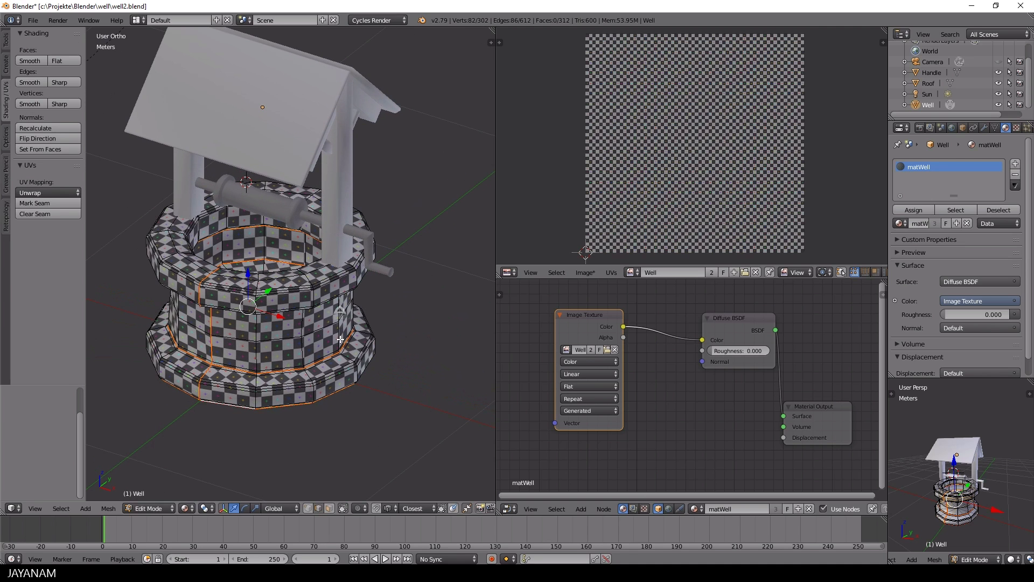
key("u")
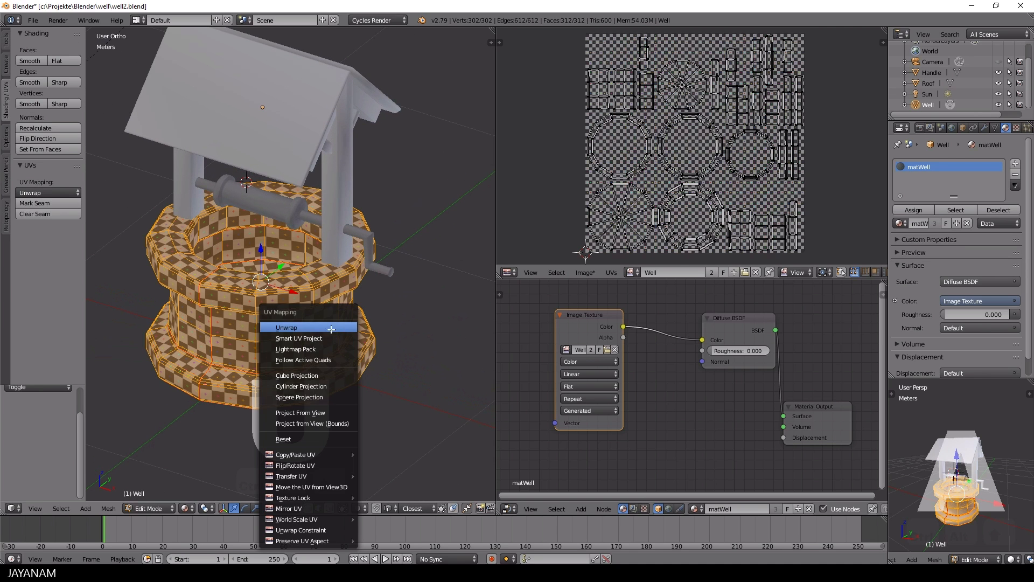
left_click(333, 337)
scroll(449, 264, "up", 2)
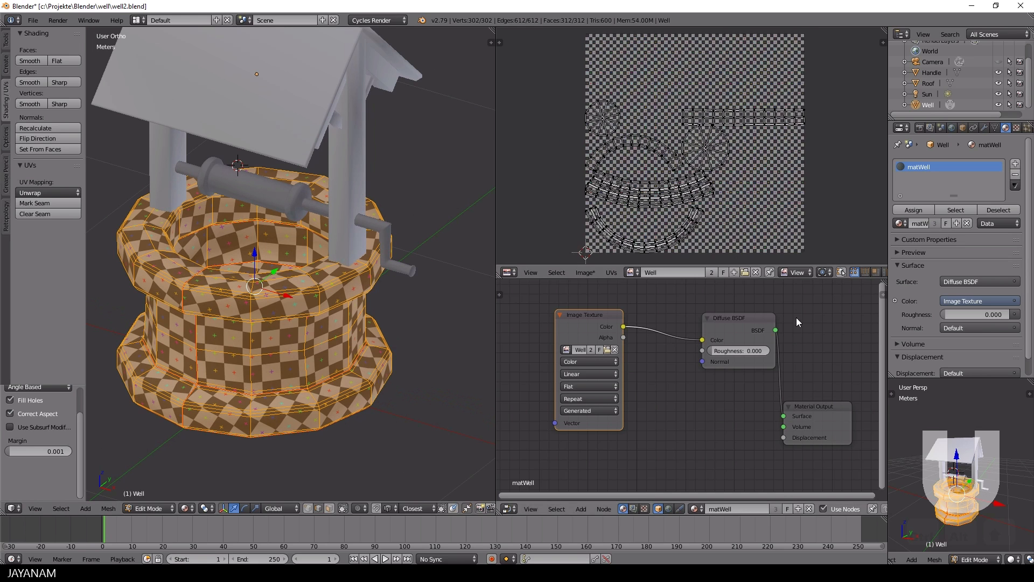
- Sync the UV and mesh selection, clear it, and select the upper rim's island and the outer wall's island in turn
key("a")
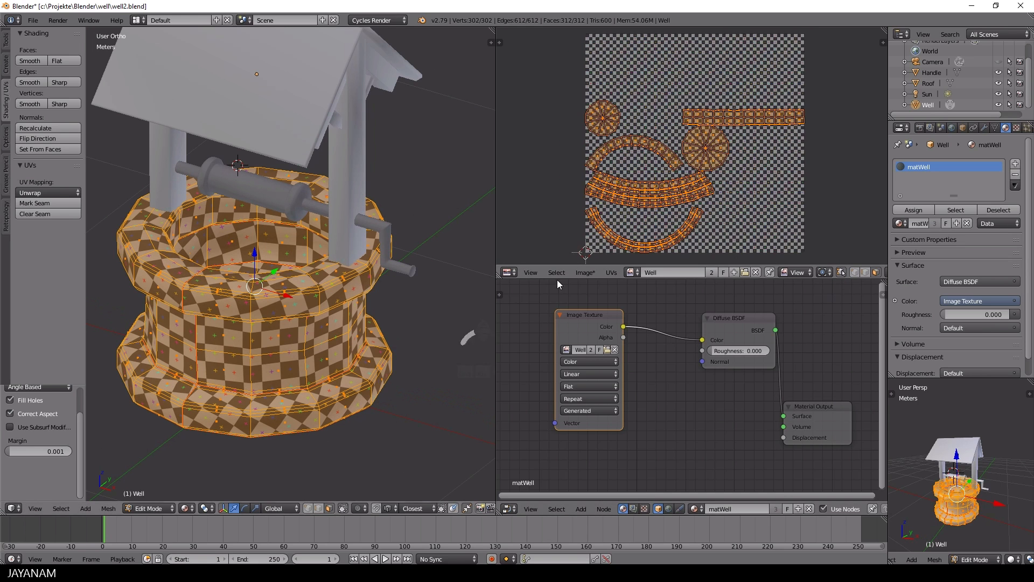
key("a")
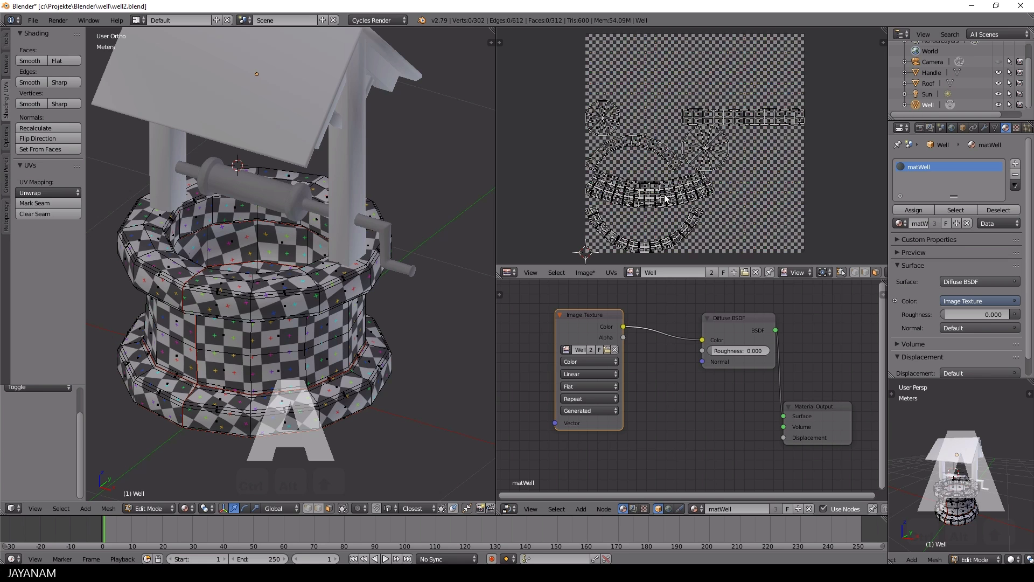
key("l")
middle_click_drag(401, 256, 485, 238)
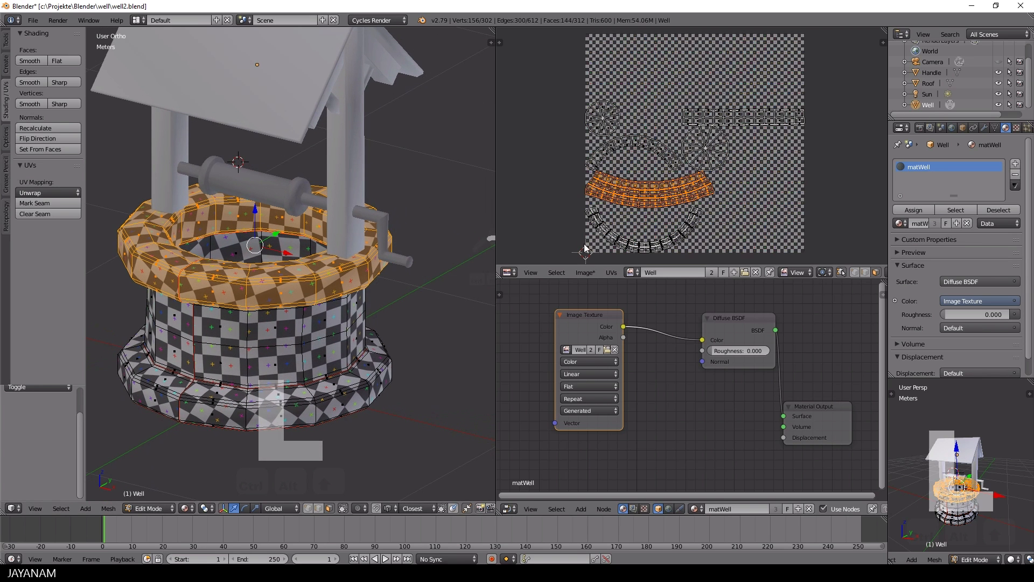
key("l")
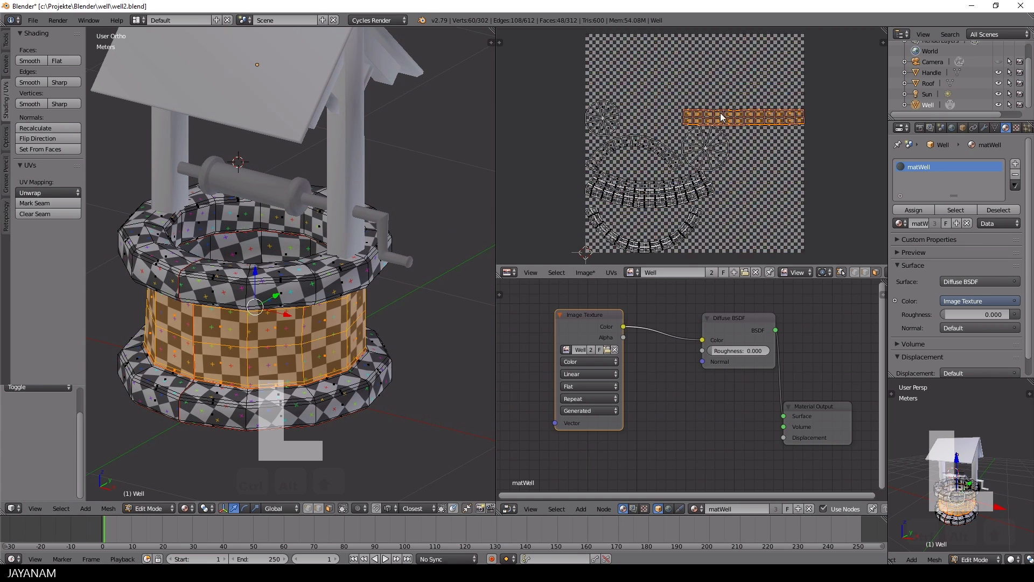
- Move the underside's disc island to the upper-left corner of the UV space and place the inner floor's smaller disc island beside it
key("l")
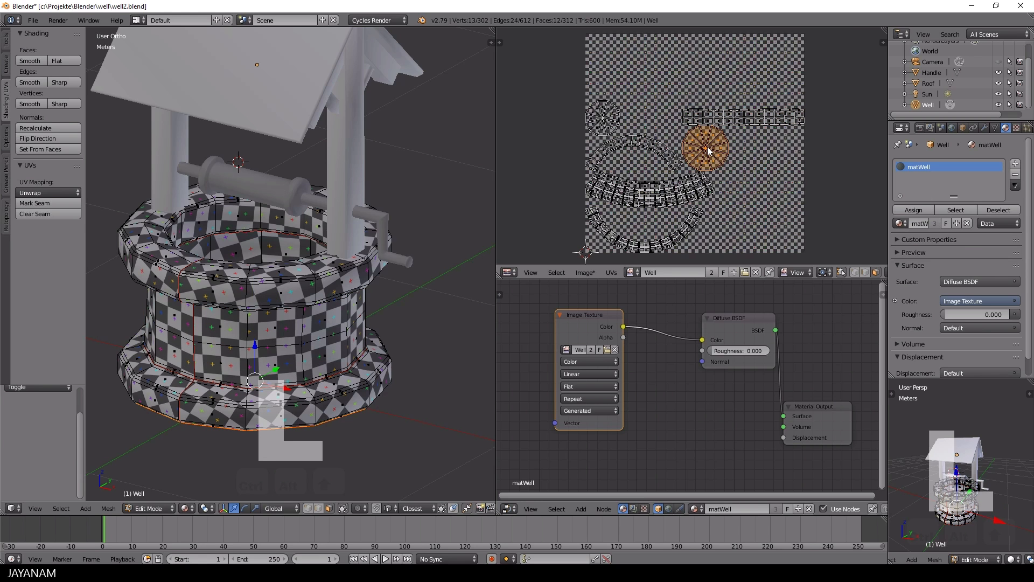
key("g")
left_click(616, 65)
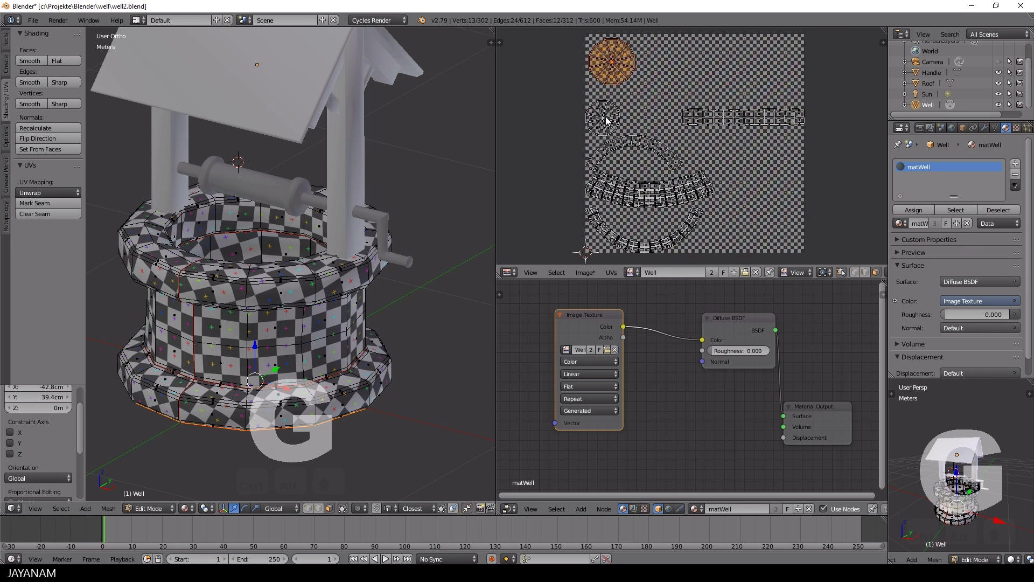
key("l")
key("g")
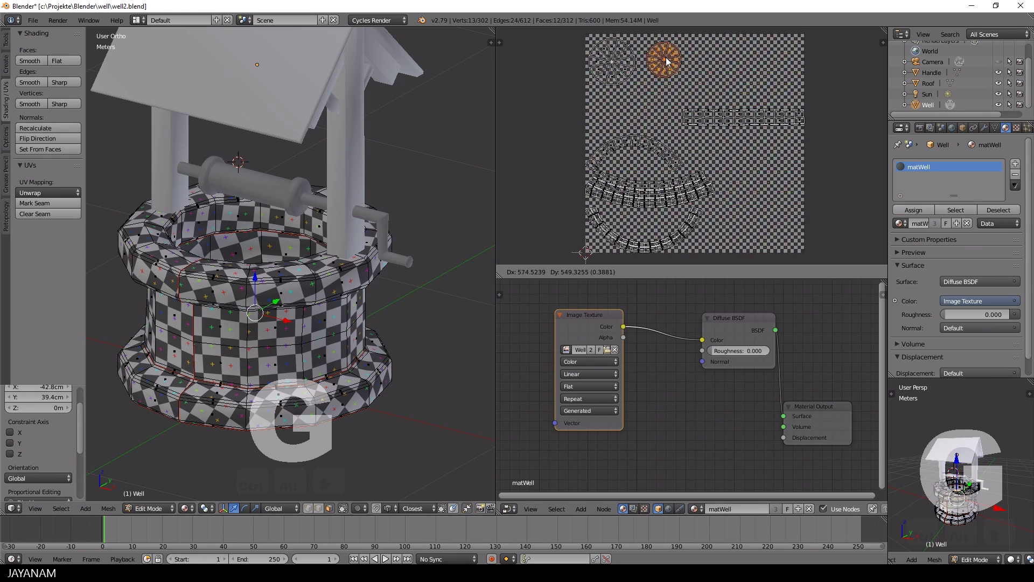
left_click(665, 61)
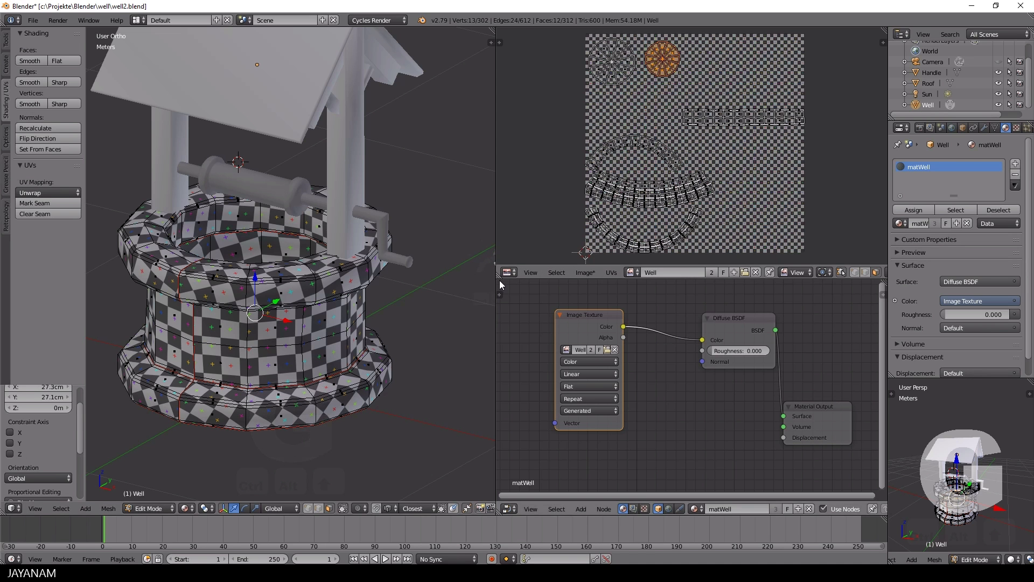
- Join the Node Editor area into the UV editor so that the UV layout fills the full height
left_click_drag(500, 278, 703, 336)
scroll(704, 336, "up", 2)
middle_click_drag(736, 289, 723, 271)
scroll(724, 271, "down", 1)
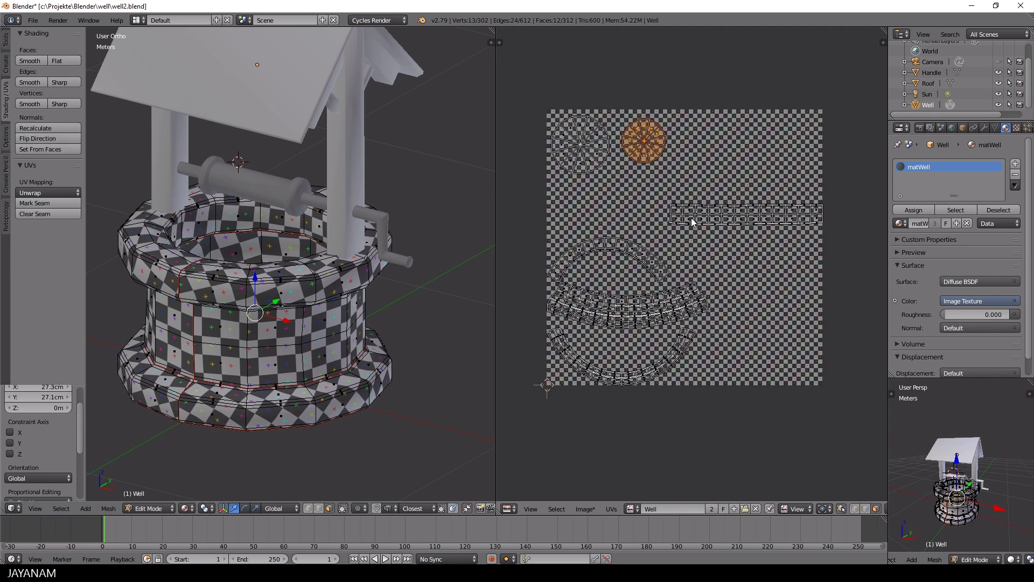
- Try UV Squares' To Grid By Shape on the outer wall's strip island and turn off syncing of UV and mesh selection
key("l")
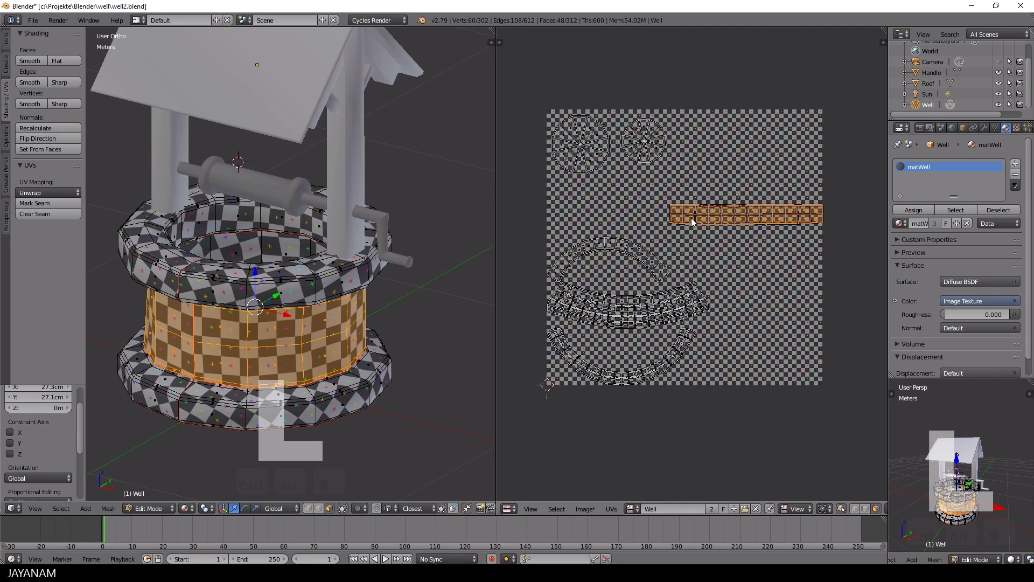
key("t")
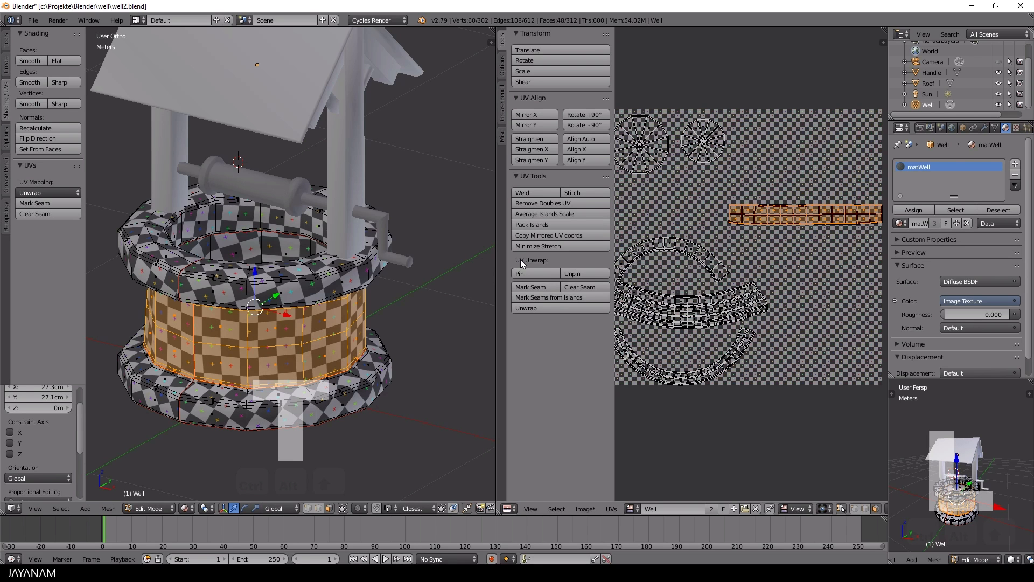
left_click(503, 138)
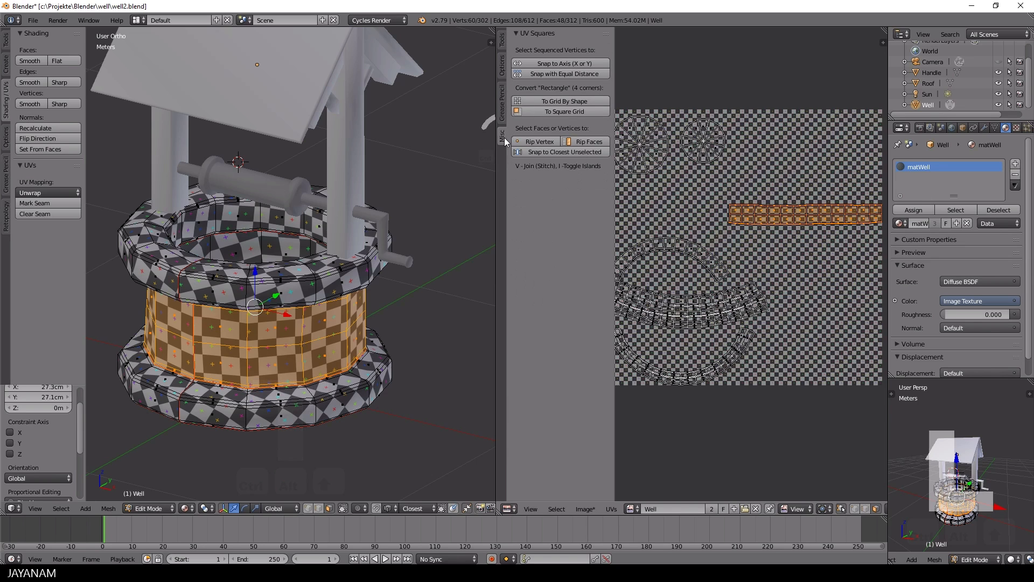
left_click(564, 102)
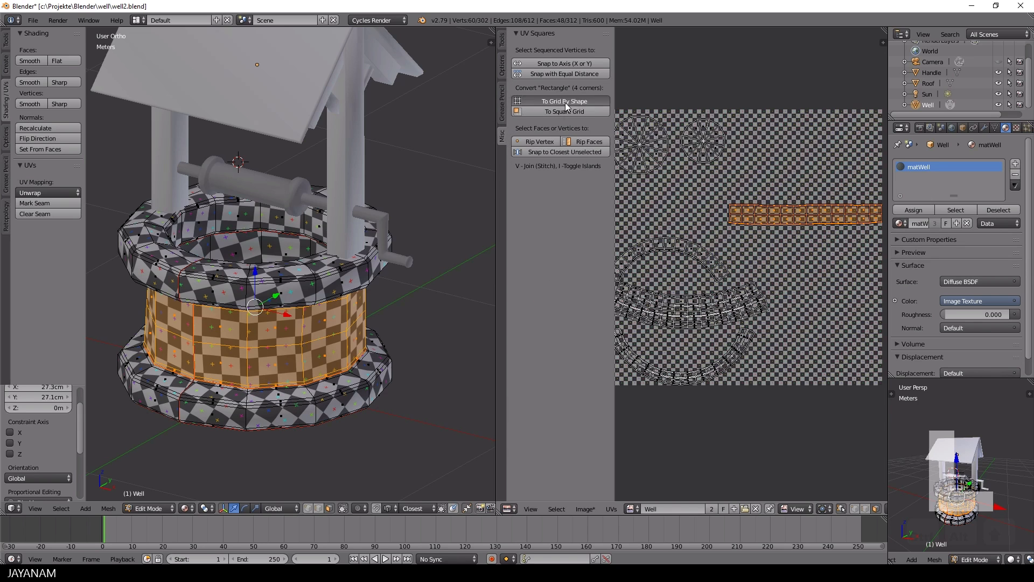
left_click(830, 509)
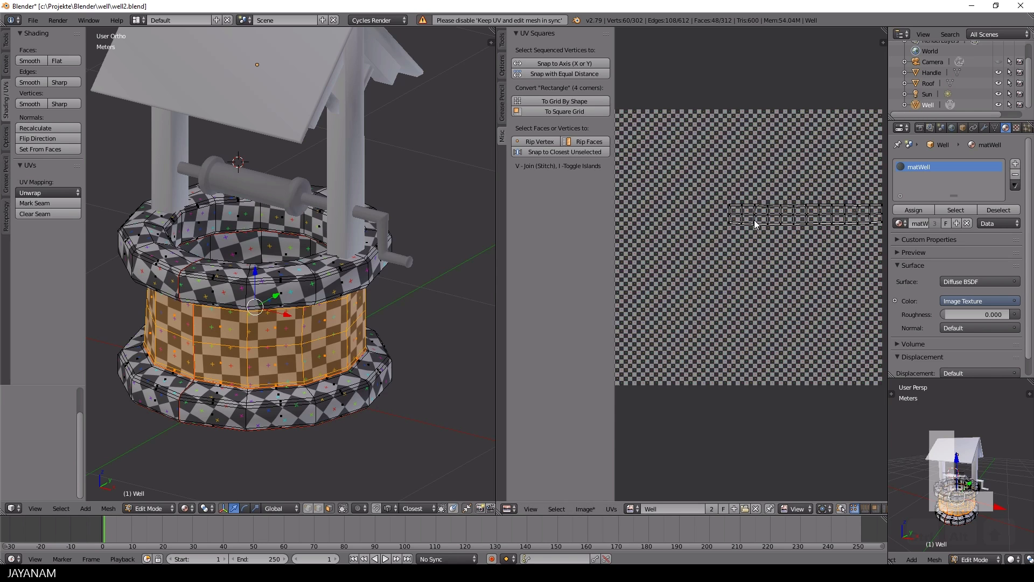
- Straighten the outer wall's strip island with UV Squares' To Grid By Shape
key("l")
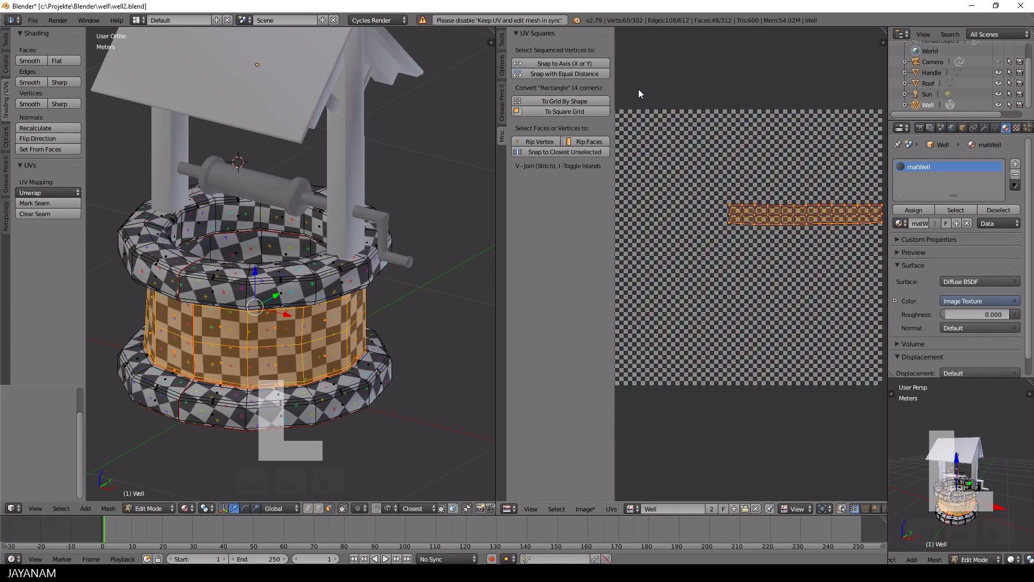
left_click(570, 104)
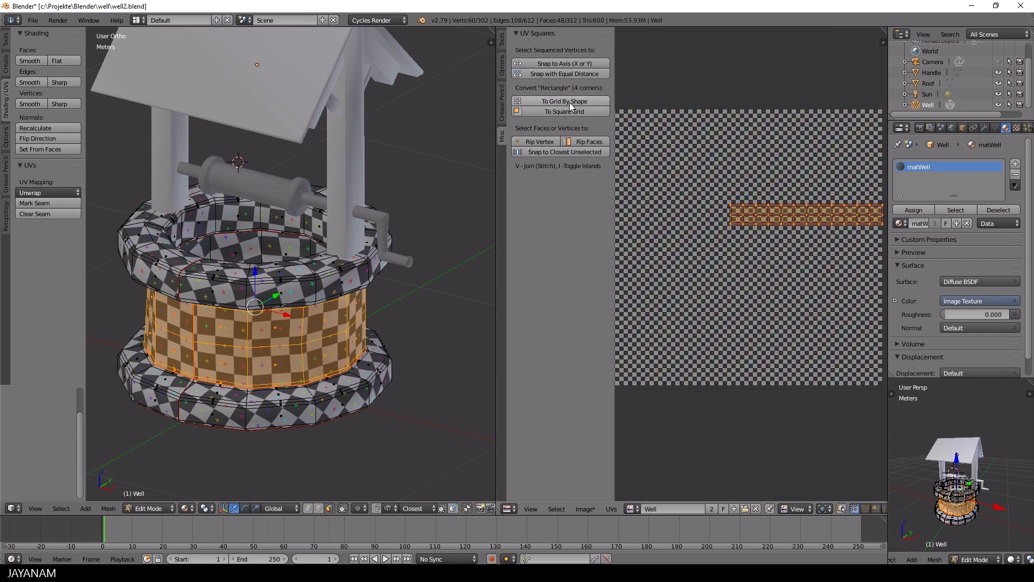
scroll(807, 314, "down", 1)
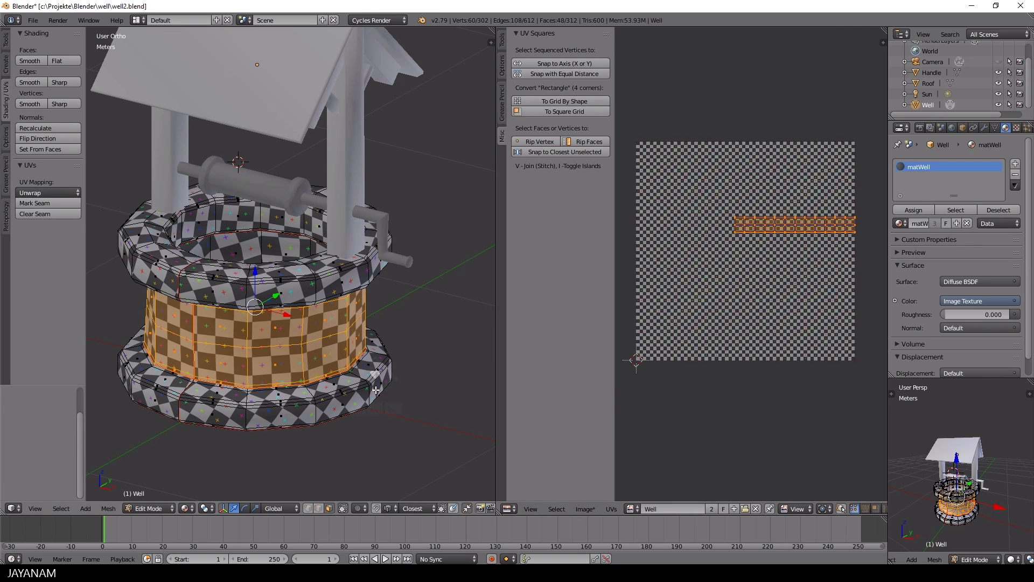
- Select the whole well mesh, rotate the upright strip island 90 degrees, and place it just below the outer wall's strip
key("a")
middle_click_drag(749, 381, 755, 376)
scroll(752, 365, "up", 2)
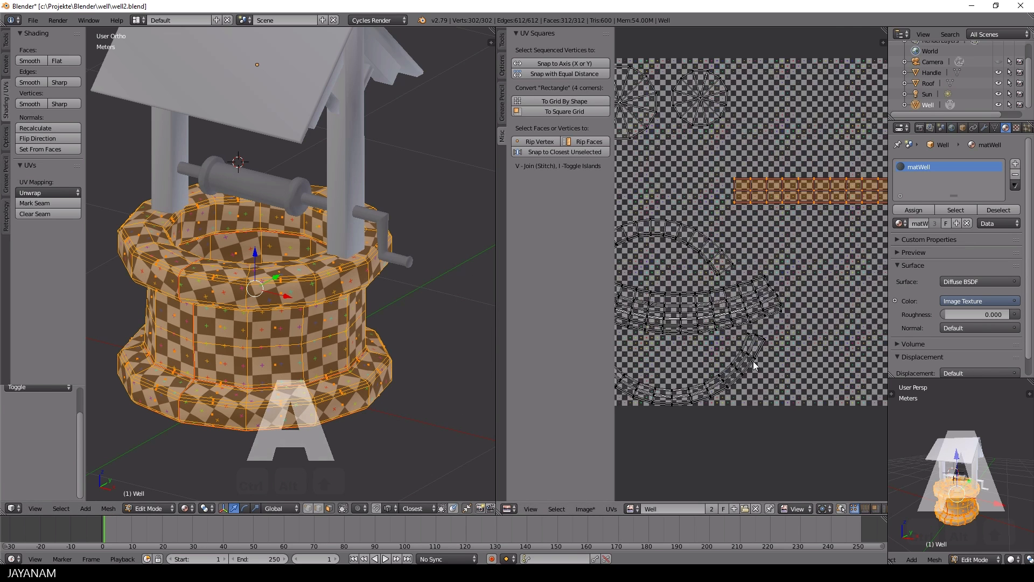
scroll(751, 360, "down", 2)
key("l")
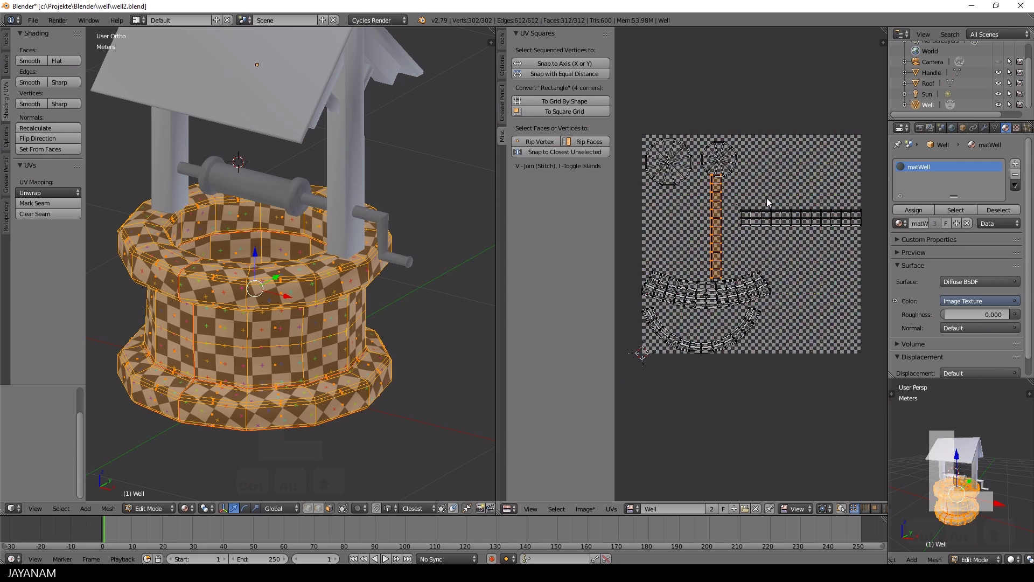
type("r90")
key("Return")
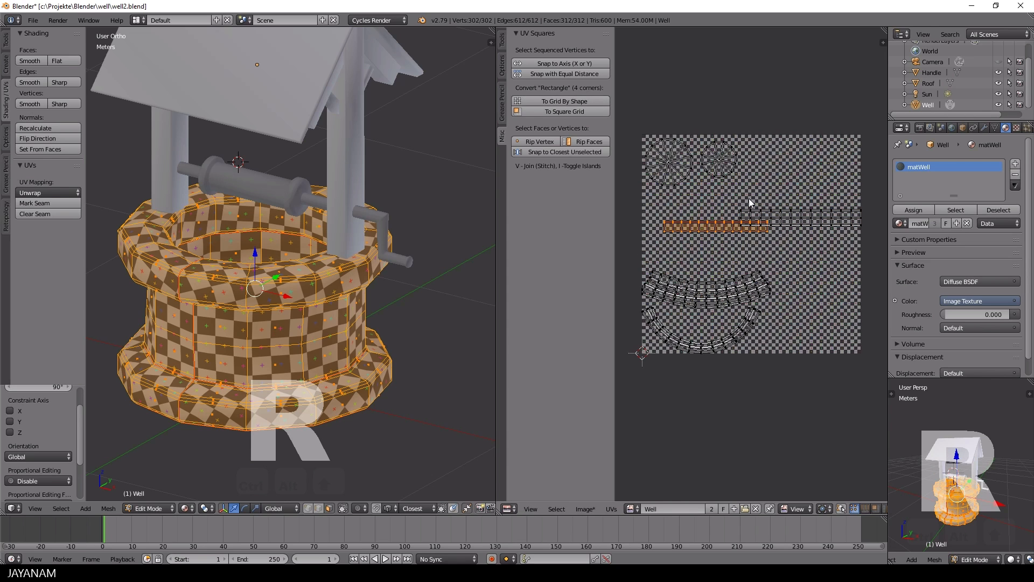
key("g")
left_click(843, 216)
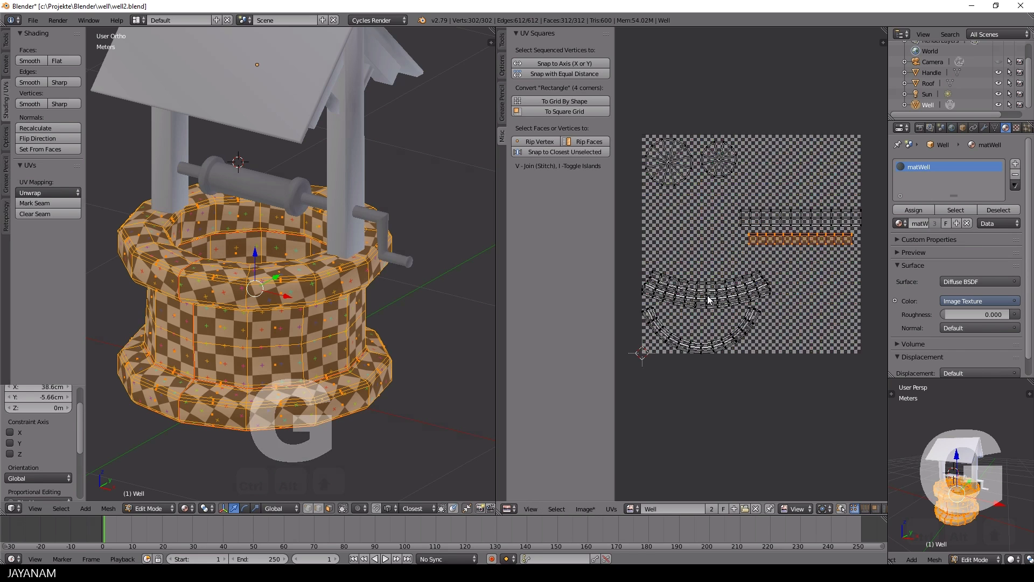
- Straighten the wide curved island with To Grid By Shape and move it below the two straight strips
key("l")
left_click(564, 102)
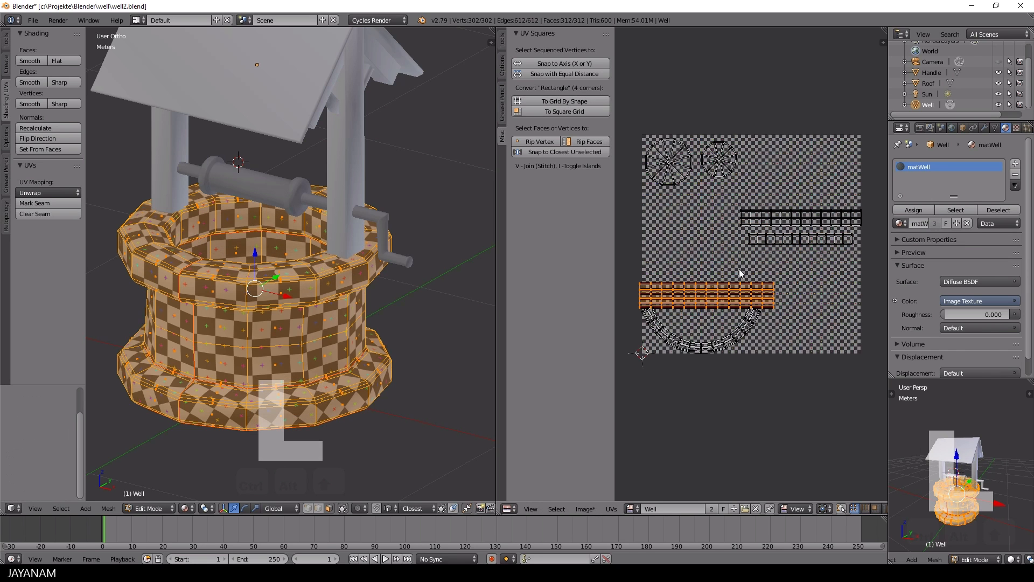
key("g")
left_click(732, 338)
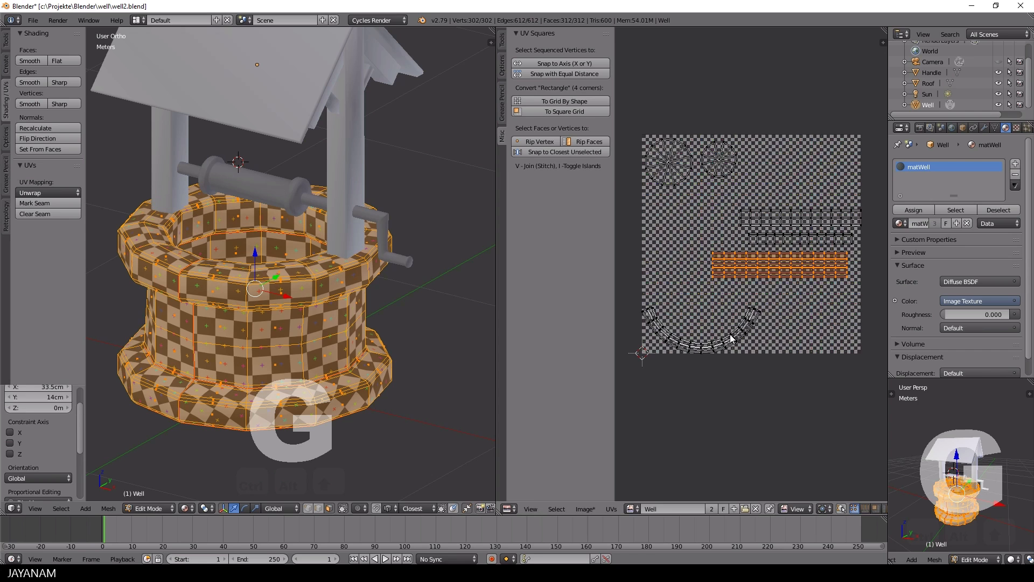
- Straighten the remaining curved island with To Grid By Shape, rotate it 90 degrees and place it beneath the other strips
key("l")
left_click(578, 104)
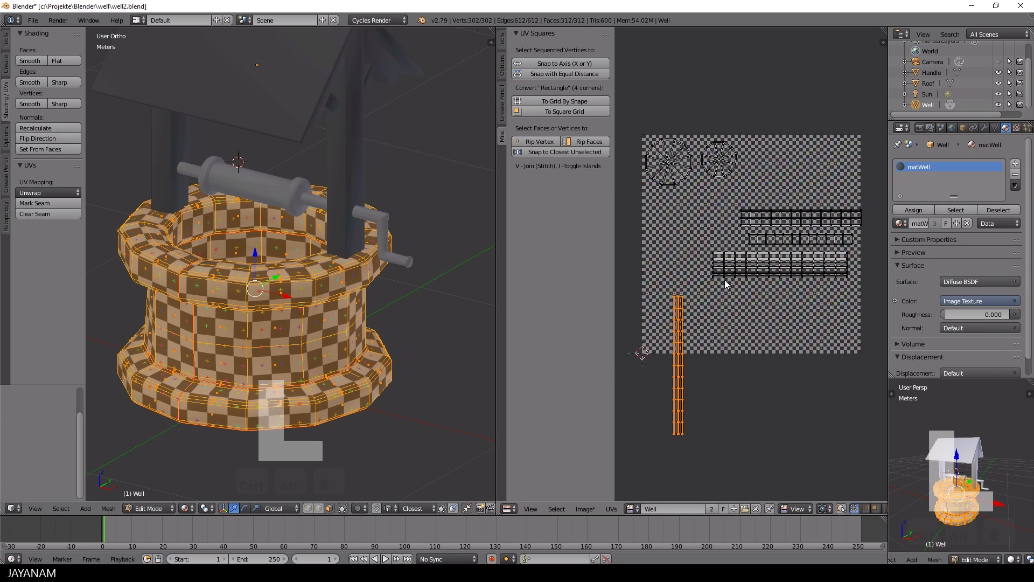
type("r90")
key("Return")
key("g")
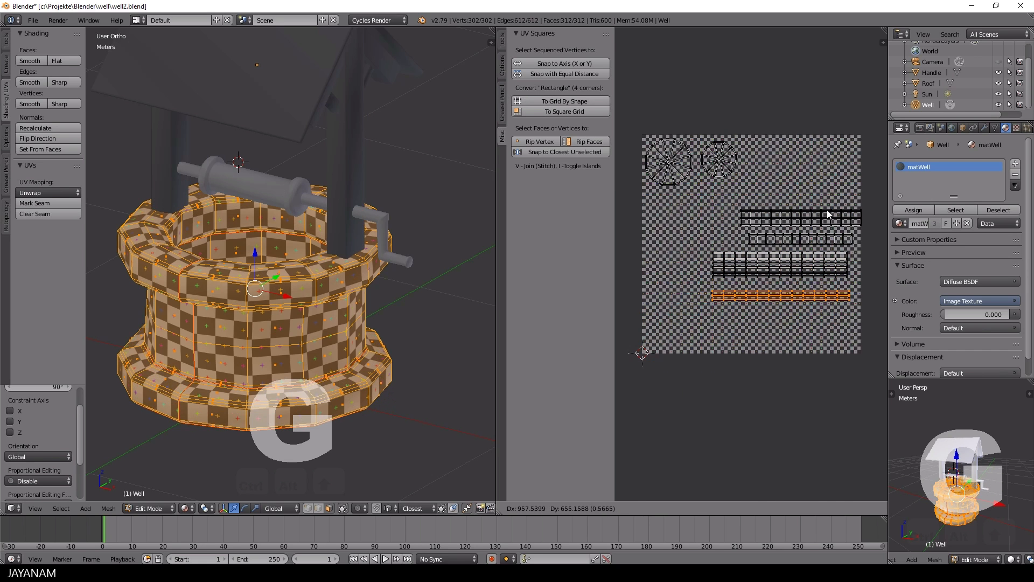
left_click(829, 215)
- Move the small and the large disc islands next to each other above the strip islands
key("l")
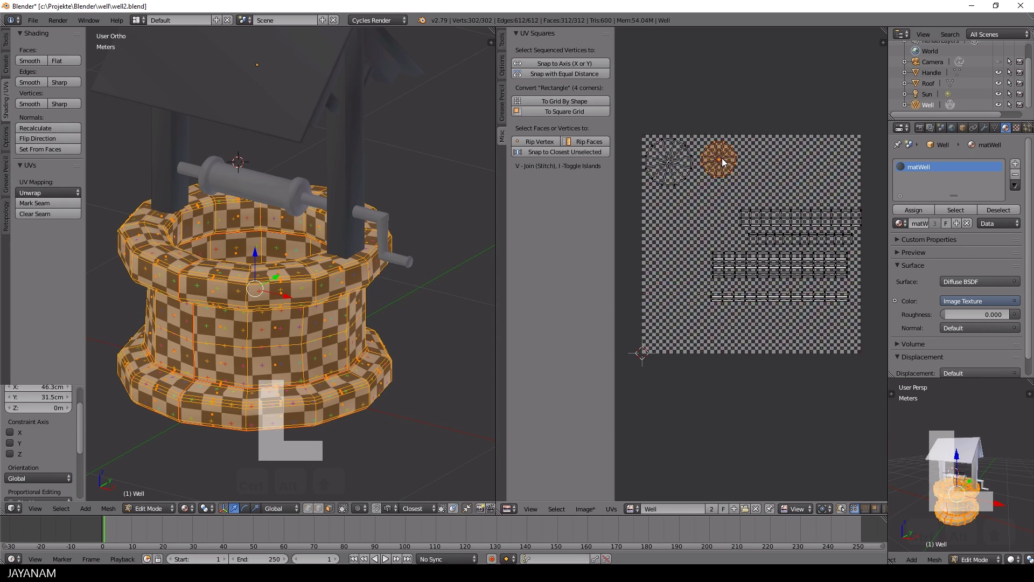
key("g")
left_click(677, 165)
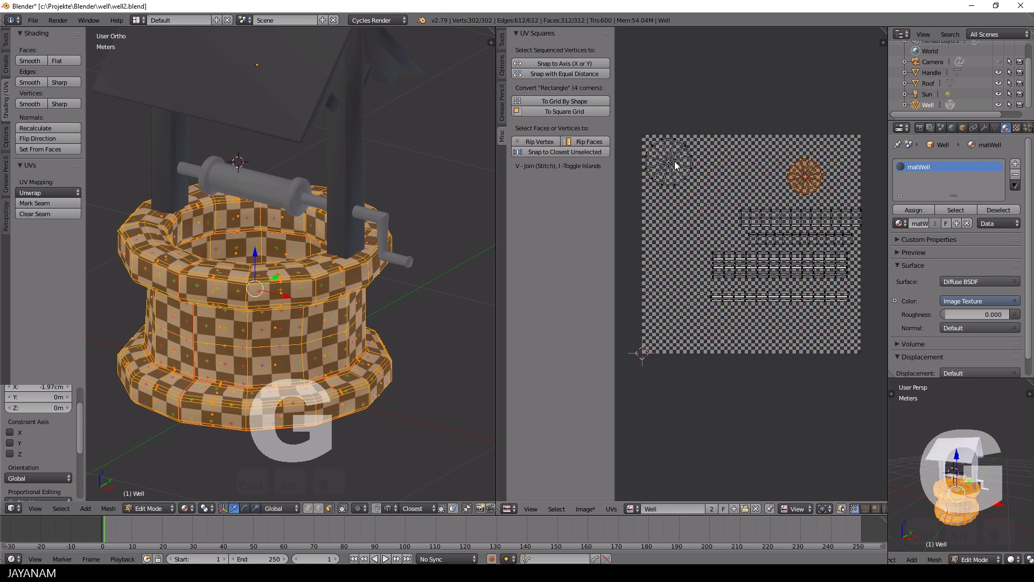
key("l")
key("g")
left_click(744, 177)
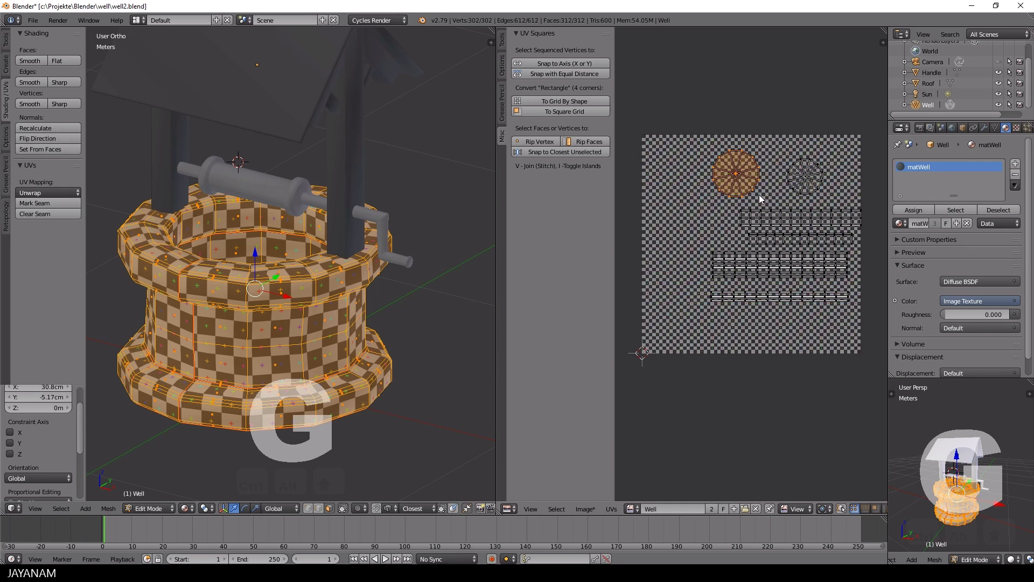
- Select all UV islands, move them towards the center of the UV space and scale them up by about 1.48
key("a")
key("g")
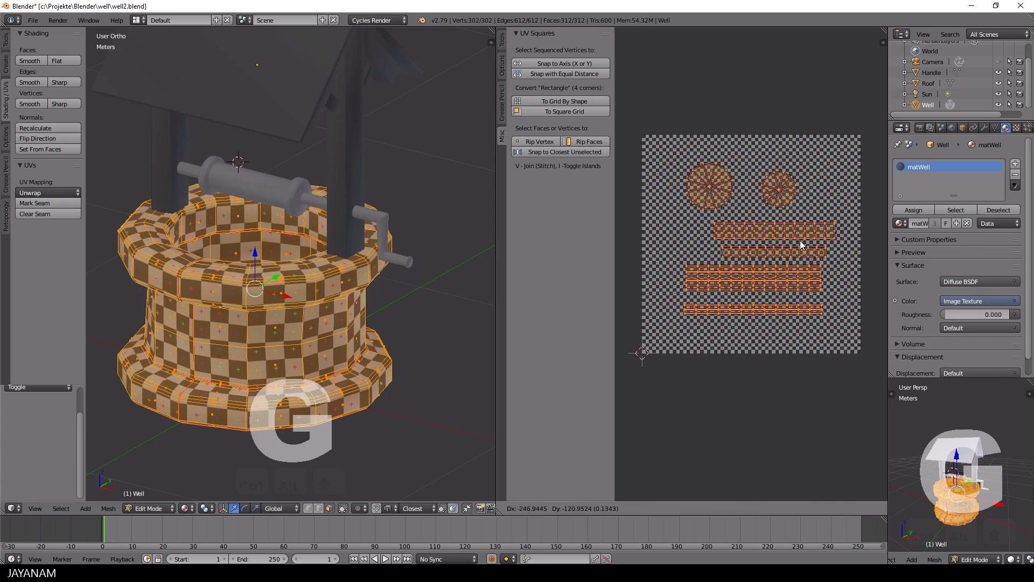
left_click(802, 243)
key("s")
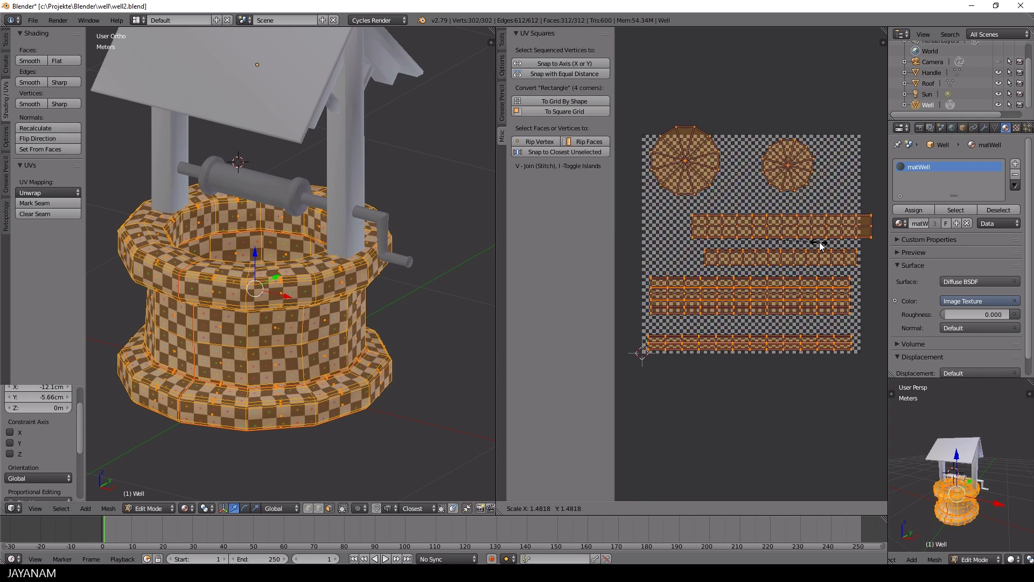
left_click(820, 247)
- Move the two uppermost strip islands inward so both lie fully within the UV grid above the other strips
key("l")
key("g")
left_click(752, 230)
key("g")
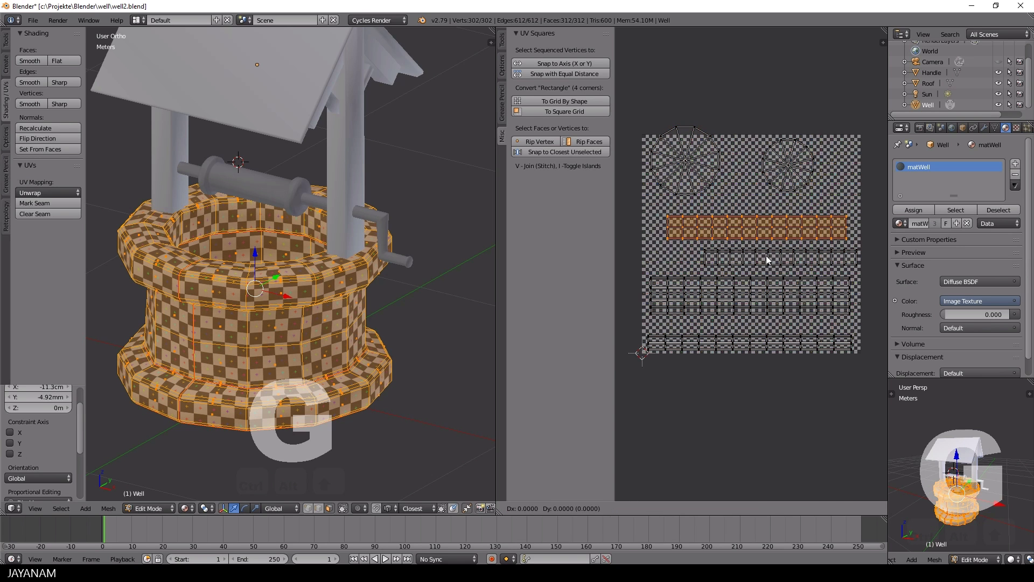
left_click(769, 261)
key("l")
key("g")
left_click(746, 260)
- Move the large disc island fully inside the UV grid, bring the small disc closer to it, and save over well2.blend
key("l")
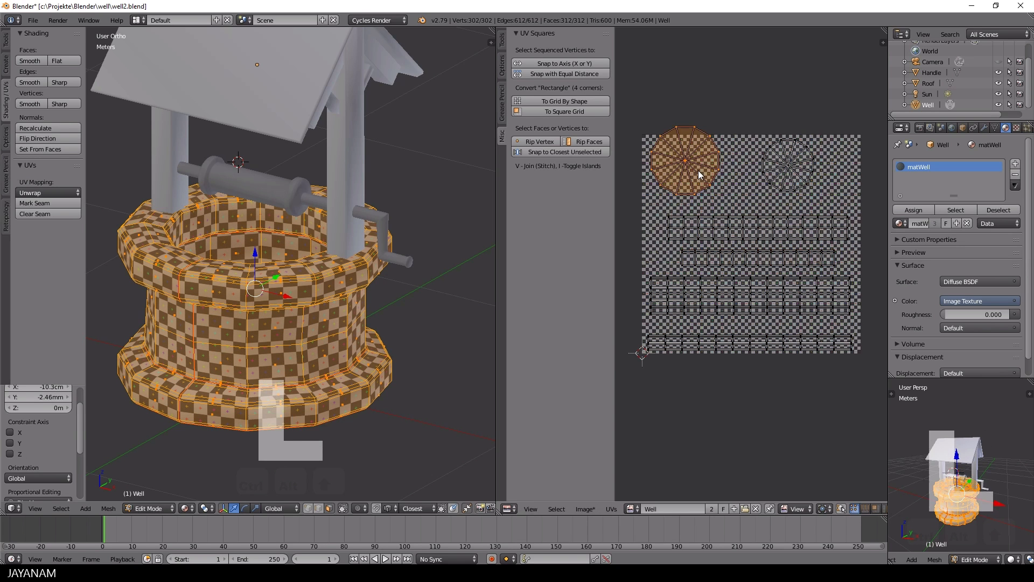
key("g")
left_click(701, 189)
key("l")
key("g")
left_click(771, 184)
scroll(372, 267, "down", 2)
middle_click_drag(344, 276, 319, 268)
scroll(342, 270, "up", 3)
scroll(341, 270, "down", 3)
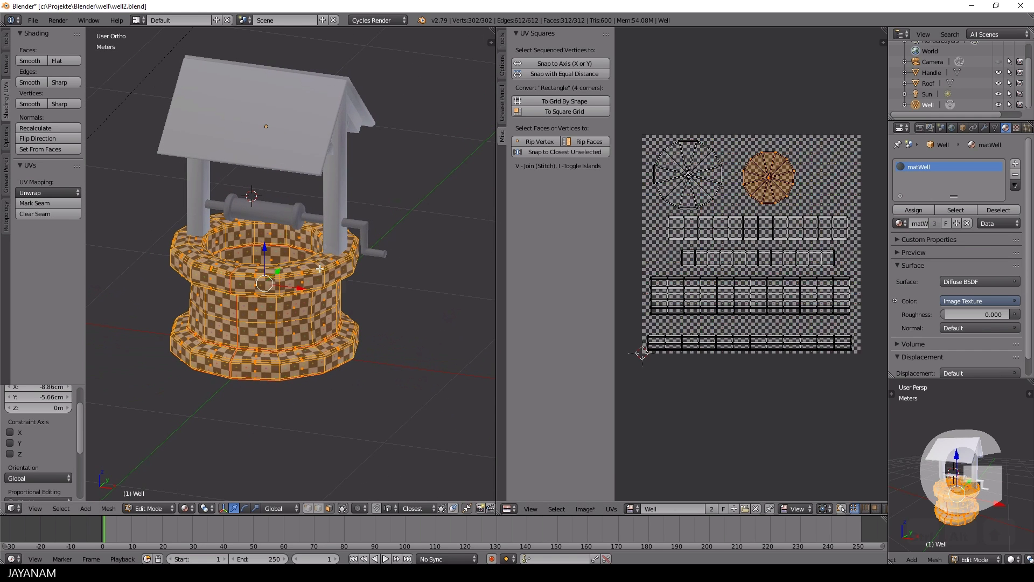
key("ctrl+s")
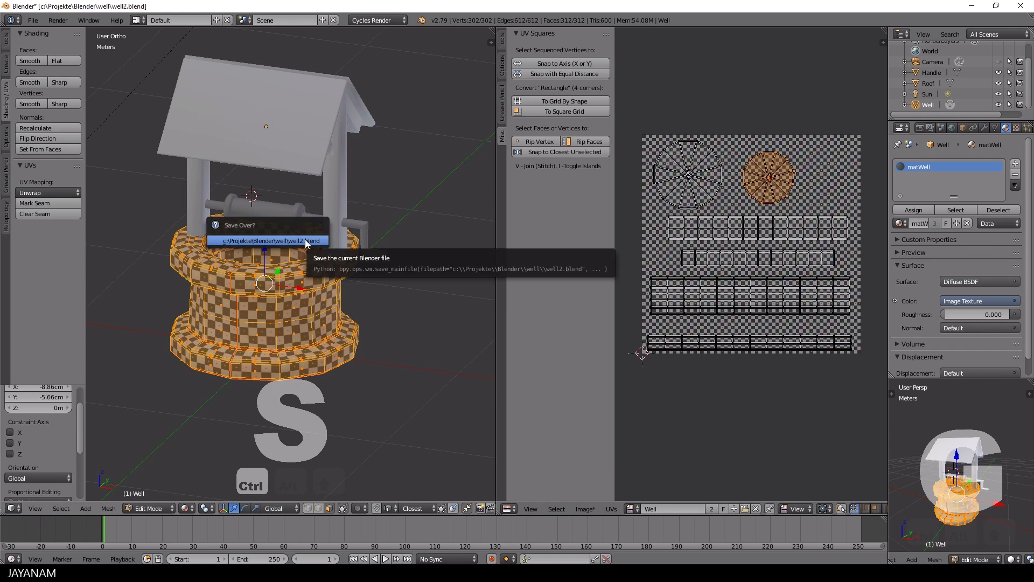
- Select the Roof object in Object Mode and replace its shared material with a new one named matRoof
middle_click_drag(305, 239, 265, 126)
key("Tab")
right_click(280, 135)
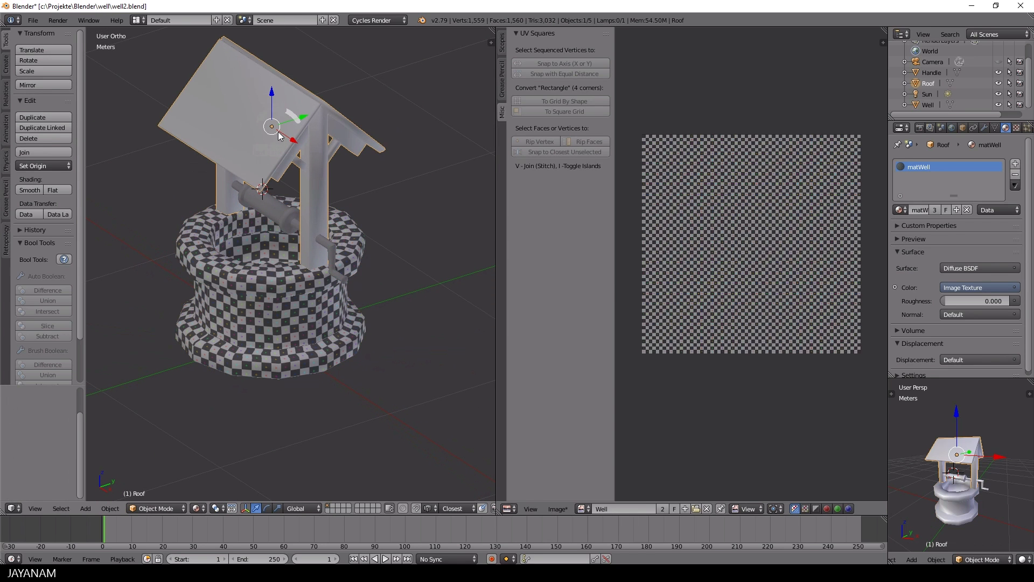
middle_click_drag(278, 162, 270, 138)
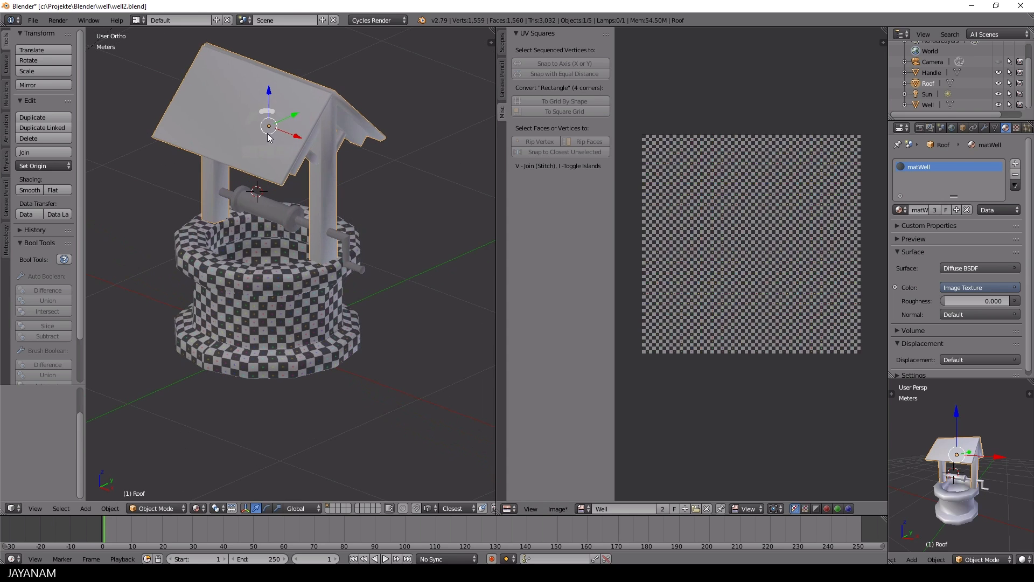
left_click(967, 210)
left_click(926, 210)
type("matR")
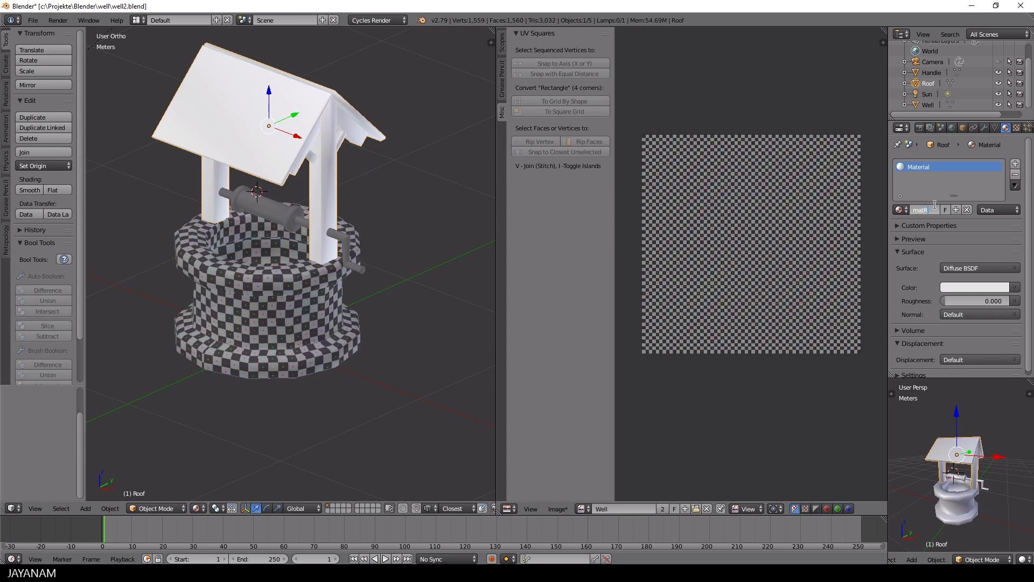
type("oof")
key("Return")
- Unwrap the entire roof mesh in Edit Mode with Smart UV Project, using an island margin of 0.03
key("Tab")
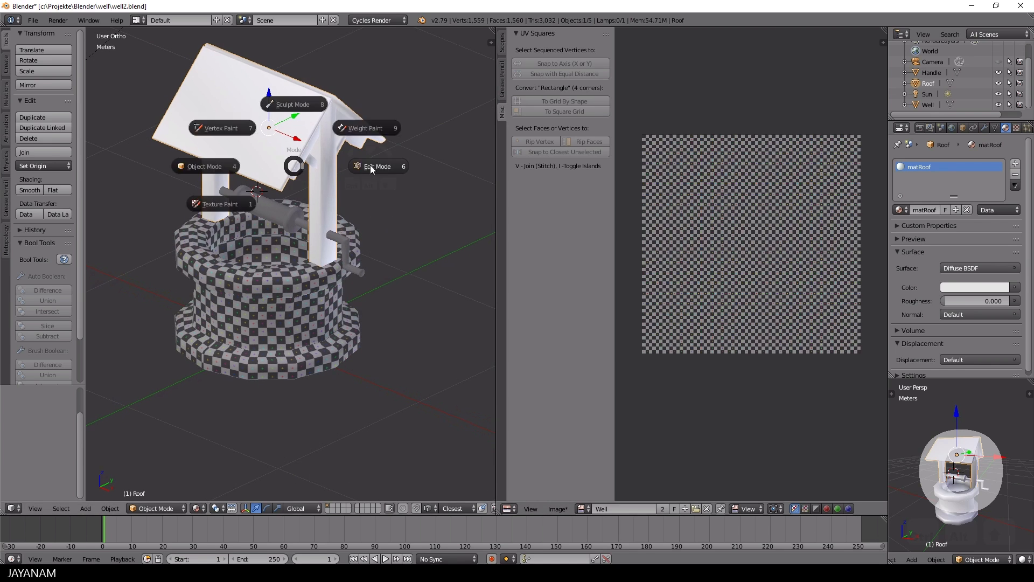
left_click(372, 167)
key("a")
key("u")
left_click(357, 171)
left_click(394, 260)
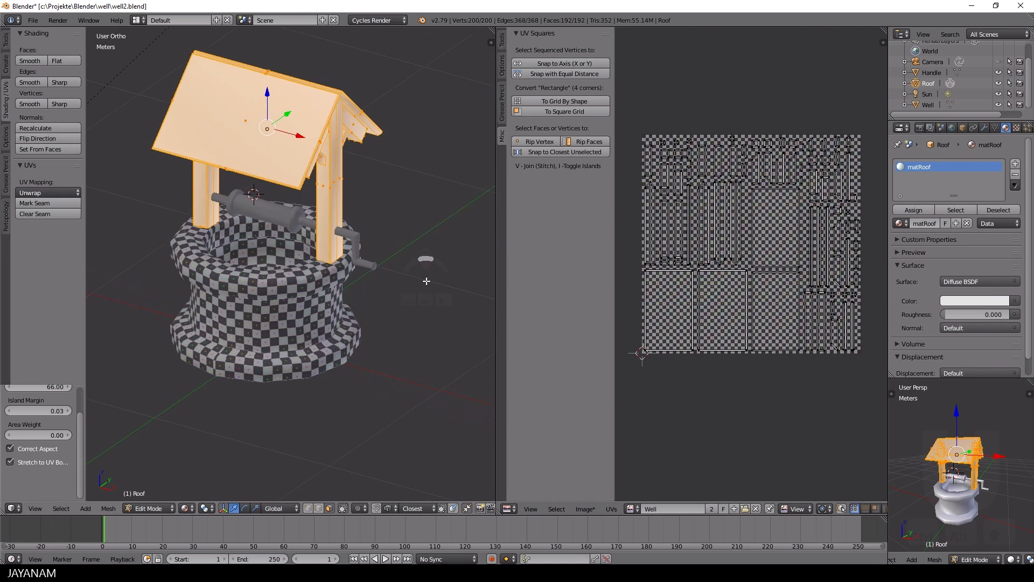
middle_click_drag(426, 281, 418, 280)
- Split the UV editor area horizontally and turn the lower part into a Node Editor
left_click_drag(500, 512, 512, 245)
left_click(510, 509)
left_click(530, 370)
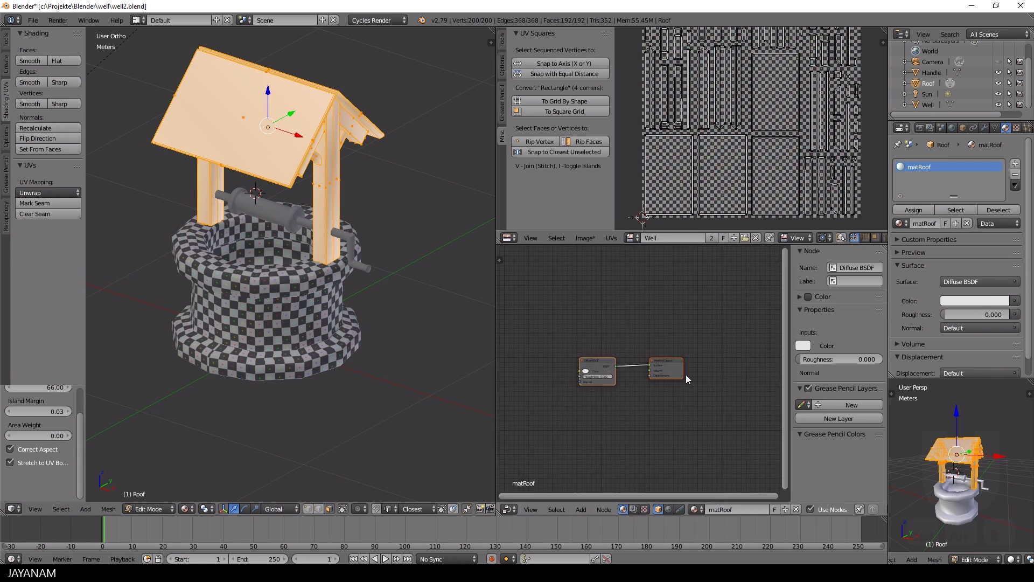
- Add an Image Texture node to the matRoof material and assign the Well image to it
scroll(686, 374, "up", 5)
key("shift+a")
left_click(586, 309)
type("im")
key("Return")
left_click(588, 282)
left_click(551, 309)
left_click(566, 331)
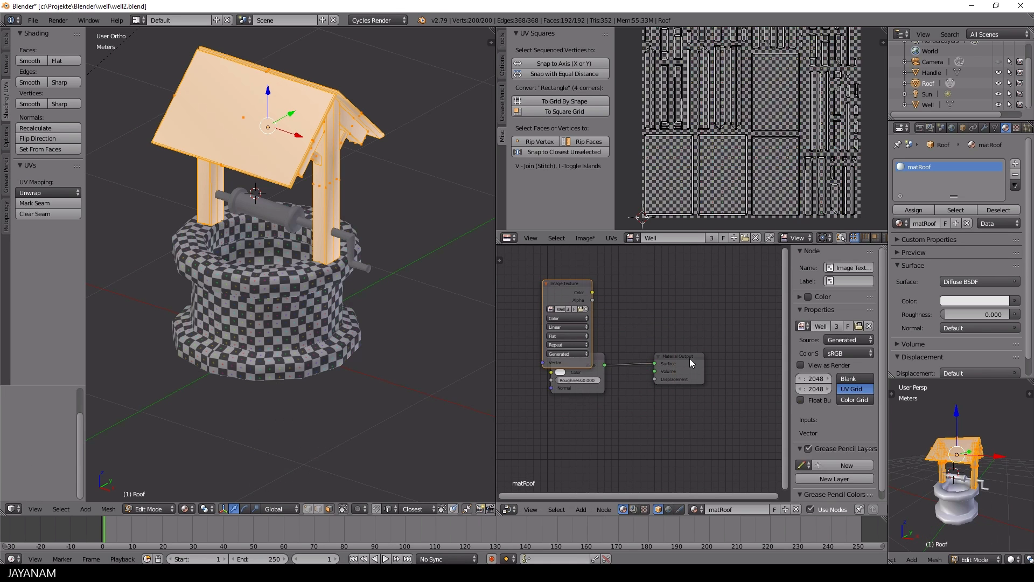
- Spread out the matRoof nodes and connect the Image Texture's Color output to the Diffuse BSDF's Color input
left_click_drag(690, 358, 730, 353)
left_click_drag(598, 378, 663, 350)
left_click_drag(593, 292, 617, 345)
middle_click_drag(343, 269, 457, 264)
scroll(770, 126, "down", 1)
middle_click_drag(770, 126, 758, 143)
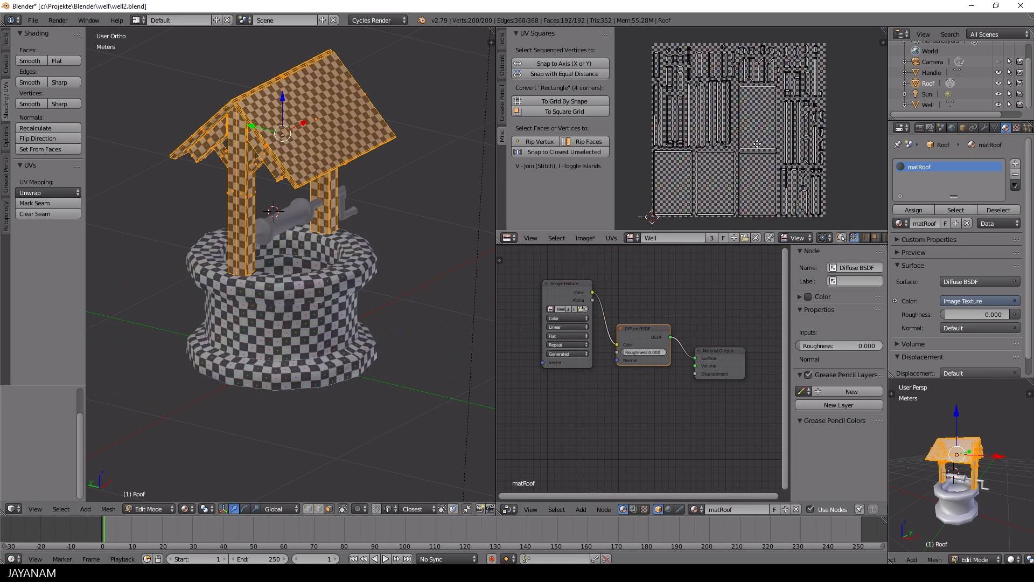
- Join the Node Editor area back into the UV editor so the roof's UV layout fills the full height
middle_click_drag(402, 237, 269, 237)
scroll(270, 237, "up", 2)
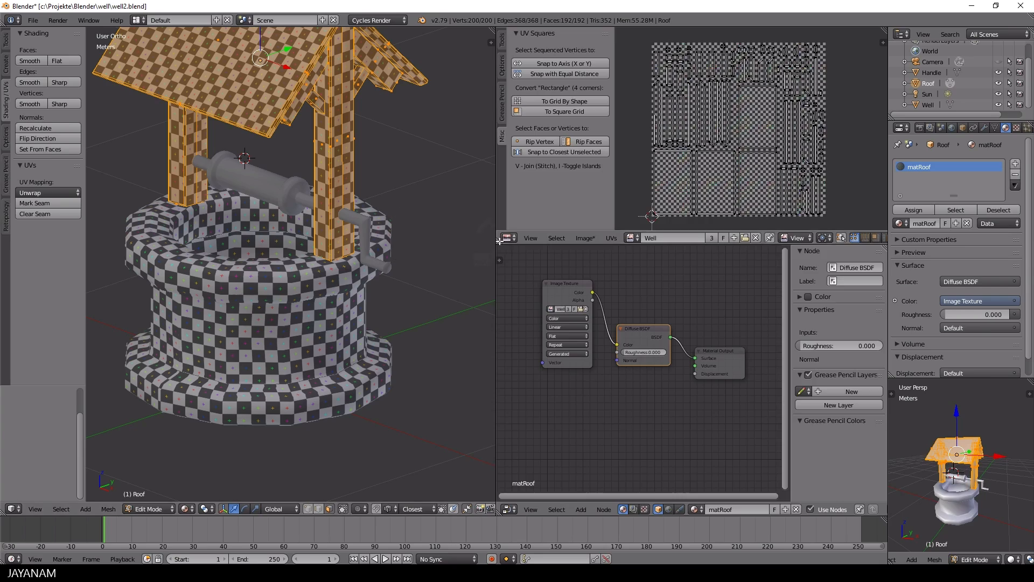
left_click_drag(499, 241, 526, 294)
scroll(687, 348, "up", 1)
middle_click_drag(401, 216, 368, 241)
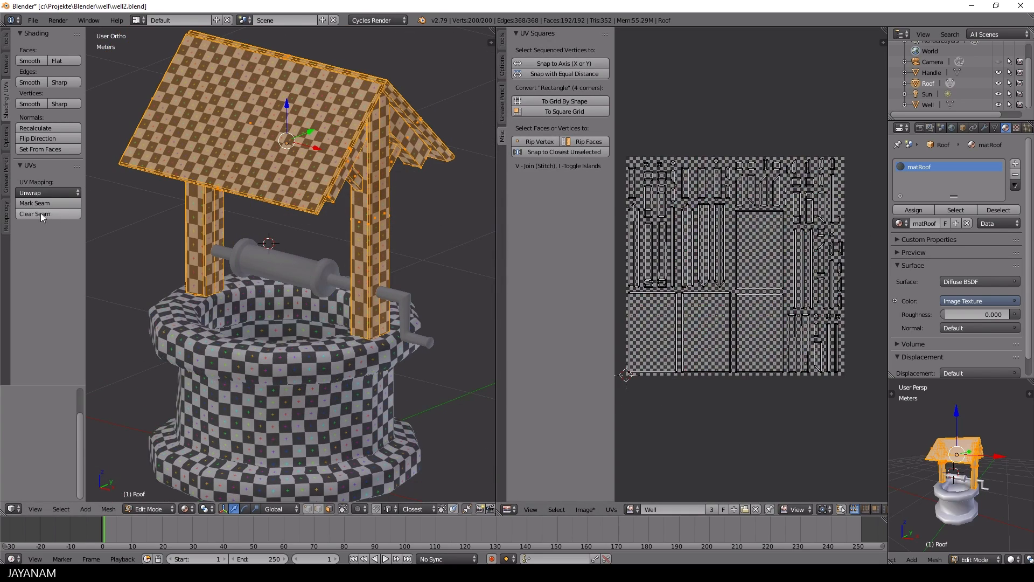
- Clear the selection, switch to edge selection and select the border edges of one roof panel's outer face
key("a")
middle_click_drag(215, 270, 238, 278)
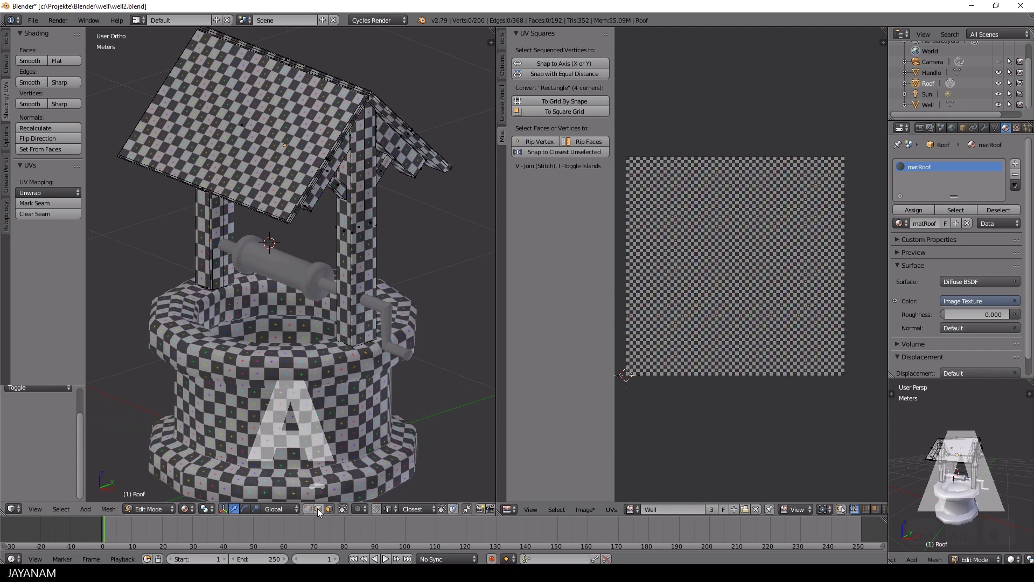
scroll(313, 197, "up", 5)
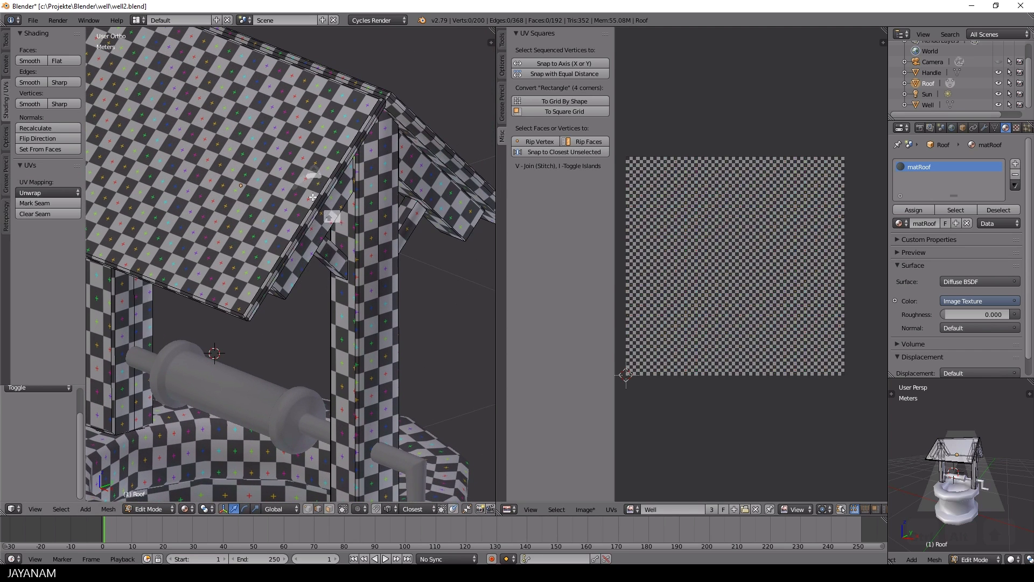
middle_click_drag(313, 197, 350, 193)
right_click(353, 250, "alt+shift")
middle_click_drag(328, 253, 350, 267)
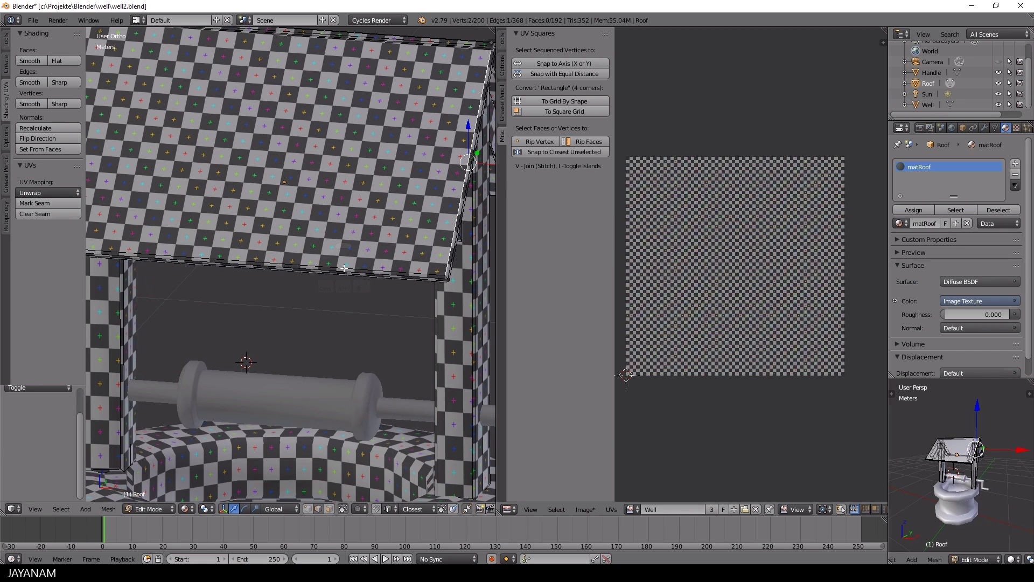
right_click(327, 266, "ctrl")
middle_click_drag(327, 266, 325, 243)
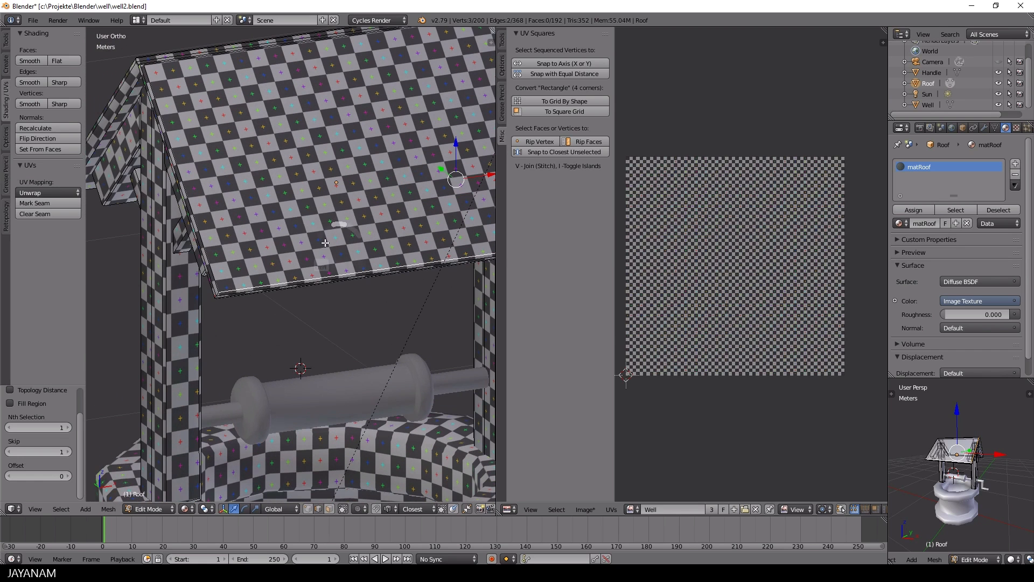
middle_click_drag(252, 202, 231, 145, "ctrl")
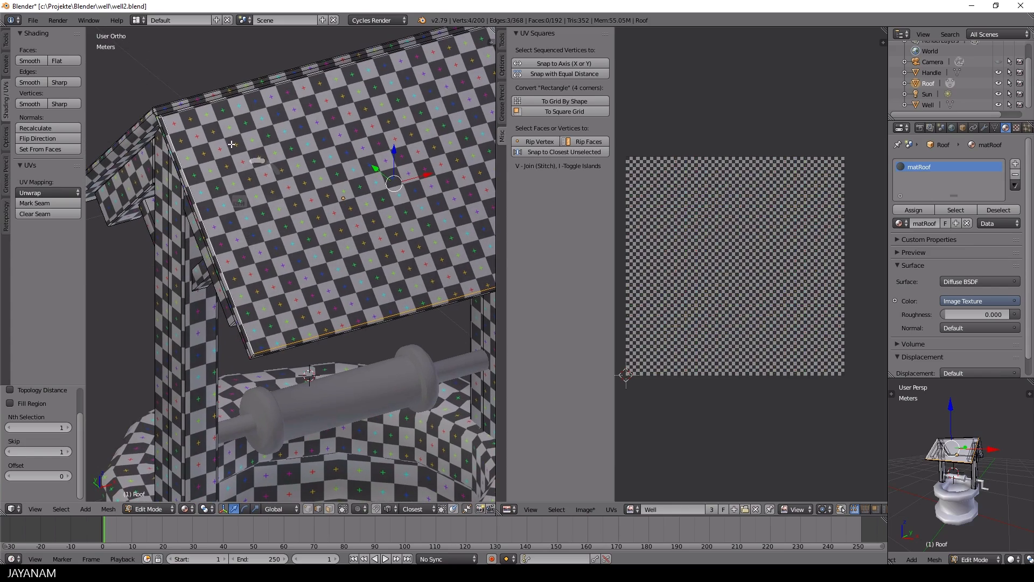
right_click(185, 112, "ctrl")
- Try to add the short edges at the roof panel's lower corner to the selection
scroll(345, 178, "down", 2)
mouse_move(371, 185)
middle_mouse_down()
mouse_move(336, 164)
mouse_move(303, 181)
mouse_move(398, 210)
mouse_move(392, 228)
mouse_move(376, 189)
middle_mouse_up()
scroll(336, 164, "up", 2)
scroll(386, 230, "up", 1)
key("ctrl+z")
scroll(372, 189, "up", 2)
right_click(278, 285, "ctrl")
right_click(275, 291, "ctrl")
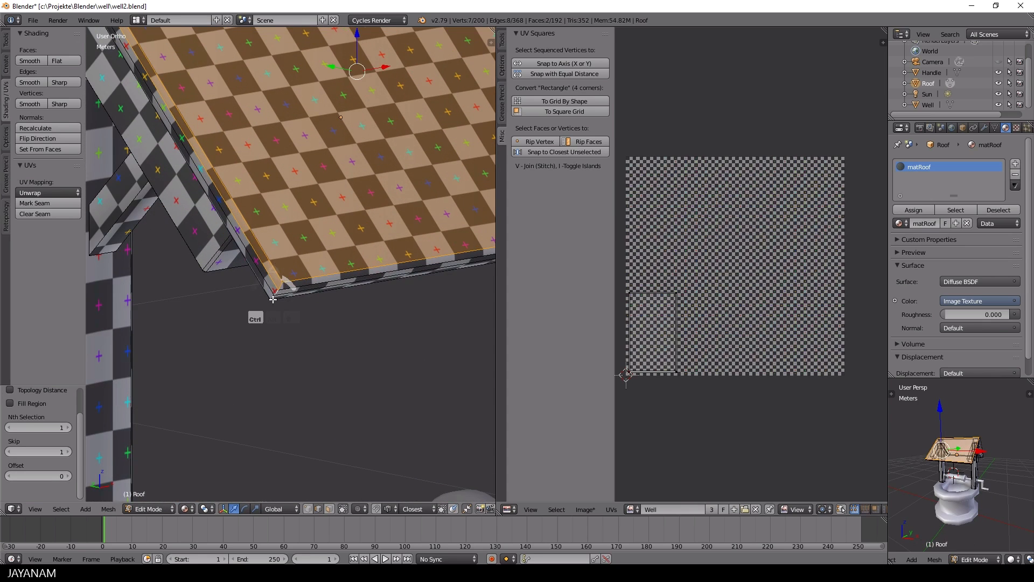
right_click(274, 296, "ctrl")
- Complete the edge selection around the roof panel's outer face at the ridge end of the gable
scroll(285, 269, "down", 1)
scroll(285, 270, "down", 3)
middle_click_drag(285, 269, 397, 184)
scroll(397, 185, "up", 4)
middle_click_drag(401, 115, 312, 113, "shift")
right_click(298, 122, "ctrl")
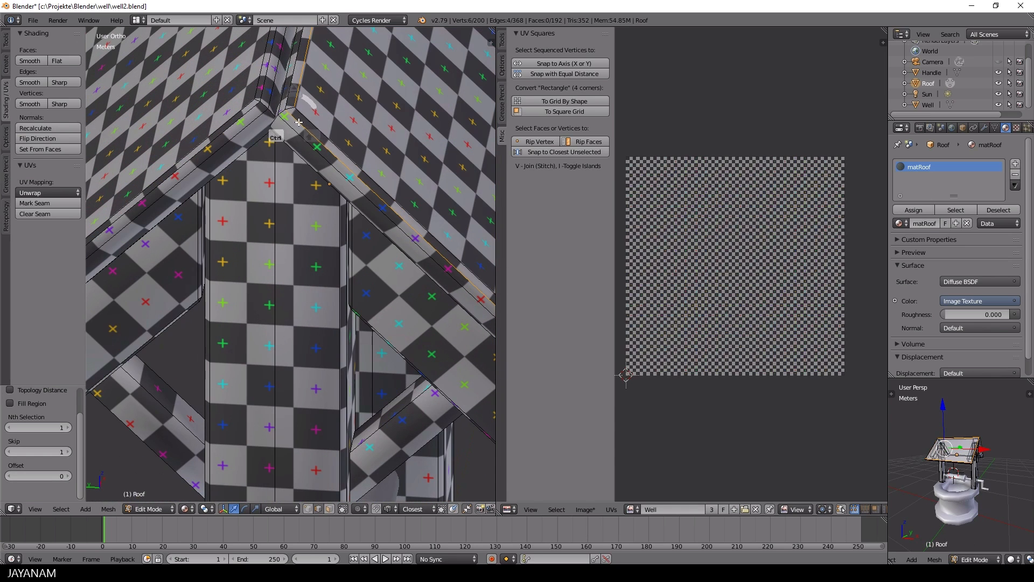
right_click(310, 121, "ctrl")
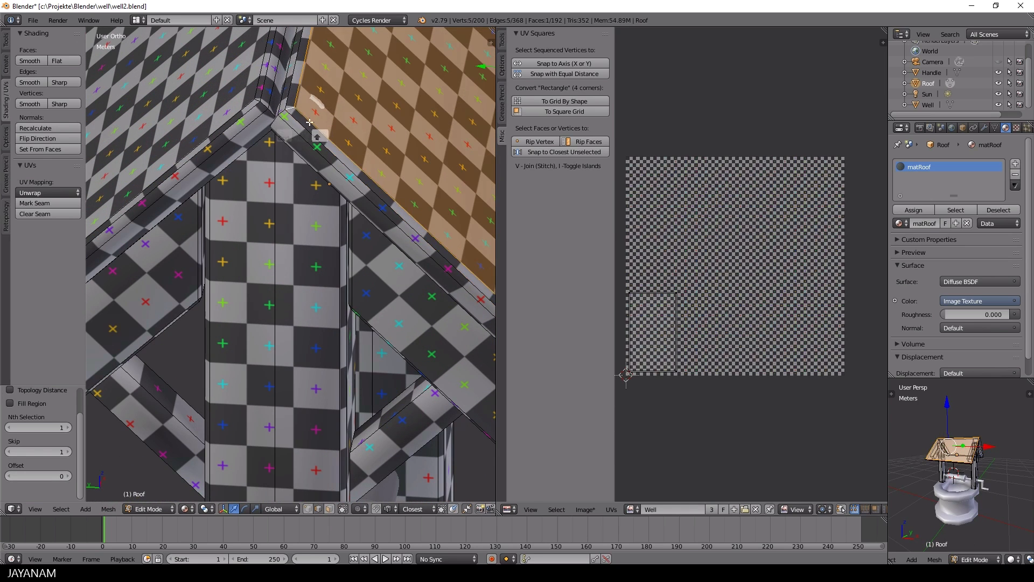
- Add the short edges at the roof panel's corners to the selection and mark the selected edges as seams
right_click(276, 121, "shift")
middle_click_drag(276, 122, 178, 178)
scroll(204, 322, "up", 3)
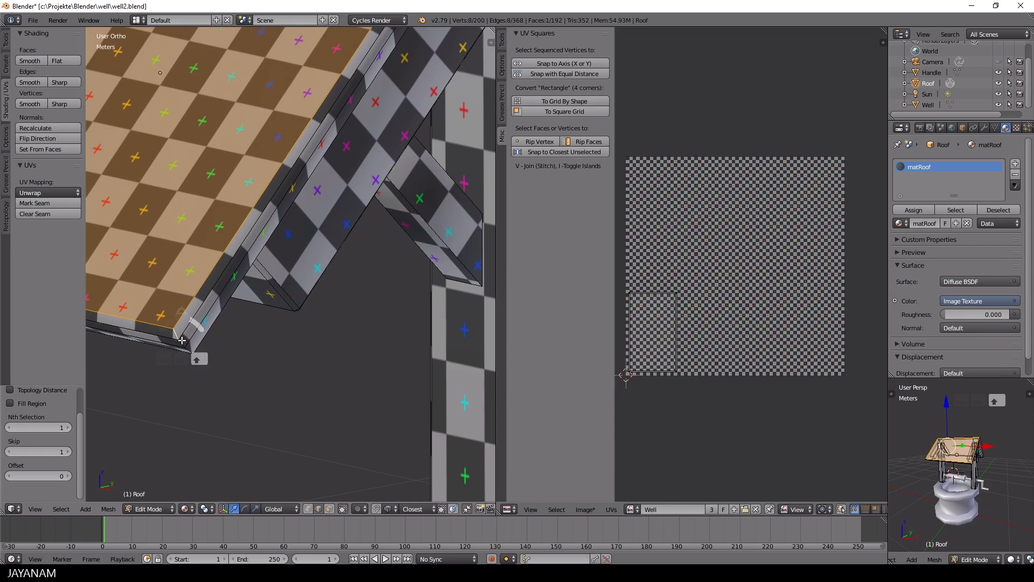
middle_click_drag(283, 295, 240, 155)
right_click(241, 156, "shift")
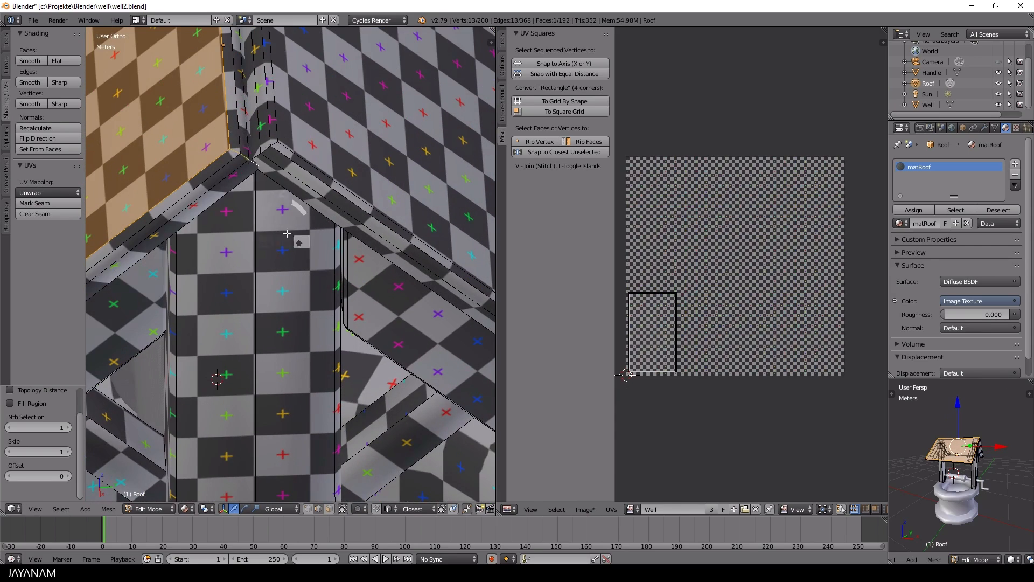
scroll(268, 331, "down", 8)
left_click(37, 202)
- Unwrap the whole linked roof panel and straighten its UV island with To Grid By Shape
middle_click_drag(116, 229, 275, 230)
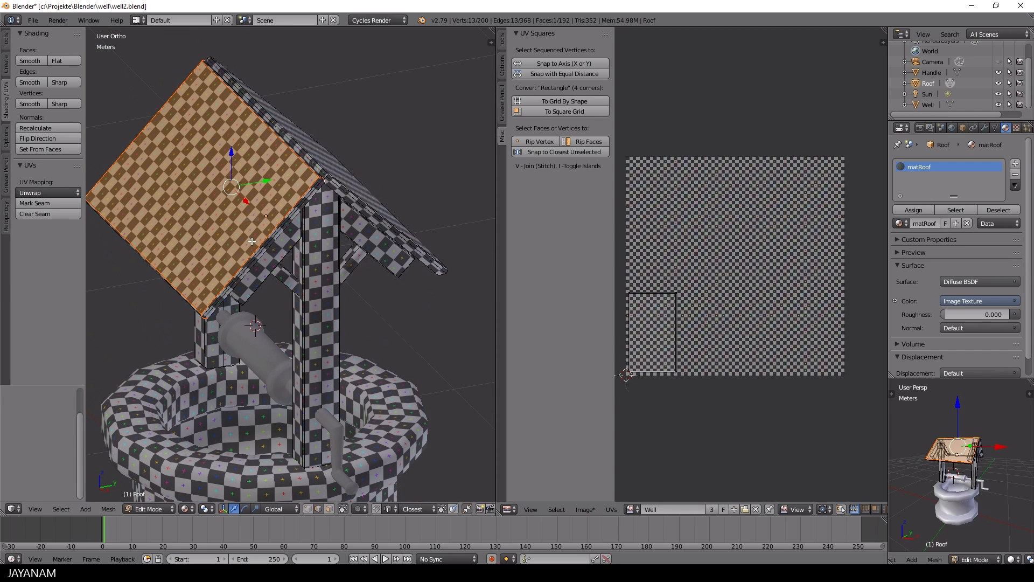
key("ctrl+l")
key("u")
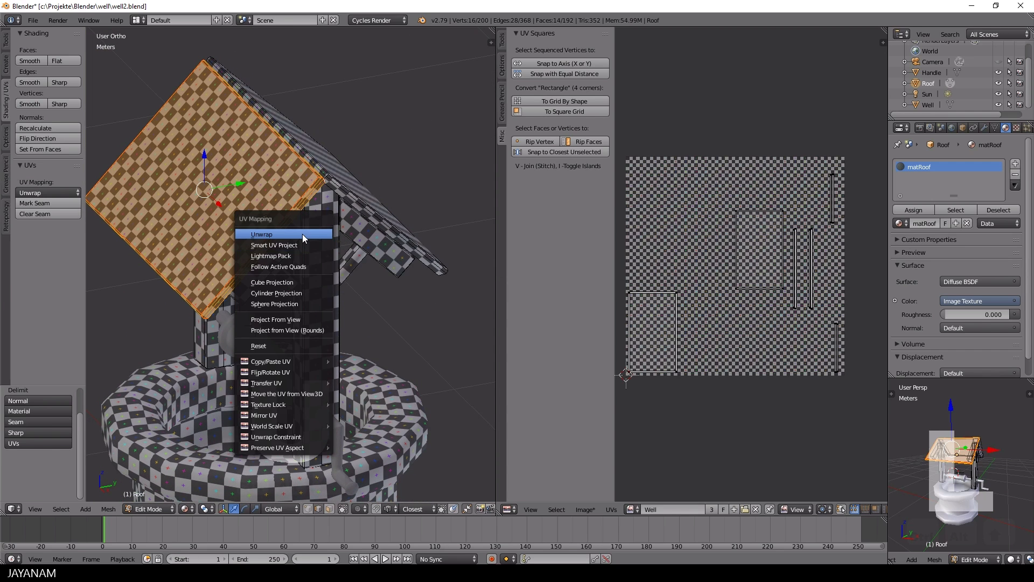
left_click(302, 234)
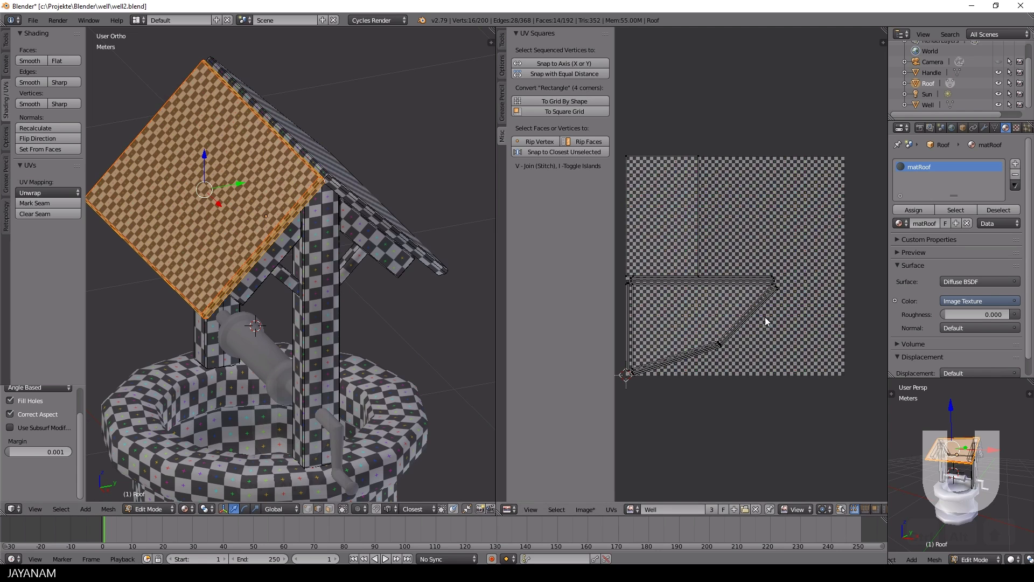
key("l")
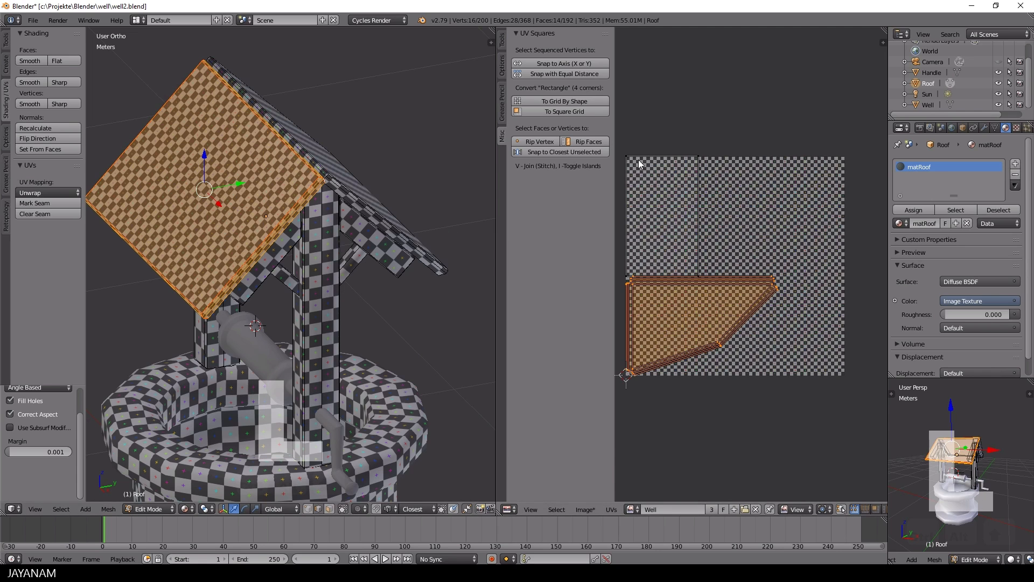
left_click(583, 101)
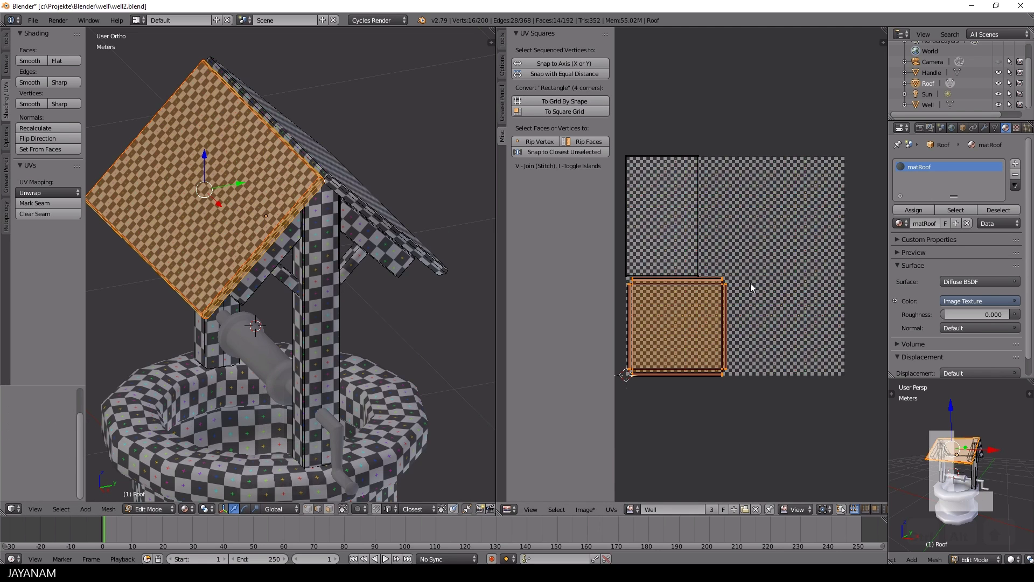
- Examine the checker pattern on the unwrapped roof panel and the posts from several angles
middle_click_drag(357, 296, 352, 261)
scroll(309, 303, "up", 2)
scroll(309, 304, "down", 2)
scroll(385, 260, "up", 2)
scroll(412, 251, "down", 2)
middle_click_drag(412, 251, 364, 277)
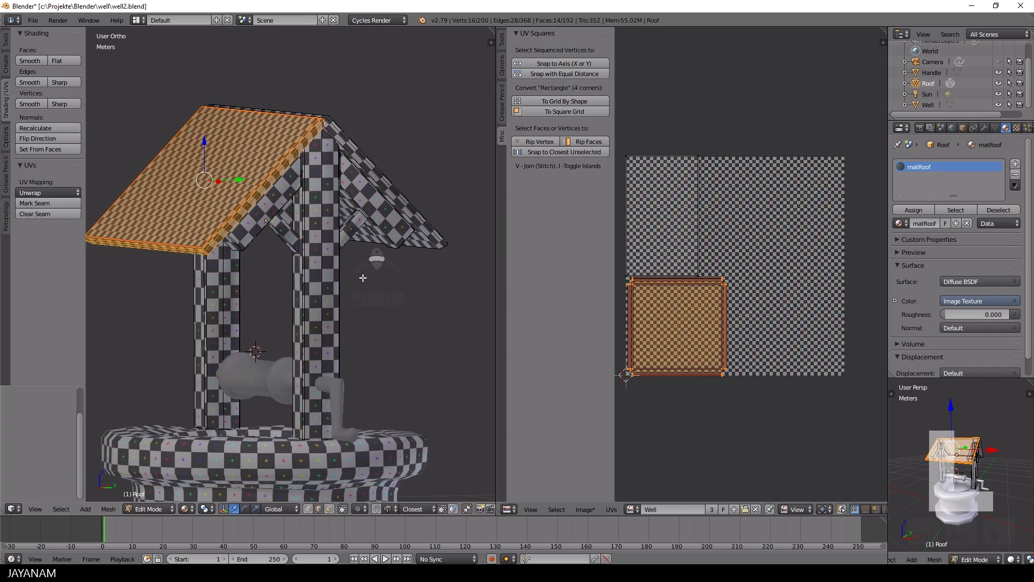
scroll(305, 291, "up", 1)
scroll(305, 292, "up", 1)
middle_click_drag(305, 292, 307, 253)
- Isolate the front post by selecting its linked geometry, inverting the selection and hiding the rest of the roof mesh
key("a")
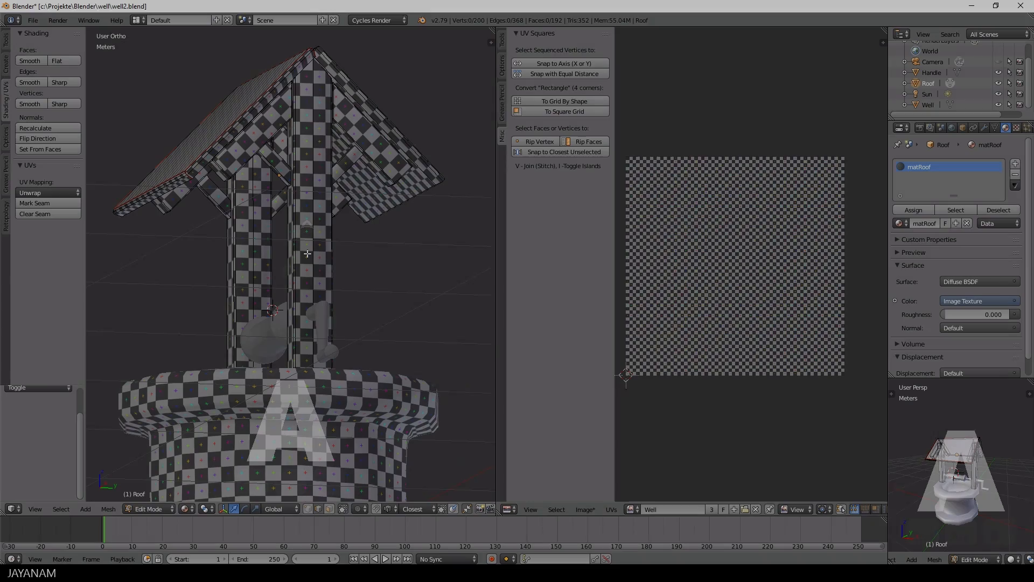
key("l")
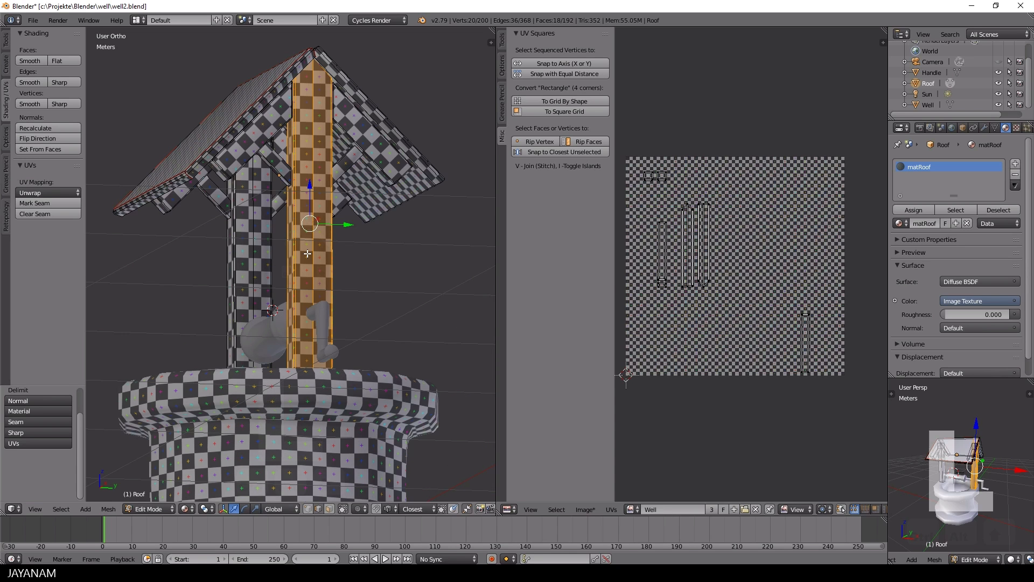
key("ctrl+i")
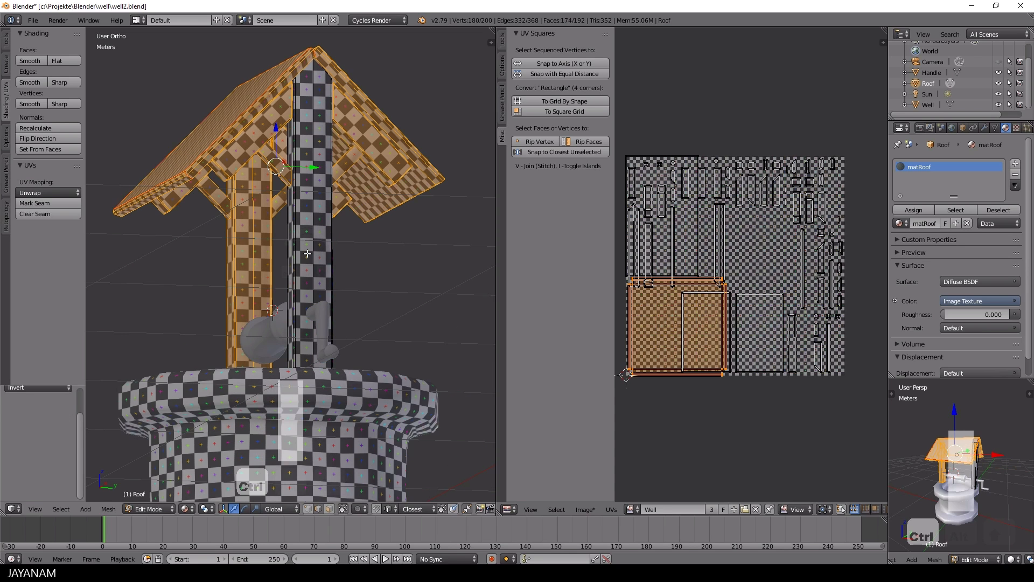
key("h")
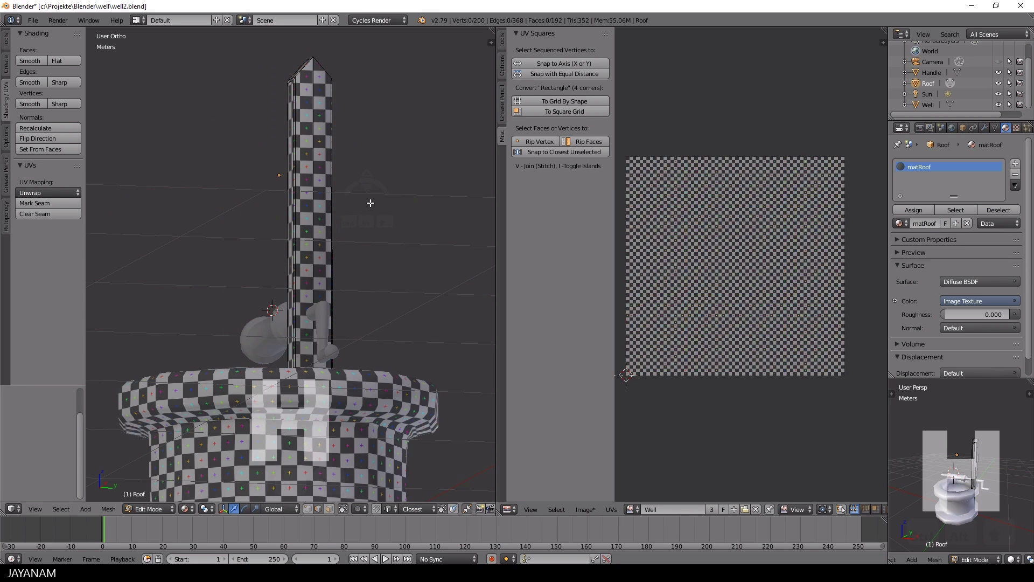
- Return to Object Mode and hide the Handle and Well objects
middle_click_drag(370, 203, 403, 242)
middle_click_drag(403, 242, 345, 73, "shift")
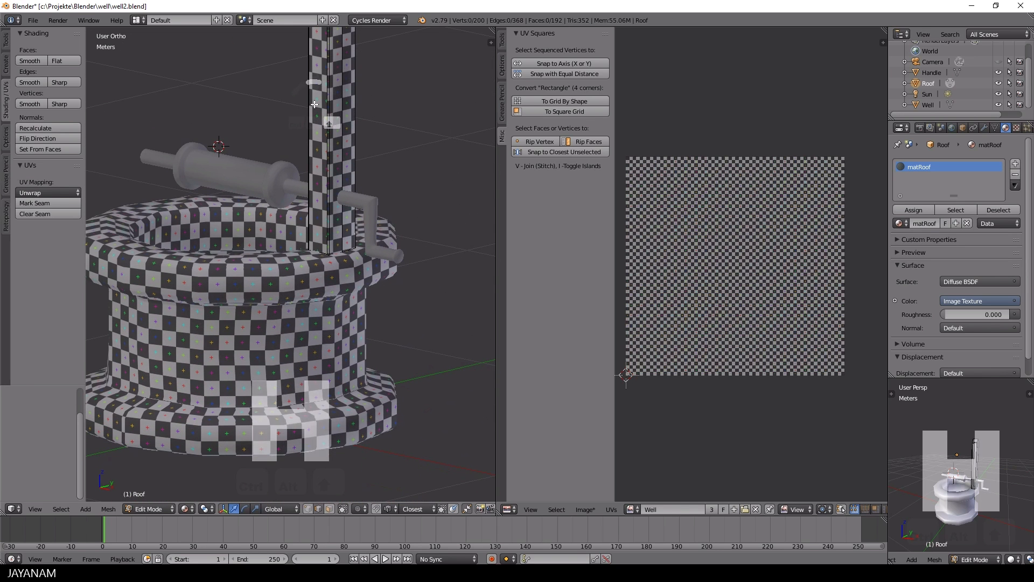
key("Tab")
left_click(154, 136)
right_click(248, 188)
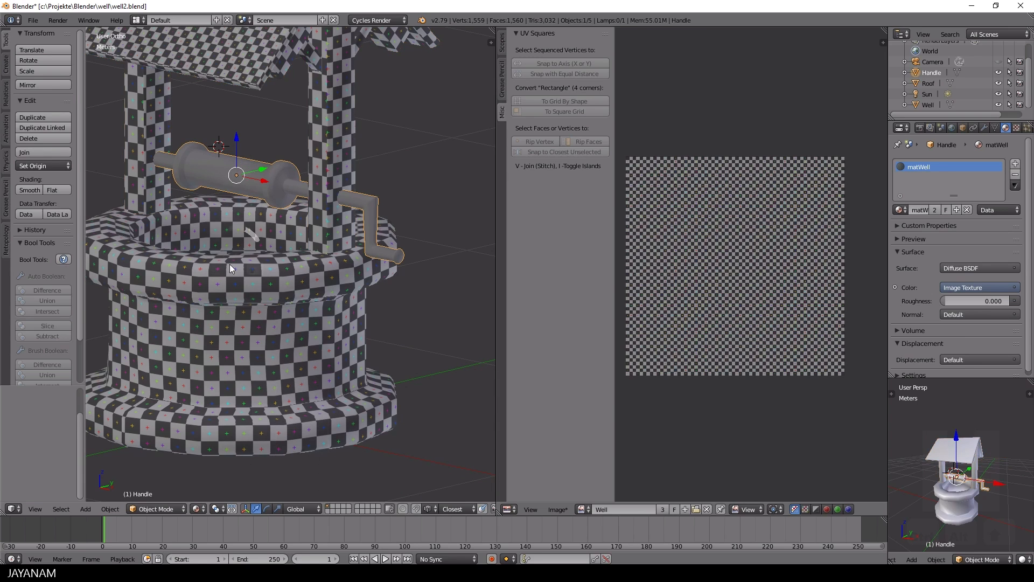
right_click(228, 276, "shift")
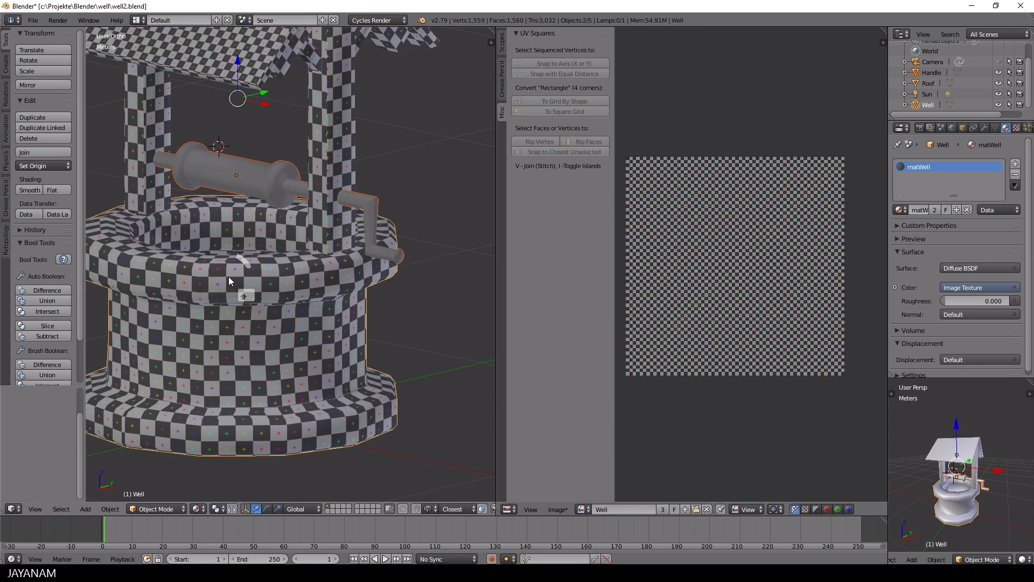
key("h")
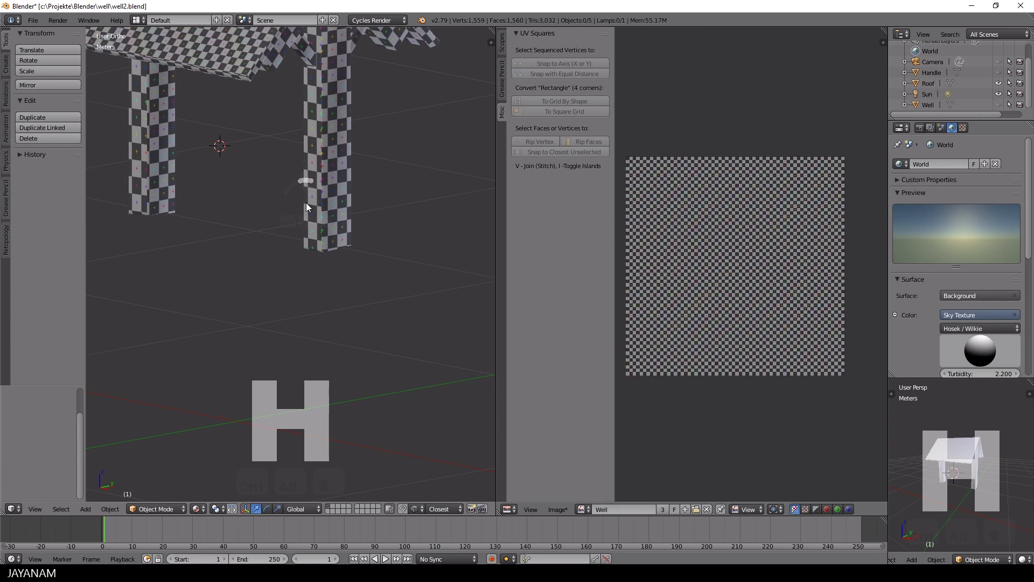
- Select the Roof object and put it back into Edit Mode
right_click(323, 193)
key("Tab")
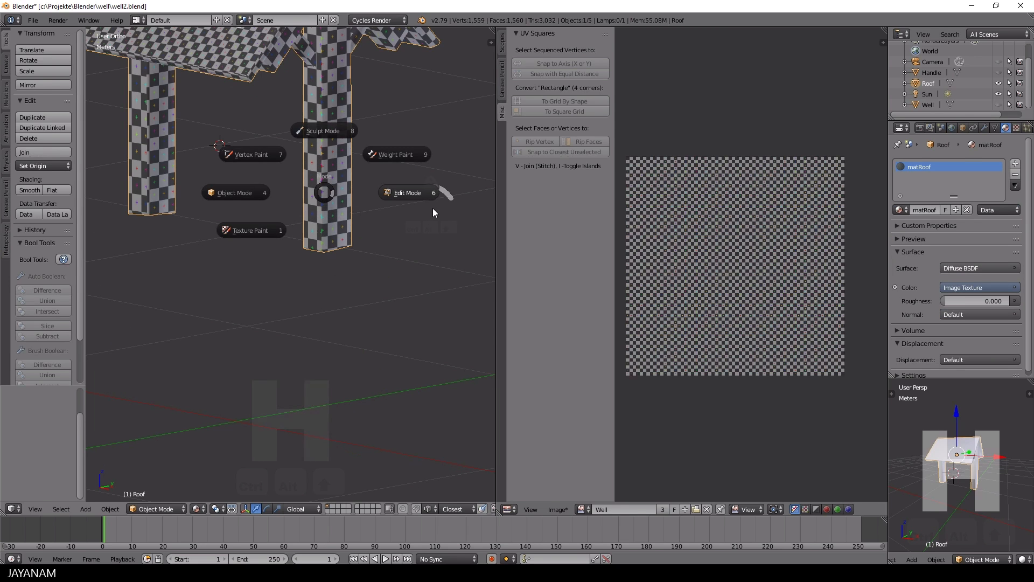
left_click(410, 193)
- Select edges around the isolated post's bottom end plus one vertical corner edge running up the post
middle_click_drag(424, 173, 254, 194, "shift")
scroll(369, 272, "down", 2)
scroll(376, 292, "up", 2)
scroll(239, 252, "up", 2)
middle_click_drag(238, 258, 391, 322, "shift")
middle_click_drag(390, 322, 352, 313)
scroll(352, 293, "up", 3)
scroll(351, 313, "up", 3)
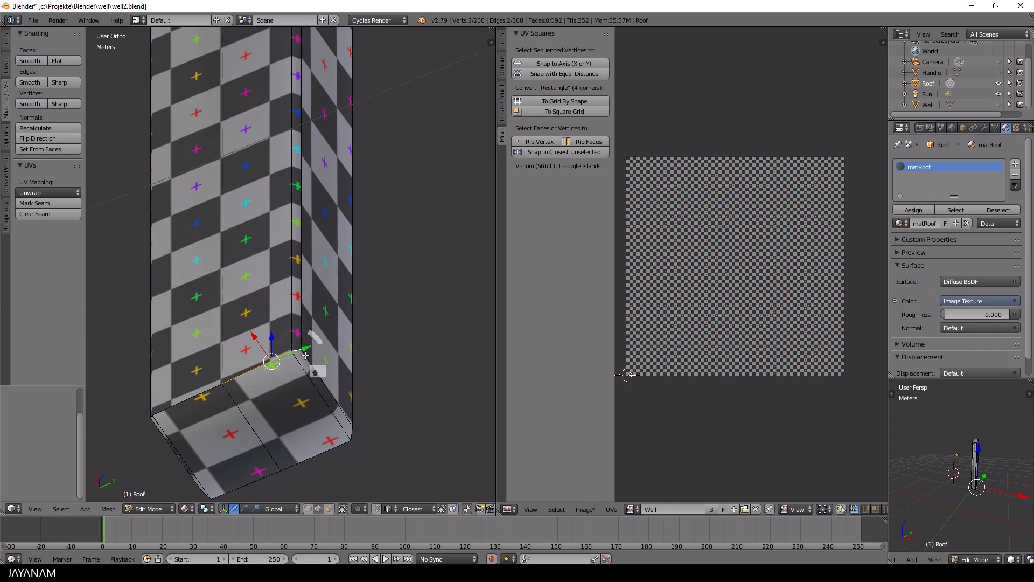
right_click(306, 356, "shift")
middle_click_drag(306, 345, 127, 315)
right_click(243, 287, "shift")
scroll(245, 288, "down", 2)
scroll(162, 339, "up", 1)
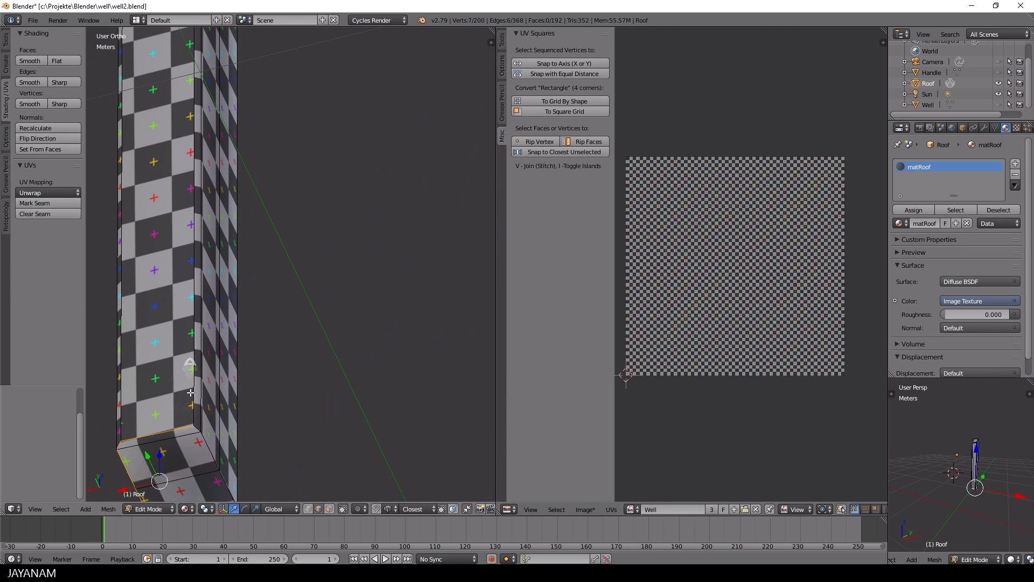
middle_click_drag(272, 394, 371, 436)
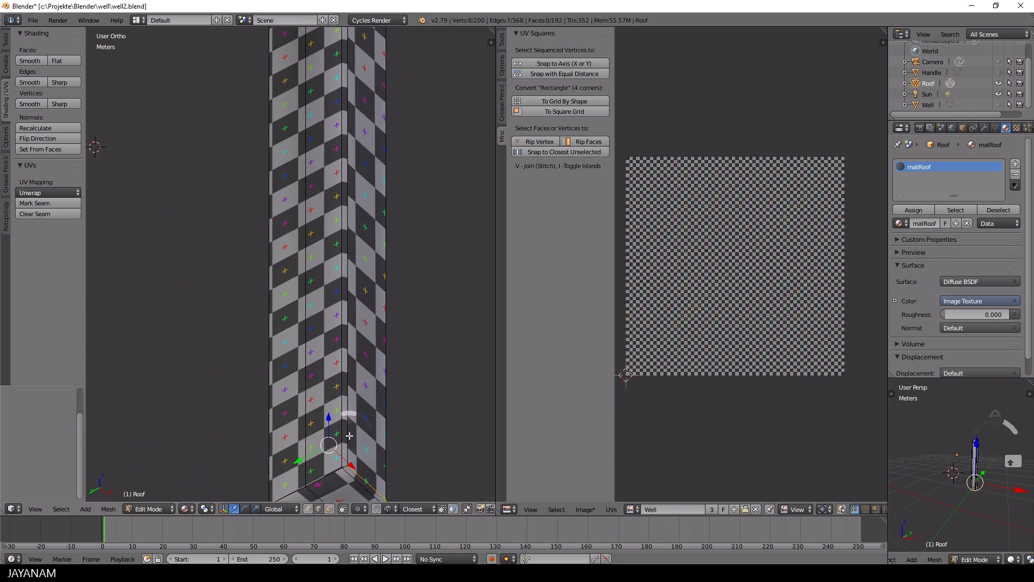
right_click(349, 435, "shift")
- Add the edges around the post's pointed top to the selection, mark them all as seams and unwrap the post
scroll(372, 409, "down", 4)
middle_click_drag(366, 172, 377, 245)
middle_click_drag(393, 170, 388, 299, "shift")
scroll(386, 237, "up", 5)
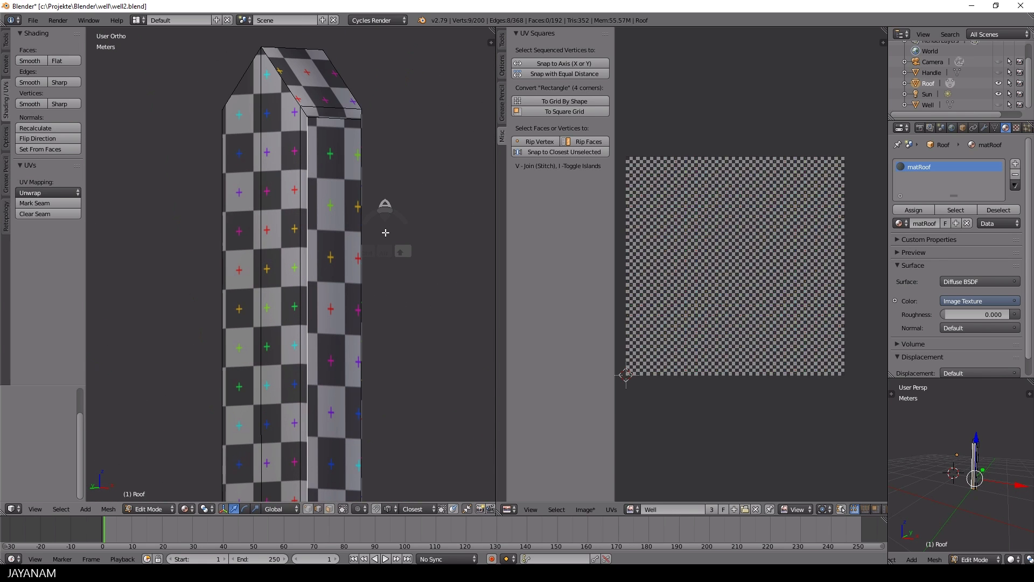
middle_click_drag(332, 121, 369, 152)
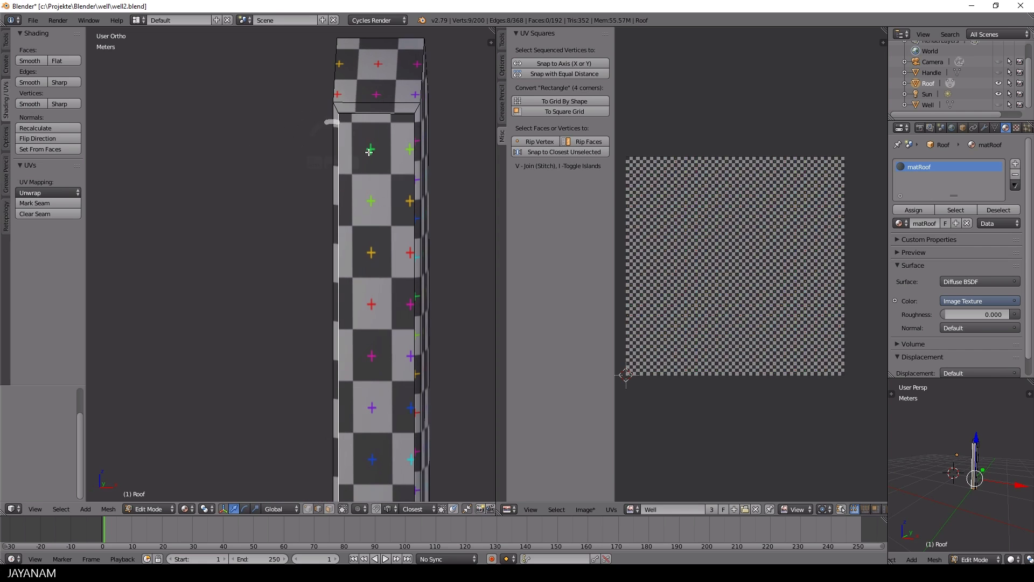
right_click(422, 68, "shift")
middle_click_drag(422, 67, 305, 120)
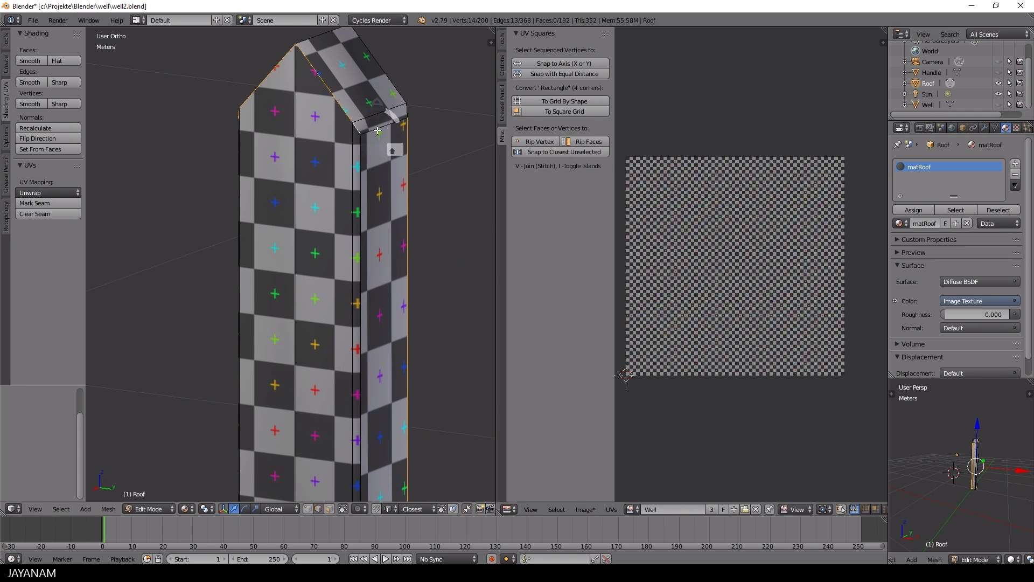
right_click(378, 130, "shift")
middle_click_drag(377, 130, 337, 141)
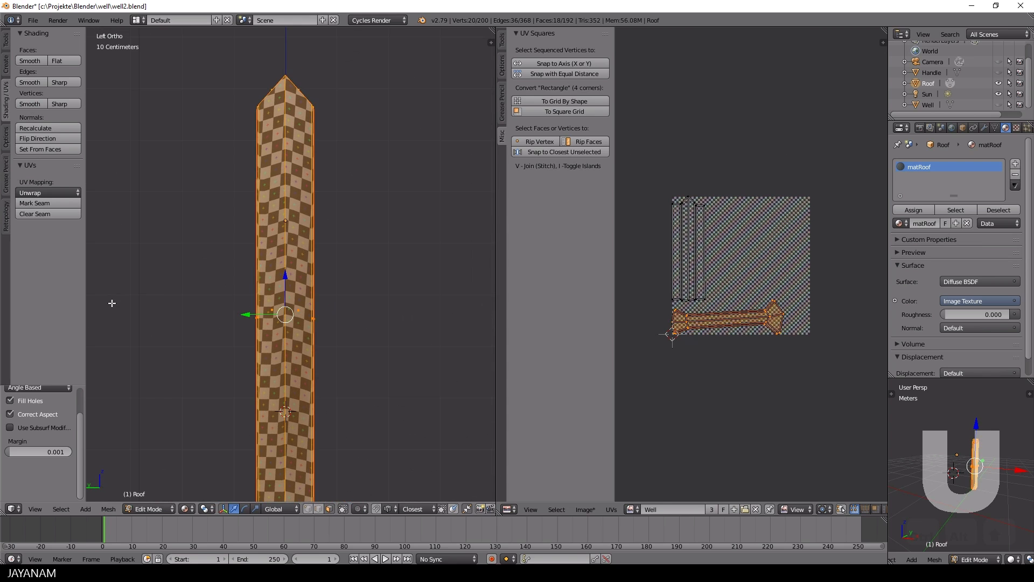
- Select the remaining unmarked edges around the post's bottom end and mark them as seams
middle_click_drag(148, 310, 462, 273)
key("ctrl+KP_3")
scroll(803, 348, "up", 2)
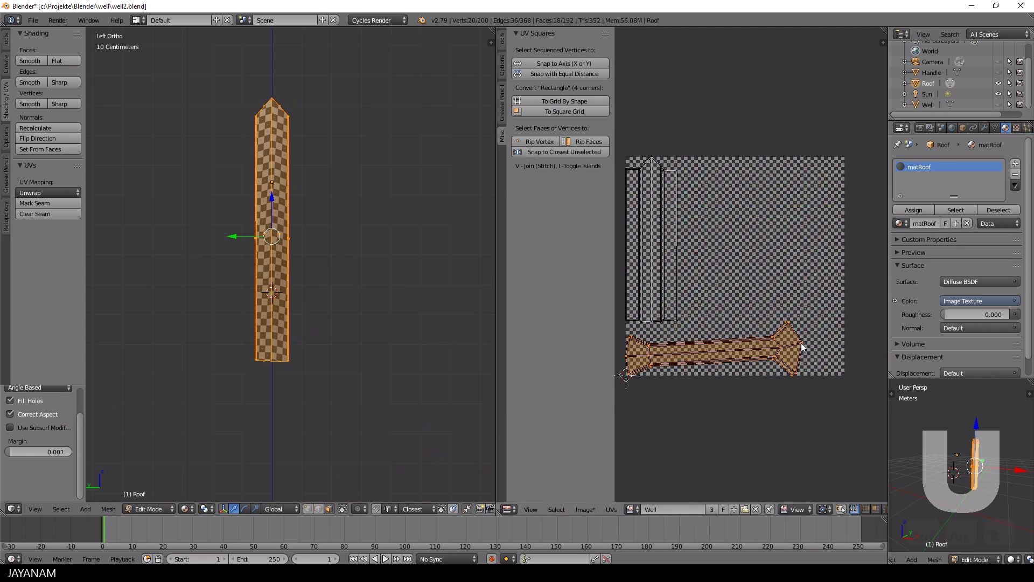
middle_click_drag(374, 252, 438, 206)
scroll(377, 318, "up", 4)
scroll(314, 305, "up", 4)
middle_click_drag(294, 364, 253, 364, "shift")
right_click(176, 420)
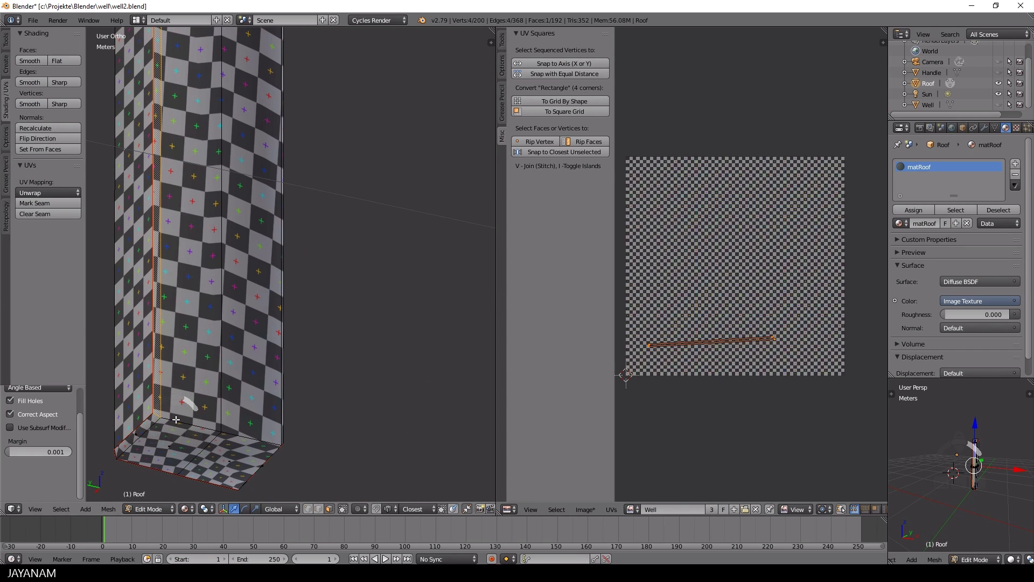
right_click(159, 416)
right_click(190, 425, "shift")
right_click(236, 434, "shift")
middle_click_drag(303, 431, 220, 458)
left_click(54, 205)
- Select the whole isolated post and unwrap it
scroll(319, 319, "down", 4)
middle_click_drag(319, 318, 280, 302)
key("ctrl+KP_3")
key("a")
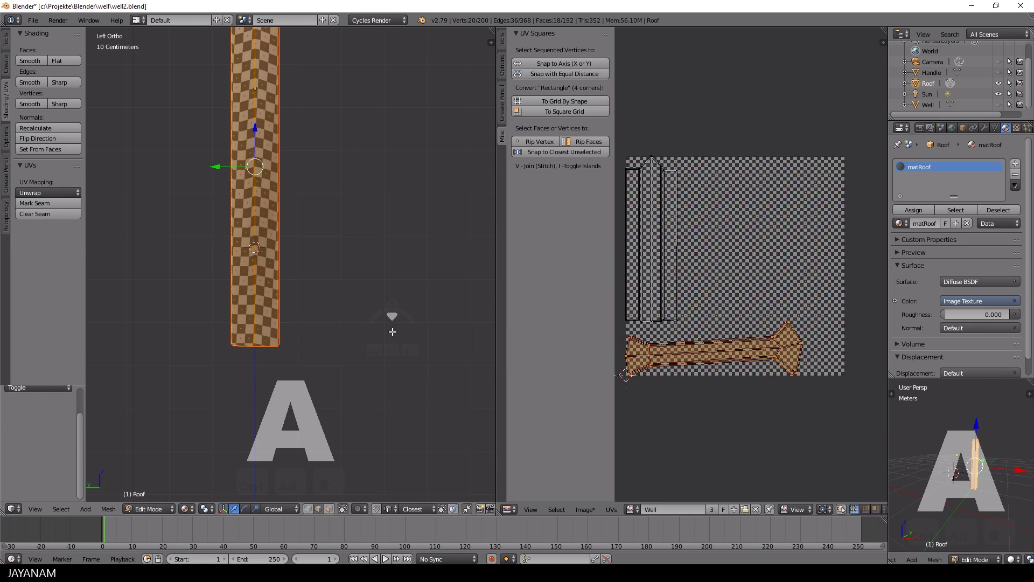
key("u")
left_click(413, 319)
- Select the edges around the base of the post's pointed top and mark them as seams
scroll(412, 318, "down", 2)
middle_click_drag(412, 319, 134, 203)
scroll(465, 257, "up", 5)
middle_click_drag(331, 118, 303, 265, "shift")
middle_click_drag(303, 266, 396, 262)
scroll(396, 262, "up", 3)
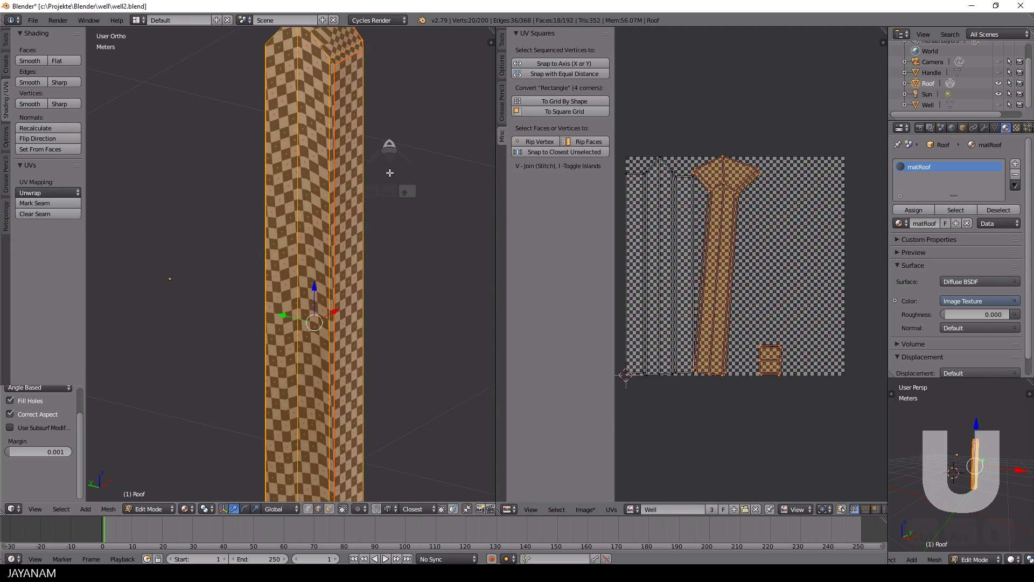
middle_click_drag(400, 163, 359, 264, "shift")
middle_click_drag(358, 264, 423, 279)
scroll(423, 279, "up", 2)
right_click(315, 102)
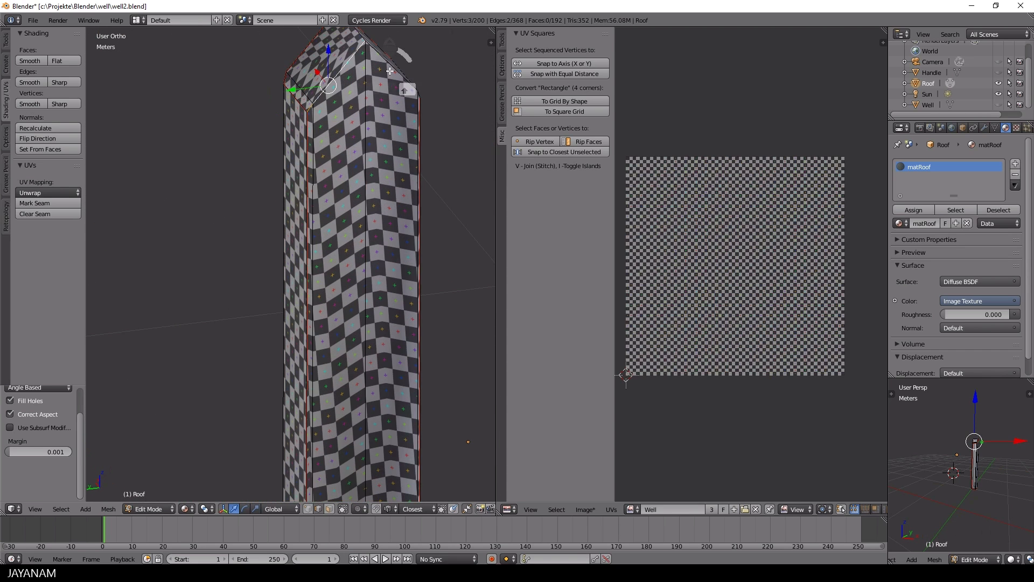
right_click(390, 71, "shift")
middle_click_drag(430, 83, 307, 107)
right_click(249, 81, "shift")
middle_click_drag(303, 157, 395, 154)
- Unwrap the whole post again with the seams around its pointed top
key("a")
key("a")
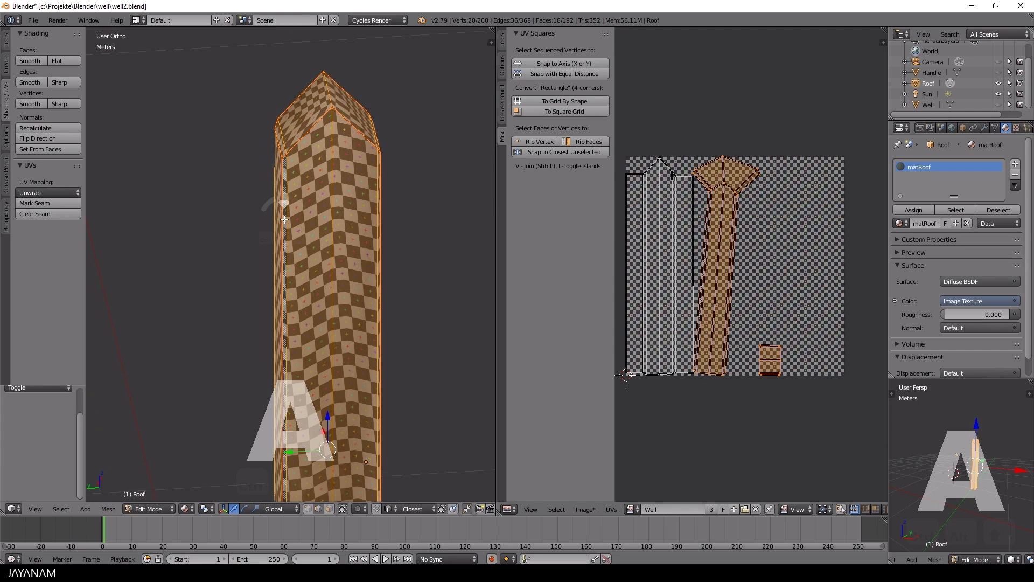
key("u")
left_click(397, 232)
middle_click_drag(397, 231, 379, 275)
middle_click_drag(321, 383, 362, 318)
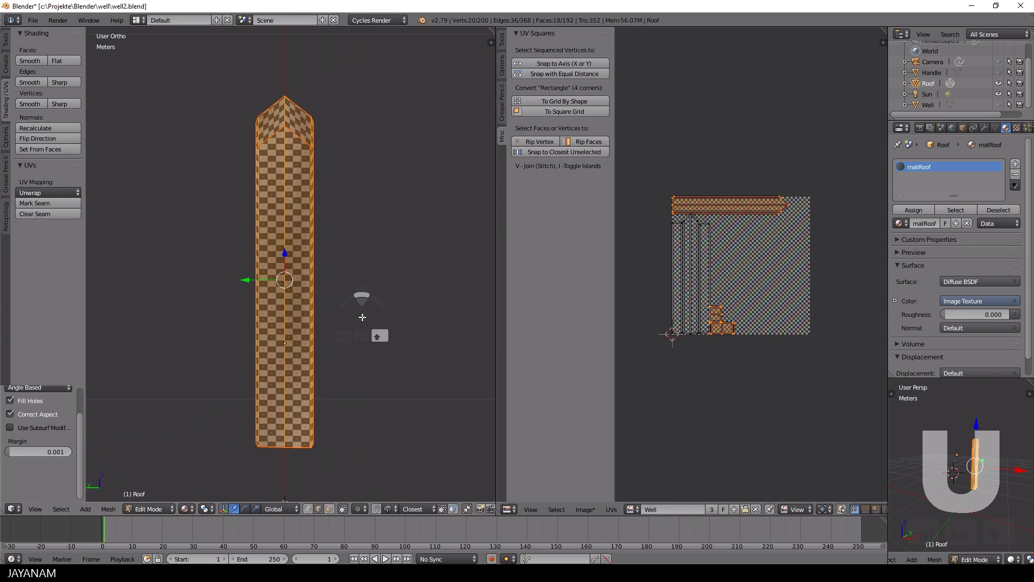
- Select all of the post's UVs and copy them from the UVMap layer
key("a")
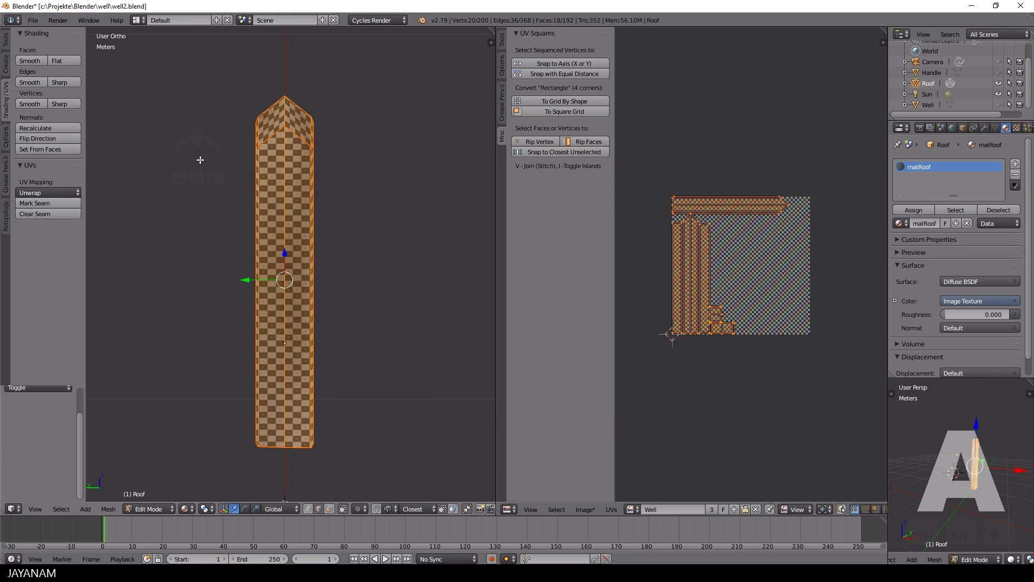
key("u")
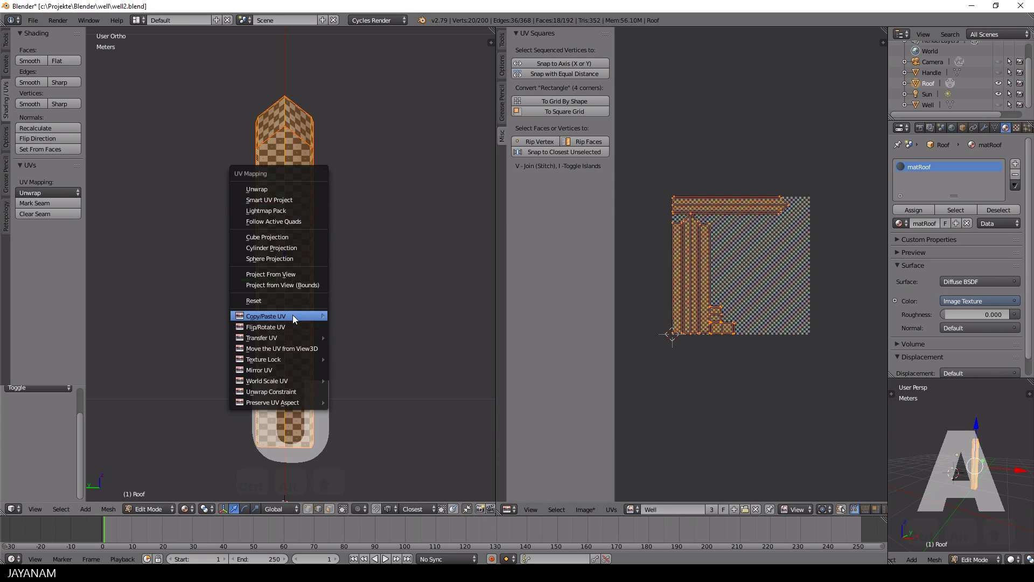
mouse_move(290, 315)
mouse_move(357, 315)
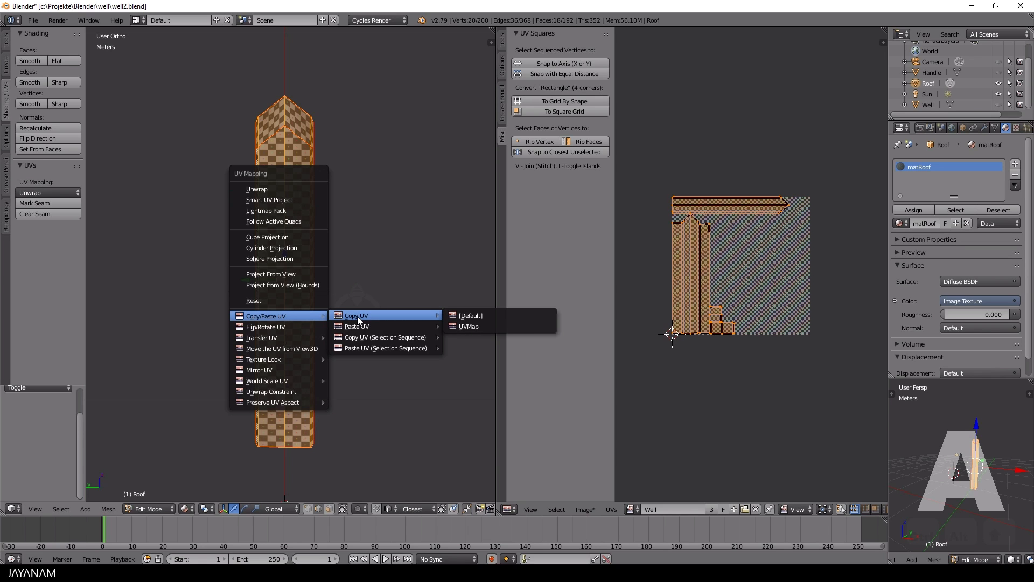
left_click(490, 326)
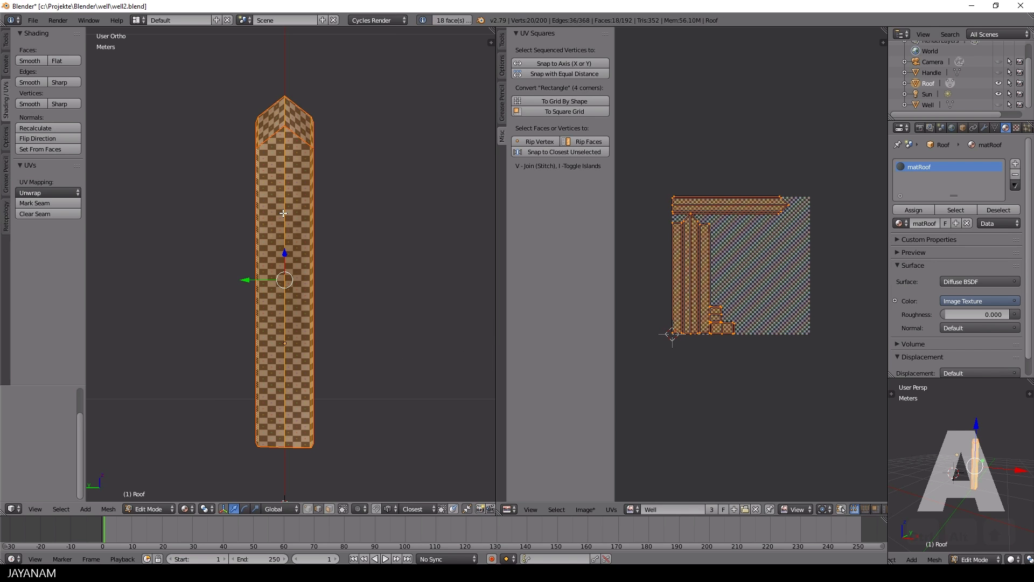
- Unhide all the roof parts and select only the other post
key("alt+h")
scroll(283, 213, "down", 4)
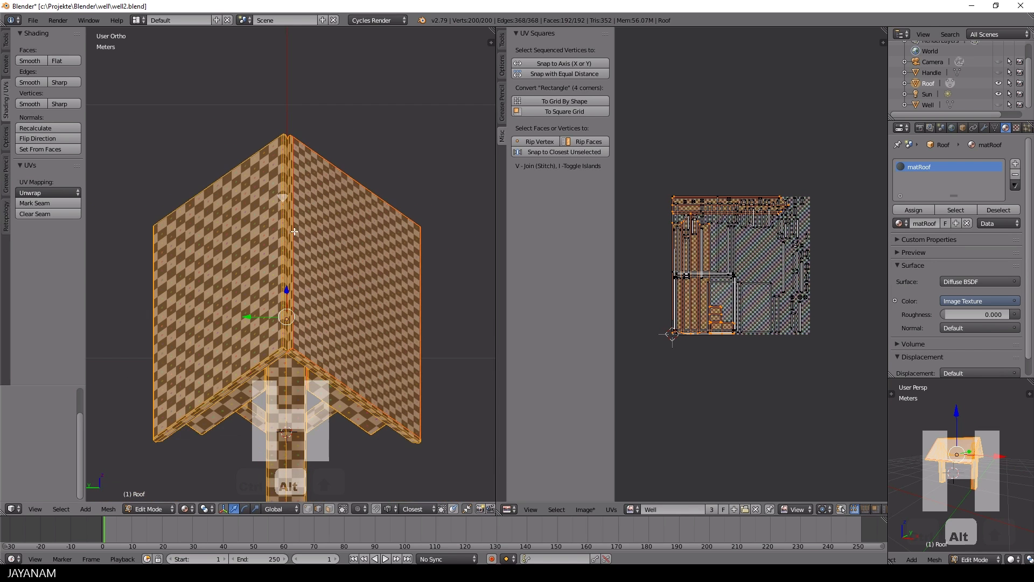
middle_click_drag(283, 212, 375, 334)
key("a")
key("l")
- Paste the copied UVs onto the second post's UVMap layer
key("ctrl+KP_3")
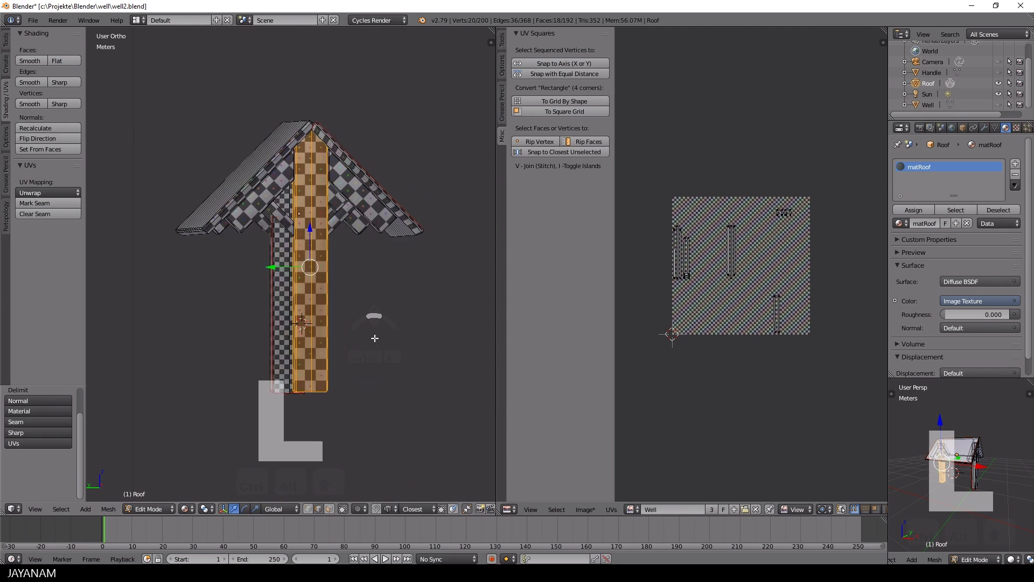
key("u")
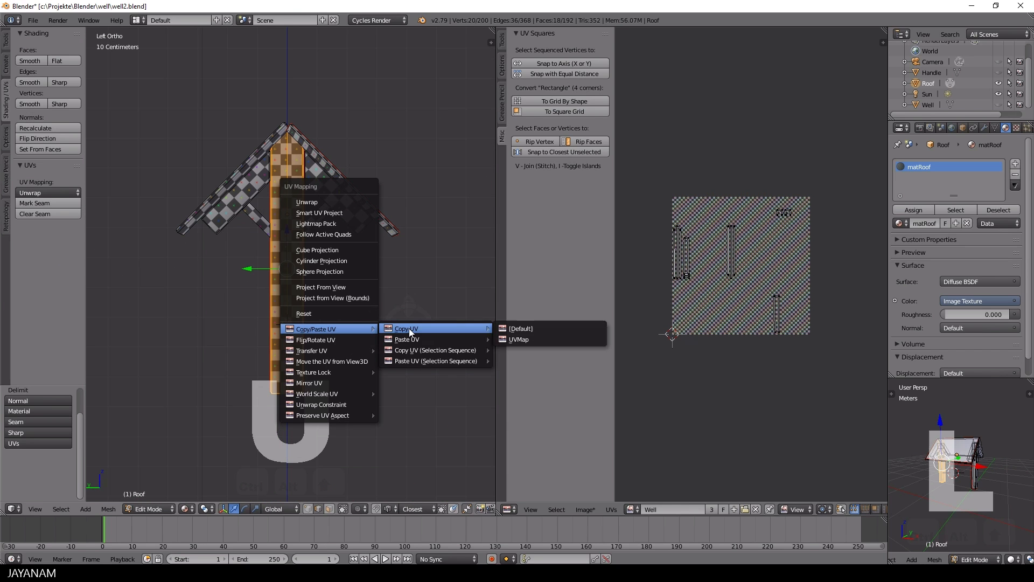
mouse_move(414, 340)
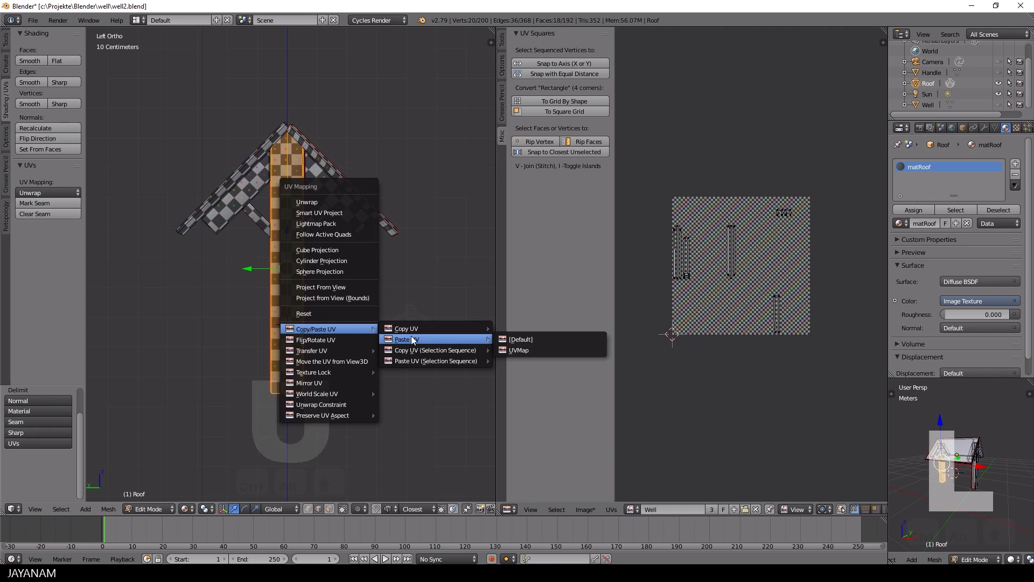
left_click(515, 350)
middle_click_drag(355, 350, 364, 364)
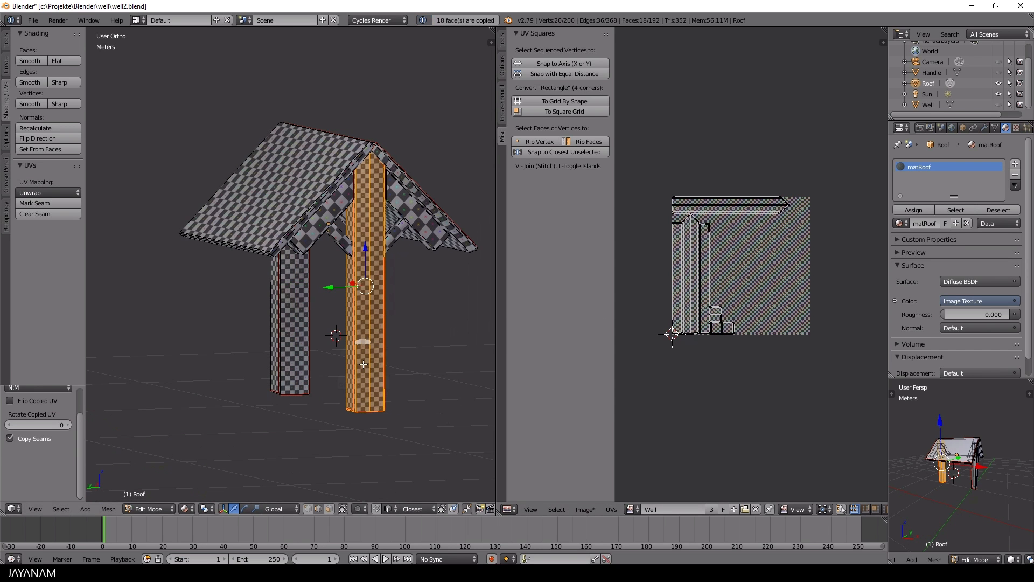
- Open the user preferences, expand the Magic UV add-on's details and open its documentation
left_click(33, 20)
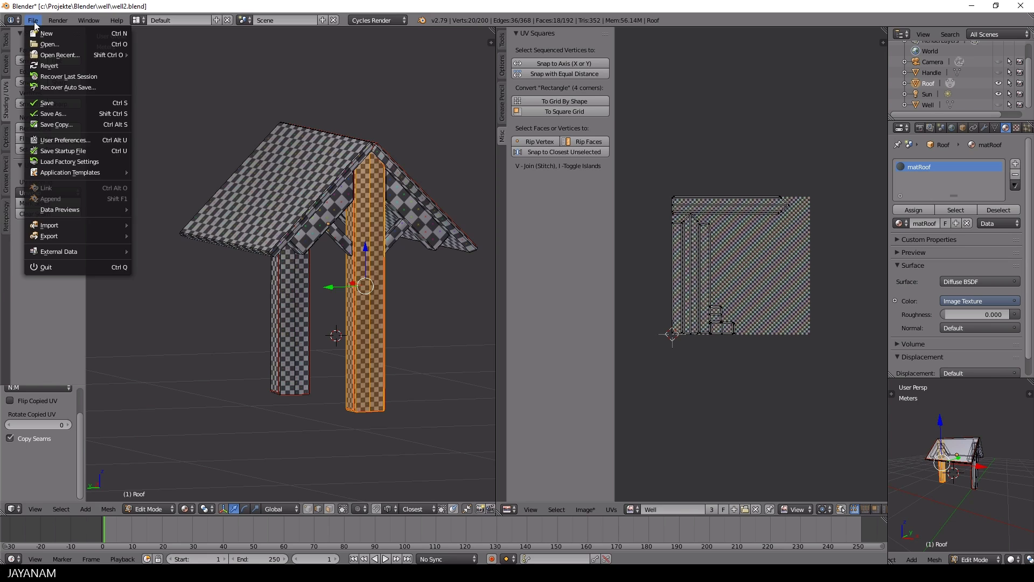
left_click(79, 135)
left_click(44, 54)
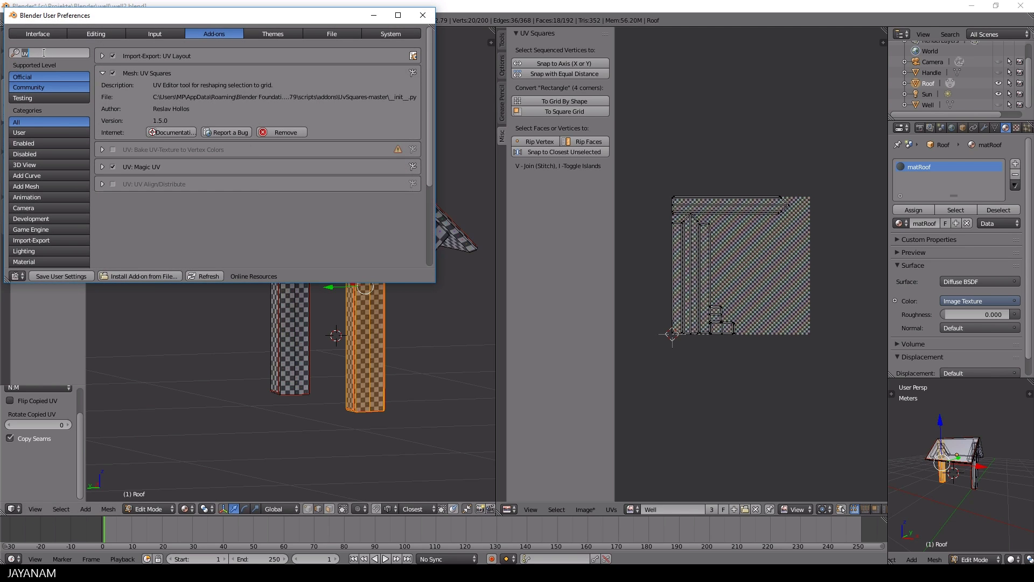
left_click(102, 167)
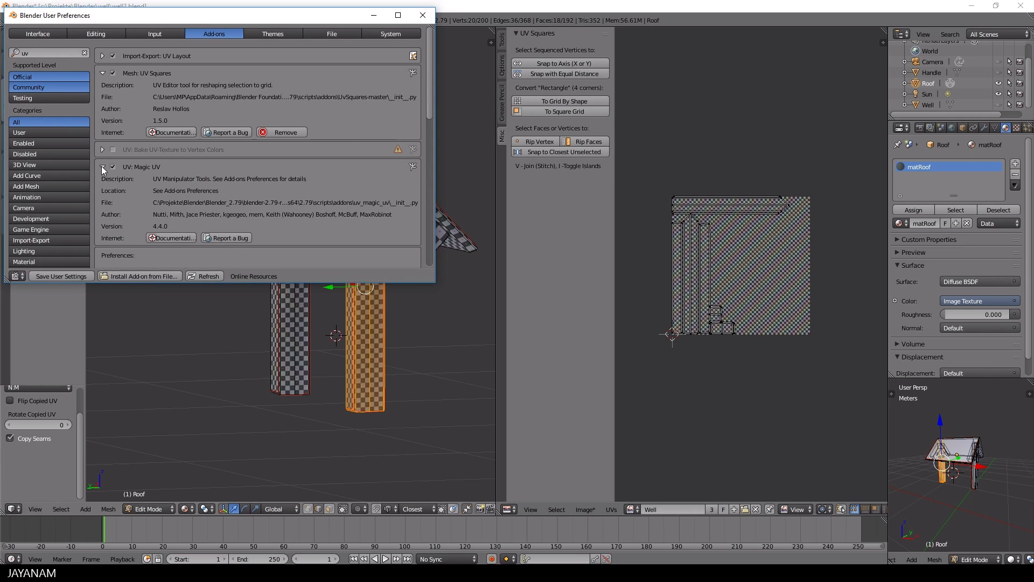
left_click(171, 239)
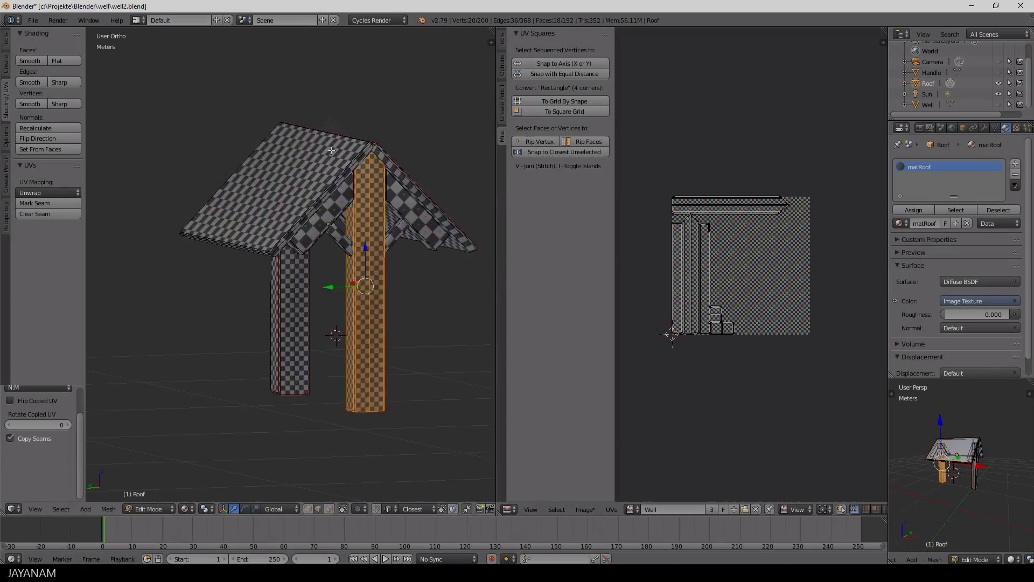
- Select only one of the finished roof panels and copy its UVs
middle_click_drag(302, 227, 263, 182)
key("a")
key("l")
scroll(286, 208, "up", 2)
key("l")
left_click(316, 510)
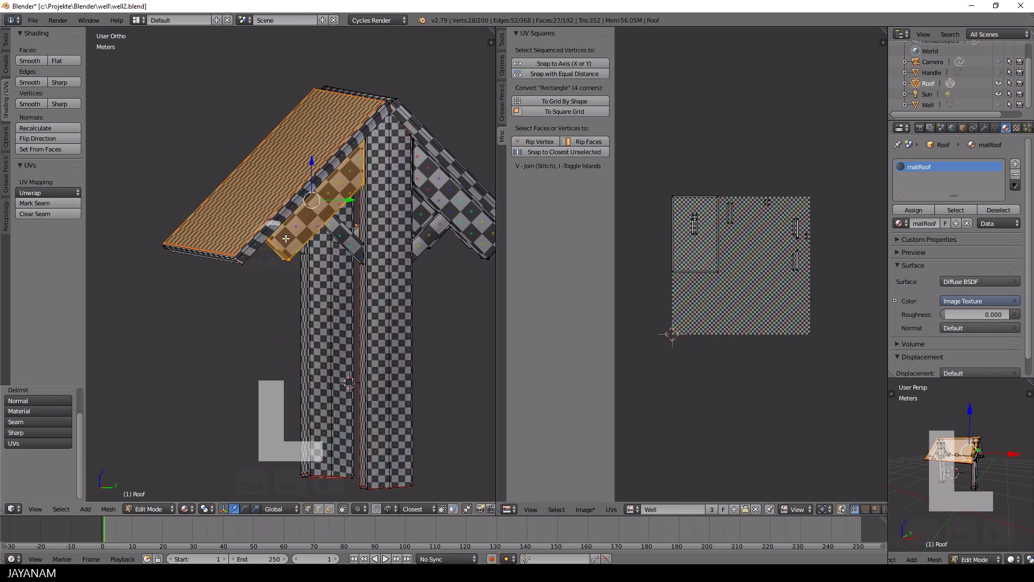
middle_click_drag(286, 239, 318, 213)
key("l")
key("shift+l")
middle_click_drag(383, 210, 355, 281)
key("u")
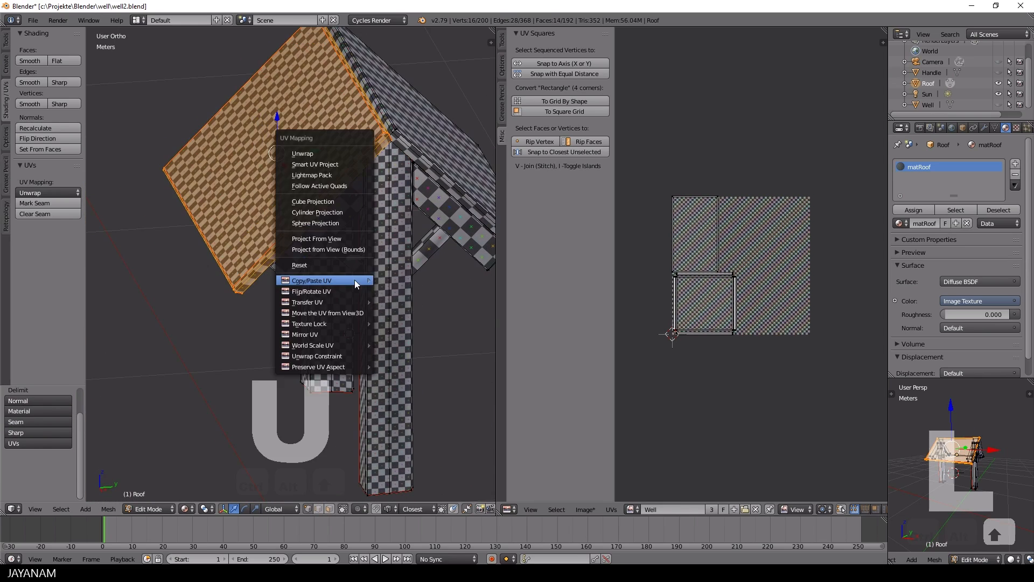
- Select the opposite roof panel and paste the copied UVs onto it
middle_click_drag(457, 288, 415, 243)
key("a")
key("l")
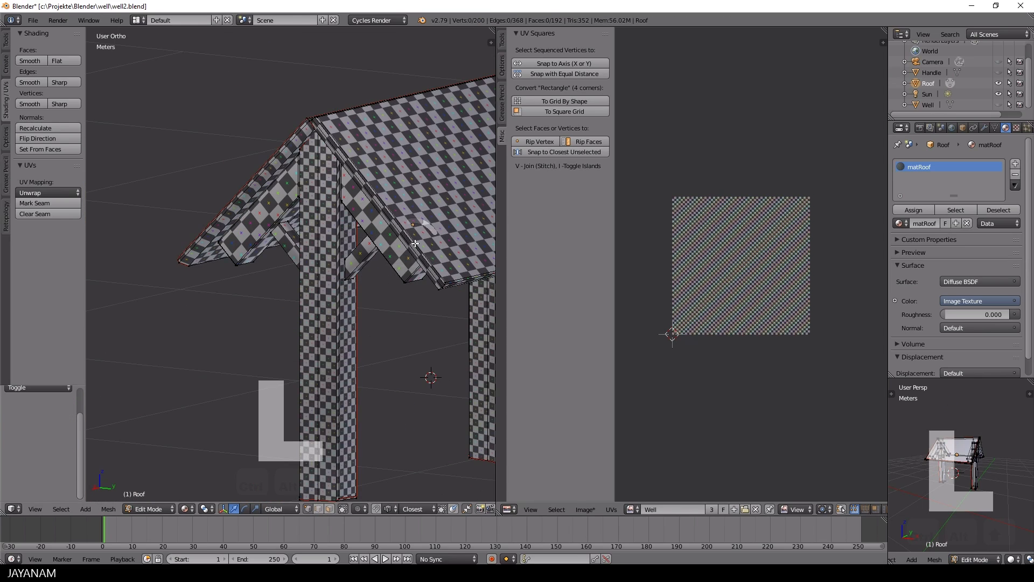
left_click(329, 509)
key("l")
scroll(390, 269, "down", 2)
key("u")
mouse_move(386, 283)
mouse_move(442, 294)
left_click(550, 295)
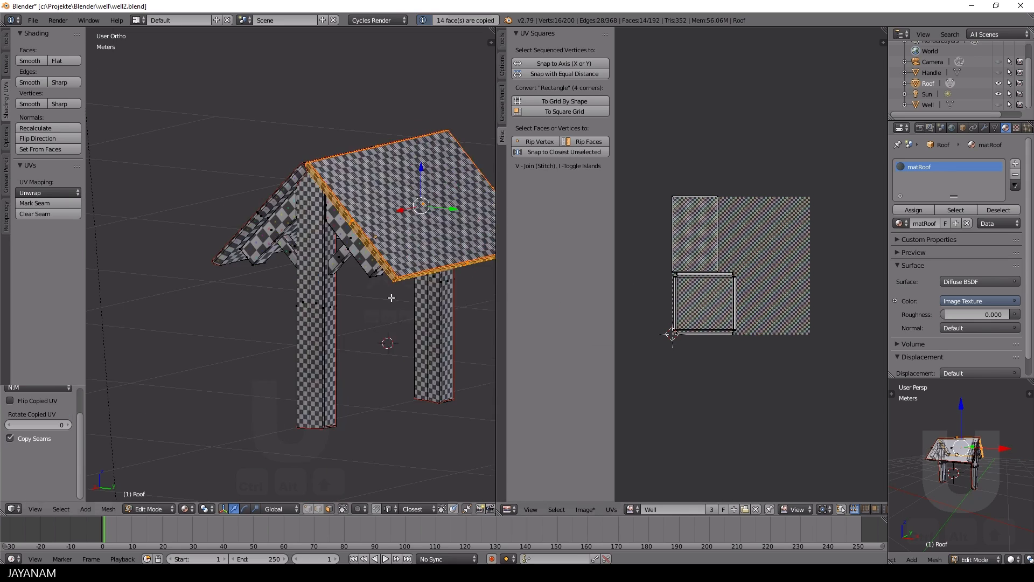
- Isolate one of the slanted boards beneath the roof by hiding all the other parts
middle_click_drag(390, 296, 340, 220)
scroll(312, 253, "up", 1)
scroll(341, 236, "down", 2)
scroll(341, 220, "up", 2)
key("a")
key("l")
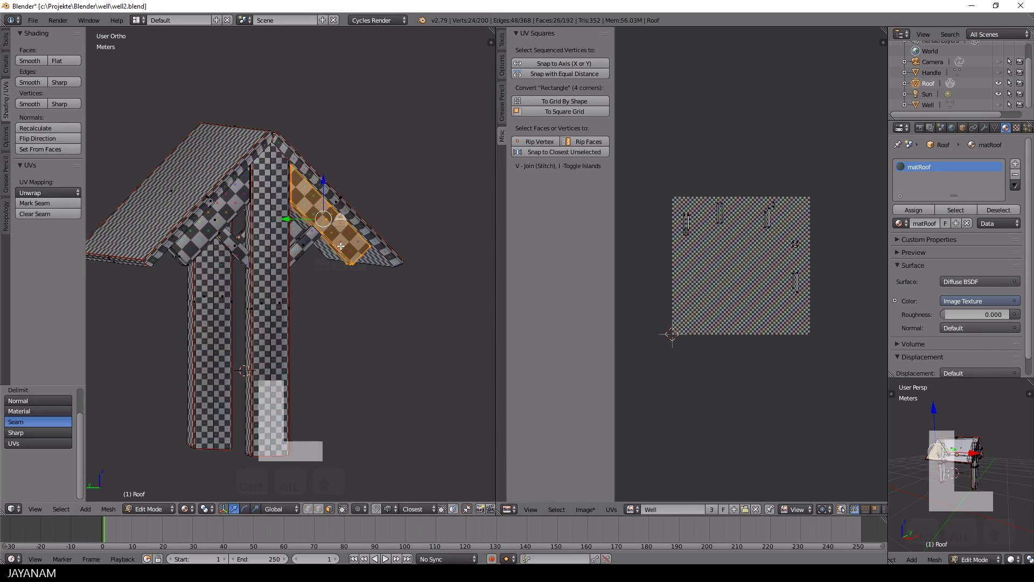
key("ctrl+i")
key("h")
- Select edge loops along the isolated board and around its ends, and mark them as seams
middle_click_drag(331, 257, 370, 210)
scroll(323, 280, "up", 4)
right_click(346, 273, "alt")
scroll(358, 173, "up", 4)
scroll(357, 175, "down", 2)
right_click(365, 264, "alt+shift")
right_click(237, 226, "alt+shift")
scroll(370, 210, "down", 5)
scroll(355, 162, "up", 4)
middle_click_drag(326, 49, 324, 162, "shift")
scroll(210, 223, "up", 2)
right_click(201, 219, "alt+shift")
scroll(332, 154, "up", 3)
scroll(333, 154, "down", 6)
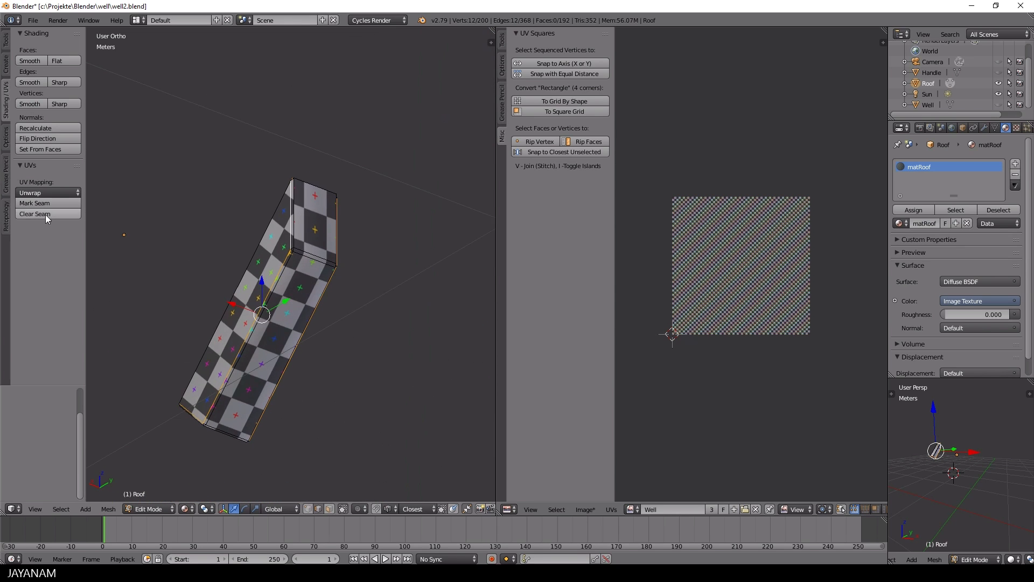
- Unwrap the whole board and copy its UVs
key("a")
key("u")
left_click(351, 198)
middle_click_drag(345, 202, 258, 410)
key("u")
mouse_move(337, 454)
mouse_move(420, 453)
left_click(526, 453)
- Unhide all the parts and paste the copied UVs onto the matching board on the post's other side
key("alt+h")
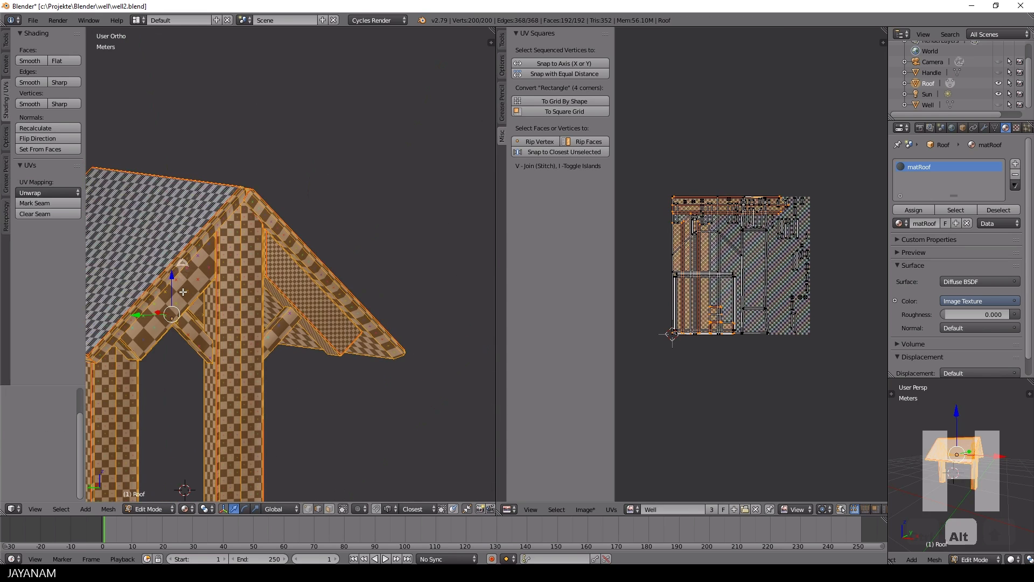
key("a")
key("l")
key("u")
mouse_move(185, 296)
mouse_move(248, 305)
left_click(348, 318)
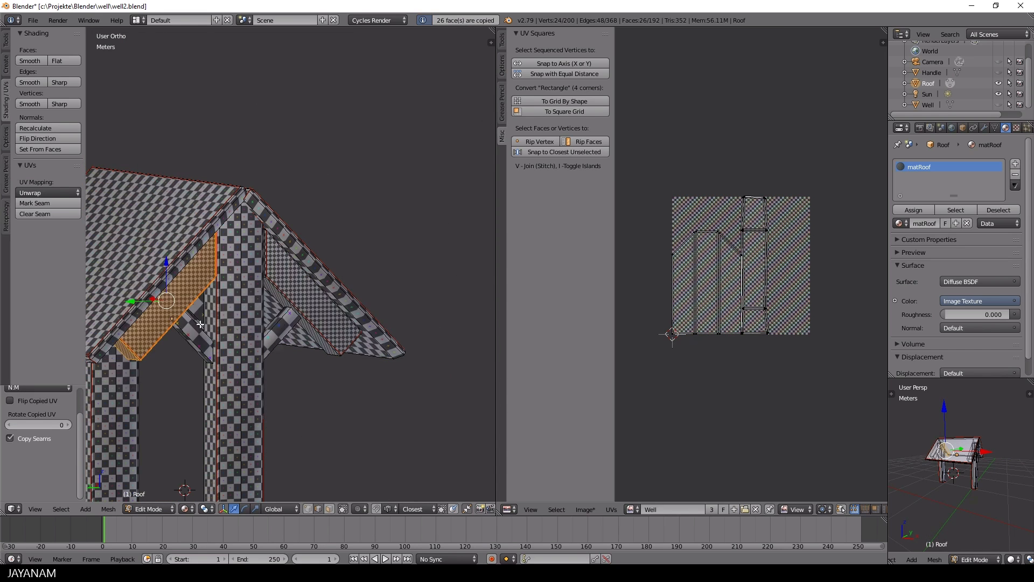
- Paste the copied UVs onto each of the two matching boards at the roof's other end
middle_click_drag(348, 317, 305, 269)
key("a")
key("l")
key("u")
mouse_move(275, 272)
mouse_move(375, 306)
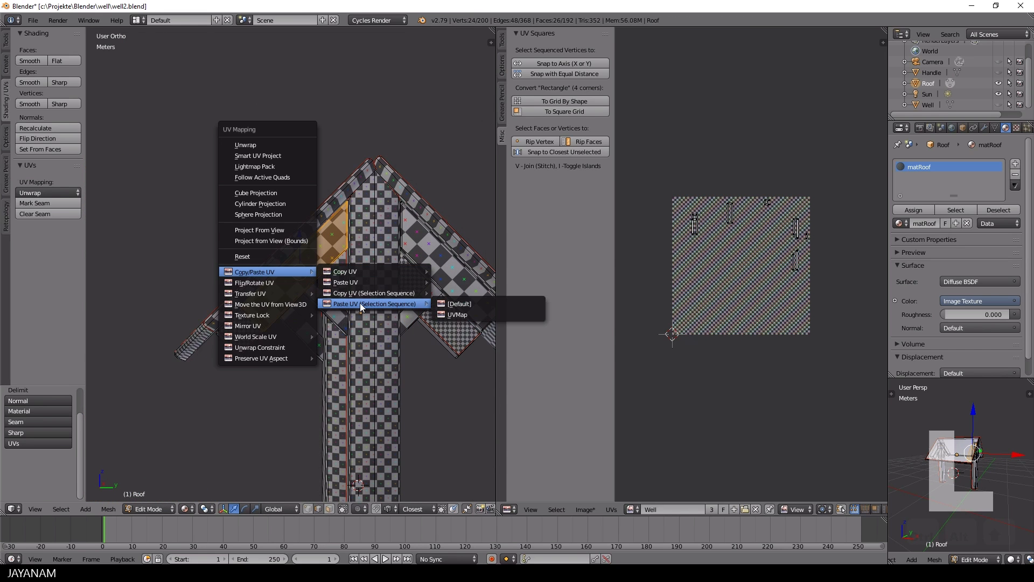
left_click(448, 284)
key("a")
key("l")
key("u")
mouse_move(491, 291)
left_click(601, 291)
- Isolate one of the short diagonal braces beside the post by hiding all the other parts
scroll(428, 313, "down", 4)
middle_click_drag(458, 291, 336, 283)
scroll(427, 314, "up", 5)
key("a")
key("l")
key("ctrl+i")
key("h")
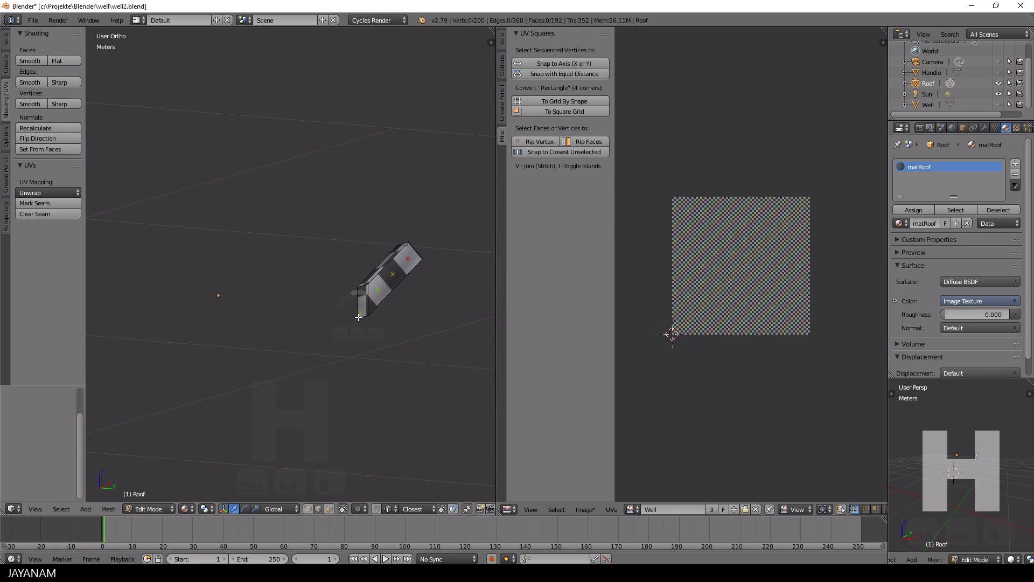
- Select edges around the isolated brace's ends and mark them as seams
right_click(359, 318)
key("KP_Decimal")
scroll(369, 259, "up", 4)
right_click(261, 286, "shift")
middle_click_drag(261, 286, 323, 259)
right_click(258, 116, "shift")
right_click(342, 115, "shift")
middle_click_drag(342, 116, 129, 224)
right_click(235, 169, "shift")
- Unwrap the whole brace and copy its UVs
key("a")
key("a")
key("u")
left_click(323, 127)
key("u")
left_click(474, 386)
- Unhide all the parts and paste the copied UVs onto the brace on the same post's other side
scroll(410, 307, "down", 2)
key("alt+h")
scroll(328, 331, "up", 3)
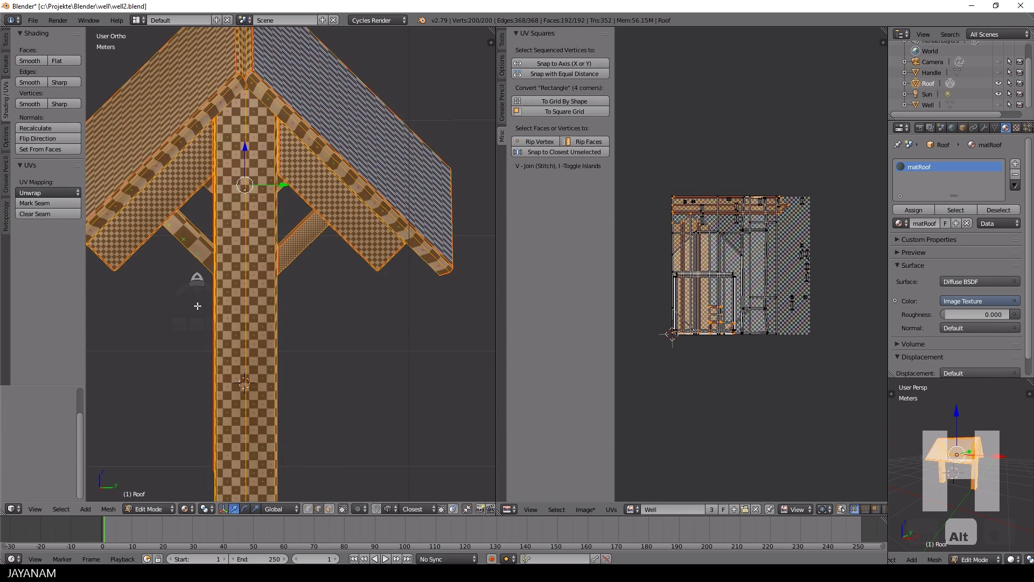
key("l")
key("u")
mouse_move(162, 247)
mouse_move(253, 257)
left_click(369, 271)
- Paste the copied UVs from the UVMap layer onto each of the two matching diagonal braces on the roof's other post
middle_click_drag(370, 270, 215, 253)
key("a")
key("l")
key("u")
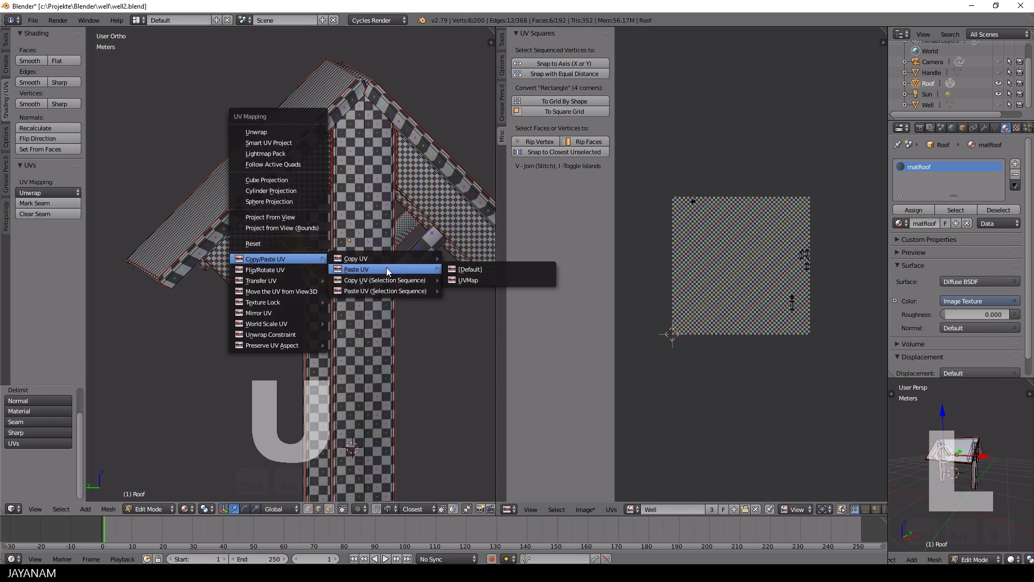
left_click(468, 280)
key("l")
key("u")
left_click(571, 278)
- Select the whole roof mesh and unwrap it along its marked seams
scroll(386, 311, "down", 3)
key("a")
key("u")
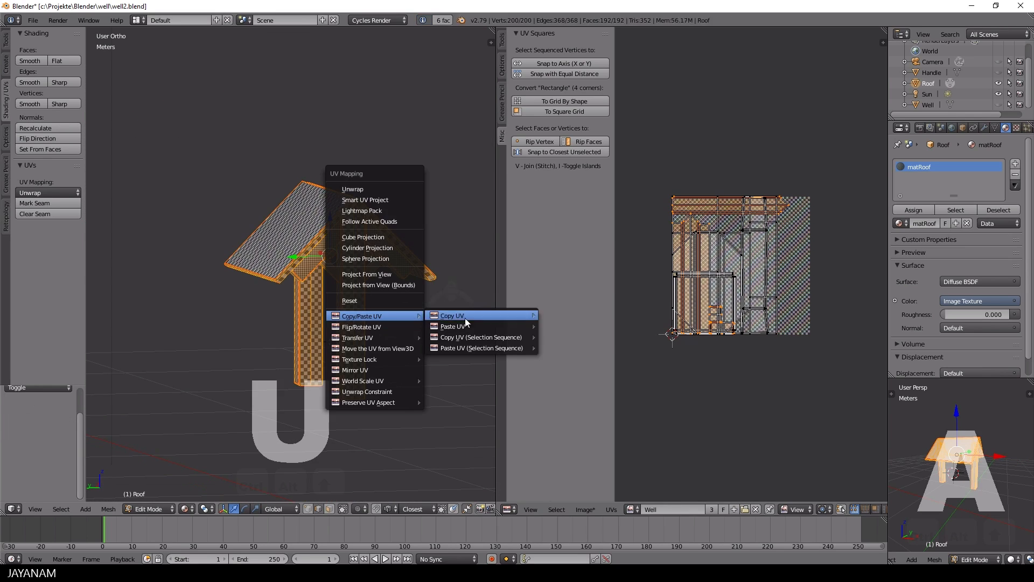
left_click(378, 190)
middle_click_drag(378, 191, 323, 216)
scroll(773, 259, "up", 3)
scroll(773, 259, "down", 1)
- Straighten the two distorted roof panel UV islands into rectangular grids with UV Squares' To Grid By Shape
key("a")
key("l")
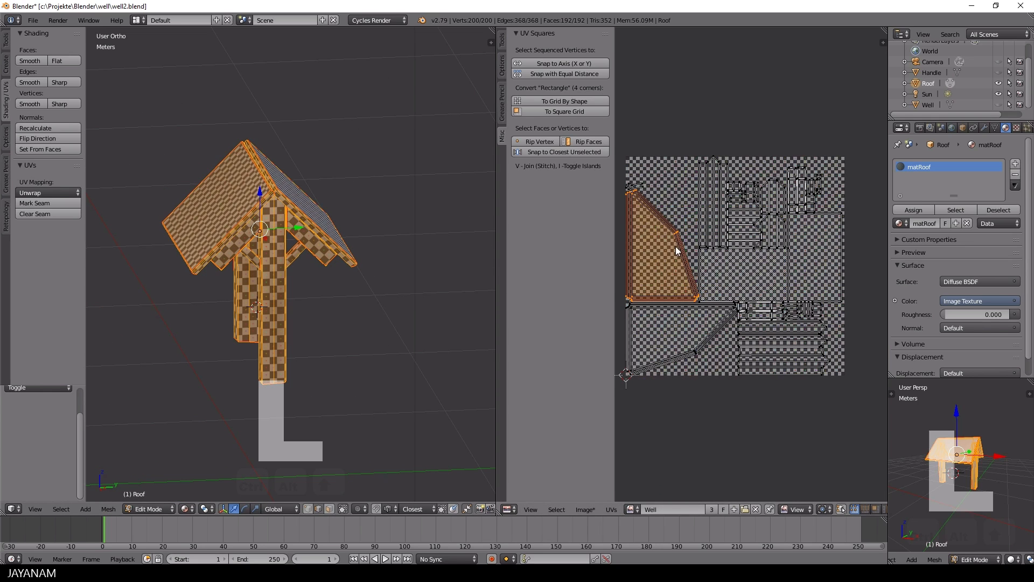
key("l")
left_click(564, 101)
- Select all of the roof's UV islands and pack them with a margin of 0.06
scroll(757, 266, "up", 1)
scroll(786, 264, "down", 1)
middle_click_drag(340, 242, 364, 242)
middle_click_drag(361, 292, 396, 342)
key("a")
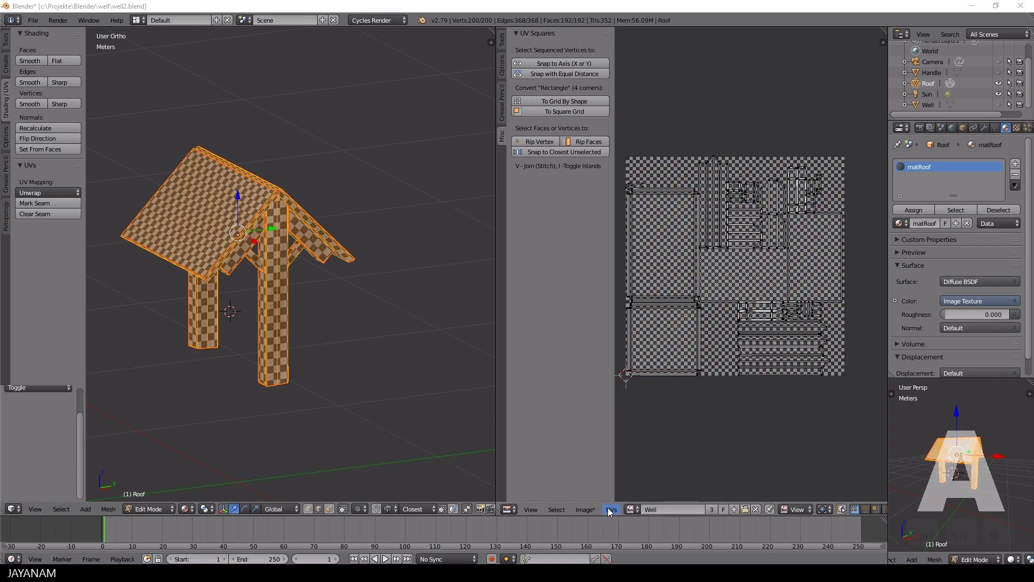
left_click(611, 510)
left_click(641, 227)
left_click(69, 402)
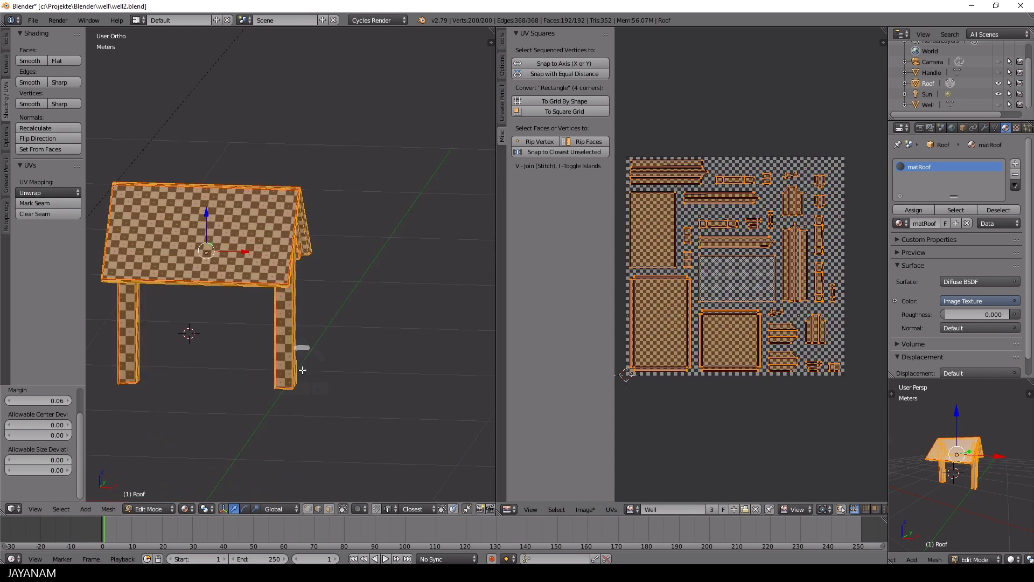
- Return the roof to Object Mode, save the file and unhide the other objects
key("a")
key("Tab")
key("ctrl+s")
key("alt+h")
- Select the handle object and give it its own new material named matHandle
middle_click_drag(338, 346, 377, 345)
right_click(244, 334)
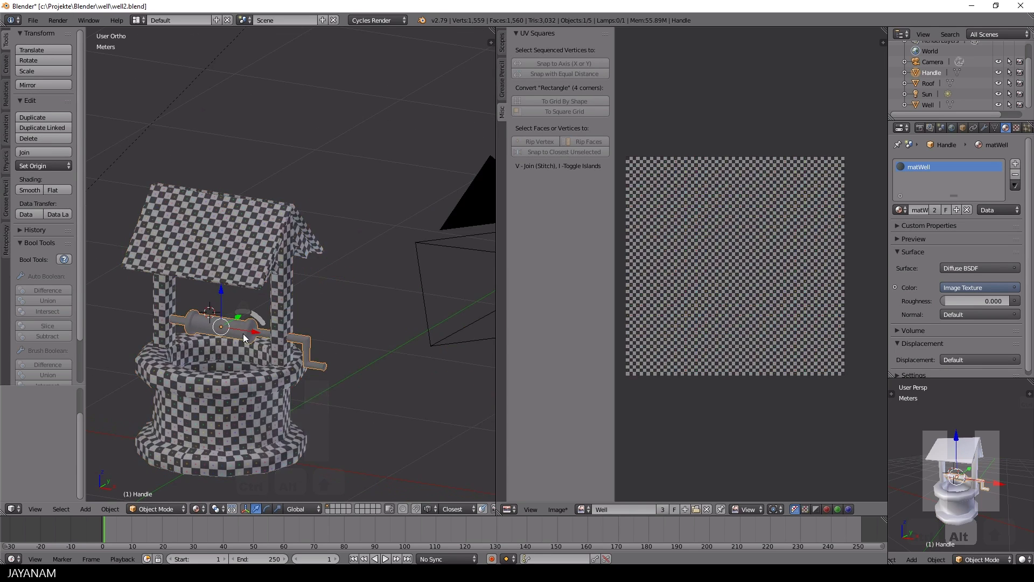
key("KP_1")
left_click(1015, 174)
left_click(934, 211)
left_click(925, 210)
type("matHandl")
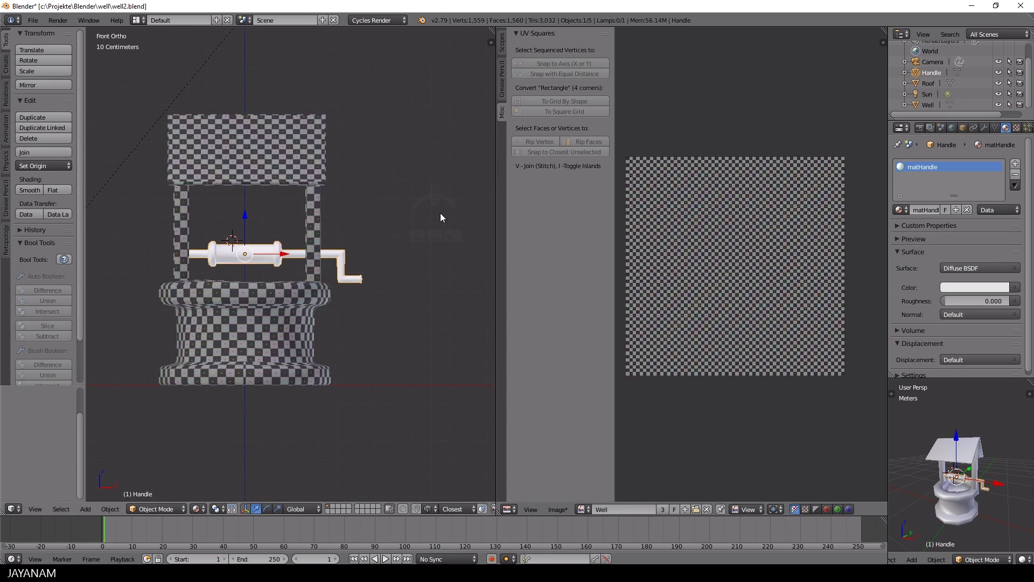
- Split the UV editor area and open a Node Editor below it for the handle's material
middle_click_drag(440, 218, 395, 243)
left_click_drag(499, 512, 501, 249)
left_click(508, 509)
left_click(527, 379)
- Add an Image Texture node to matHandle and load the Well image in it
key("shift+a")
left_click(607, 327)
type("ima")
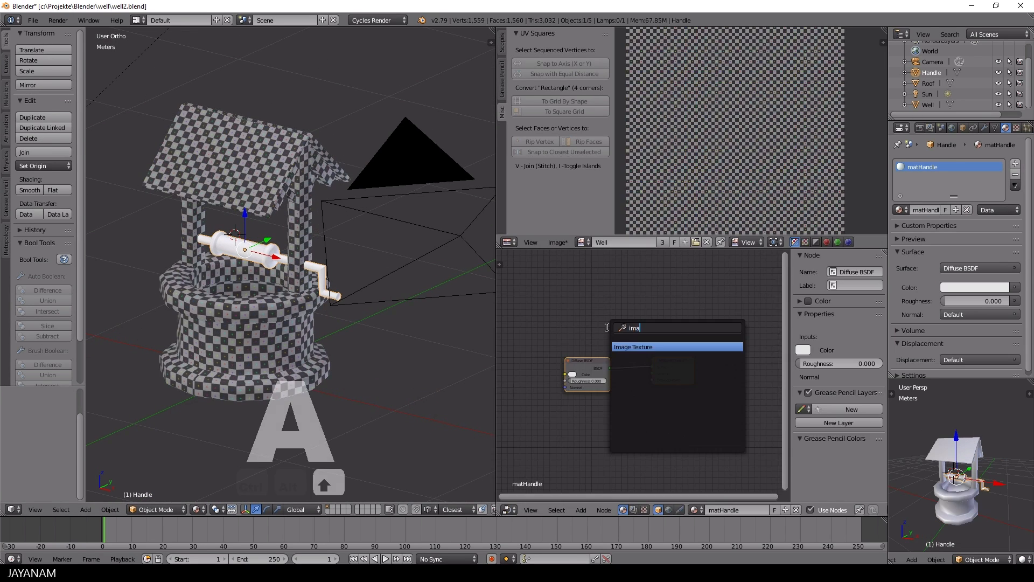
left_click(630, 347)
left_click(531, 298)
left_click(538, 322)
left_click(553, 342)
- Arrange the nodes, connect the image texture's Color to the Diffuse BSDF Color, and close the Node Editor area
key("n")
left_click_drag(625, 360, 659, 314)
left_click_drag(724, 358, 759, 326)
left_click_drag(628, 328, 586, 316)
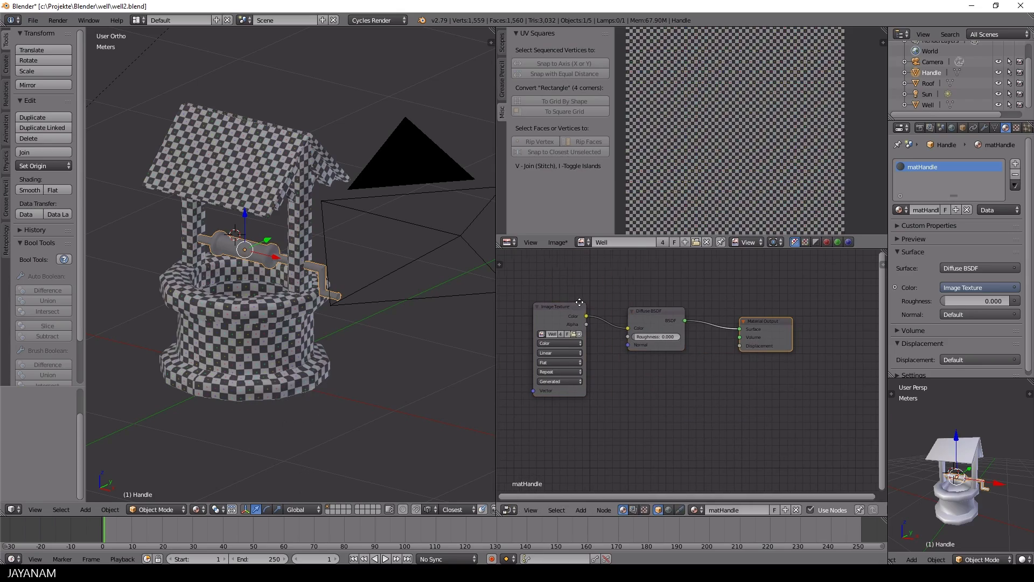
middle_click_drag(580, 302, 598, 307)
left_click_drag(500, 246, 488, 246)
key("Tab")
scroll(377, 293, "up", 5)
middle_click_drag(415, 301, 140, 285)
key("a")
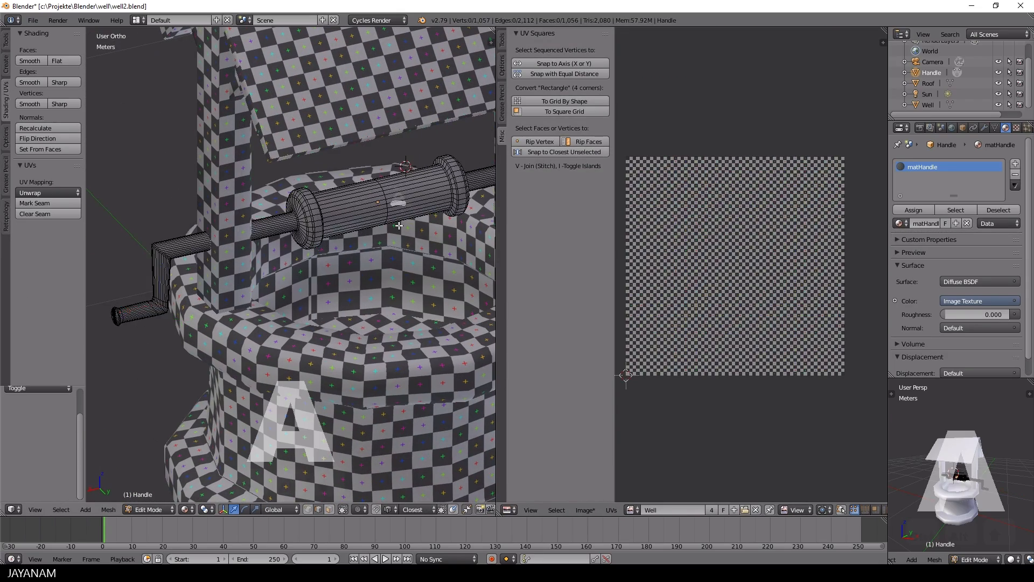
key("a")
key("a")
middle_click_drag(381, 208, 374, 116)
scroll(379, 219, "up", 4)
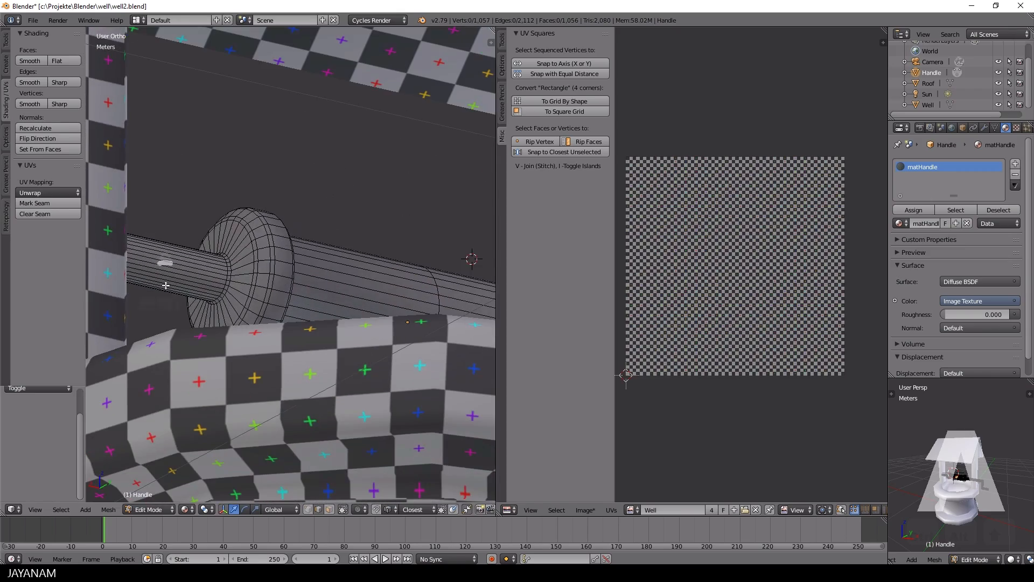
right_click(165, 286, "alt")
scroll(194, 313, "down", 4)
mouse_move(206, 325)
middle_mouse_down()
mouse_move(335, 261)
mouse_move(318, 237)
mouse_move(263, 269)
mouse_move(293, 321)
mouse_move(284, 335)
mouse_move(245, 276)
mouse_move(257, 294)
mouse_move(197, 341)
middle_mouse_up()
key("a")
scroll(345, 258, "down", 3)
key("Tab")
- Hide the roof and the well, and open the handle for mesh editing
right_click(353, 257)
key("h")
right_click(345, 337)
key("h")
right_click(272, 263)
key("Tab")
- Select the lengthwise edge line along the handle's underside and mark it as a seam
right_click(256, 295, "alt+shift")
scroll(257, 295, "down", 8)
left_click(59, 206)
- Add ring edge loops at the crank's grip and around the drum's first flange to the selection, and mark them as seams
middle_click_drag(299, 328, 378, 211)
scroll(152, 417, "up", 6)
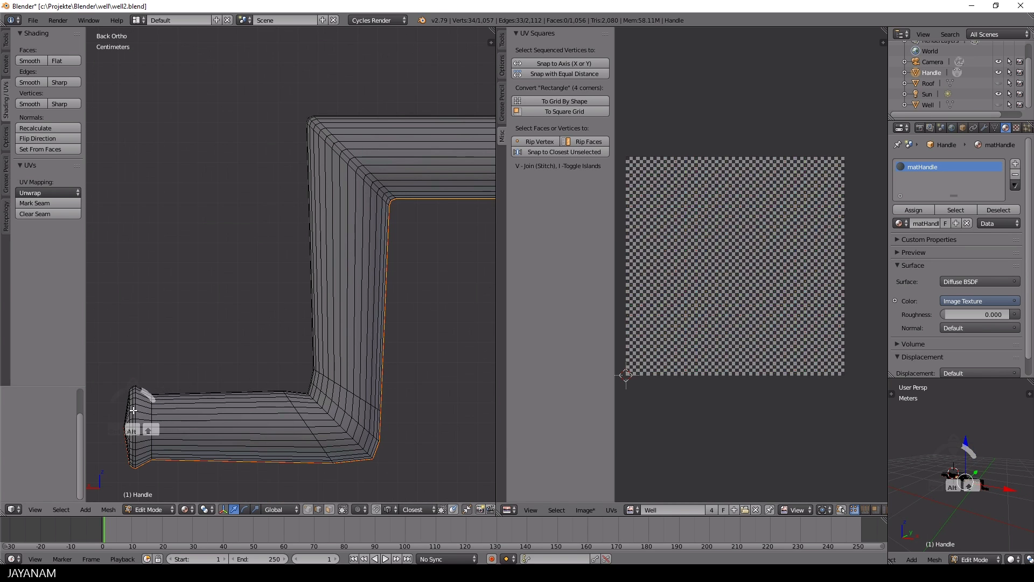
right_click(323, 409, "alt+shift")
scroll(345, 393, "down", 2)
middle_click_drag(377, 334, 164, 339)
scroll(378, 323, "up", 2)
right_click(325, 129, "alt+shift")
scroll(384, 306, "down", 5)
scroll(302, 302, "up", 4)
right_click(397, 233, "alt+shift")
middle_click_drag(397, 233, 439, 259)
right_click(439, 258, "alt+shift")
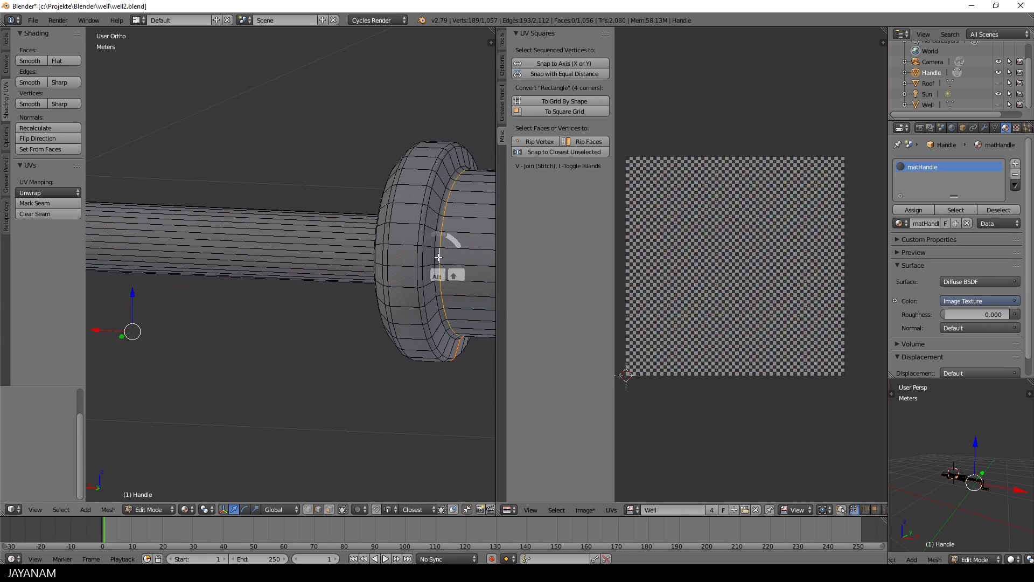
scroll(378, 269, "down", 4)
left_click(54, 203)
- Add the edge loops on both sides of the drum's other flange to the seam selection
middle_click_drag(323, 280, 359, 302)
scroll(369, 320, "up", 3)
right_click(414, 277, "alt+shift")
right_click(411, 294, "alt+shift")
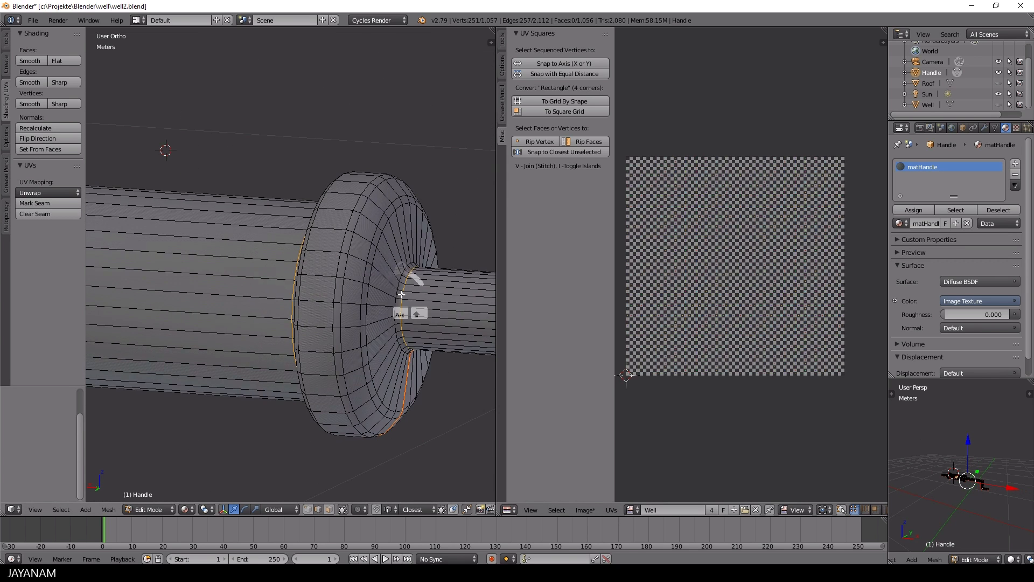
scroll(353, 326, "down", 7)
scroll(297, 342, "down", 2)
- Select the whole handle mesh and unwrap it
key("a")
key("a")
middle_click_drag(221, 338, 345, 323)
key("u")
left_click(286, 337)
- Straighten the first distorted handle UV island into a grid by shape and move it into free space beside the others
key("a")
key("a")
key("a")
key("l")
left_click(564, 103)
key("g")
left_click(680, 180)
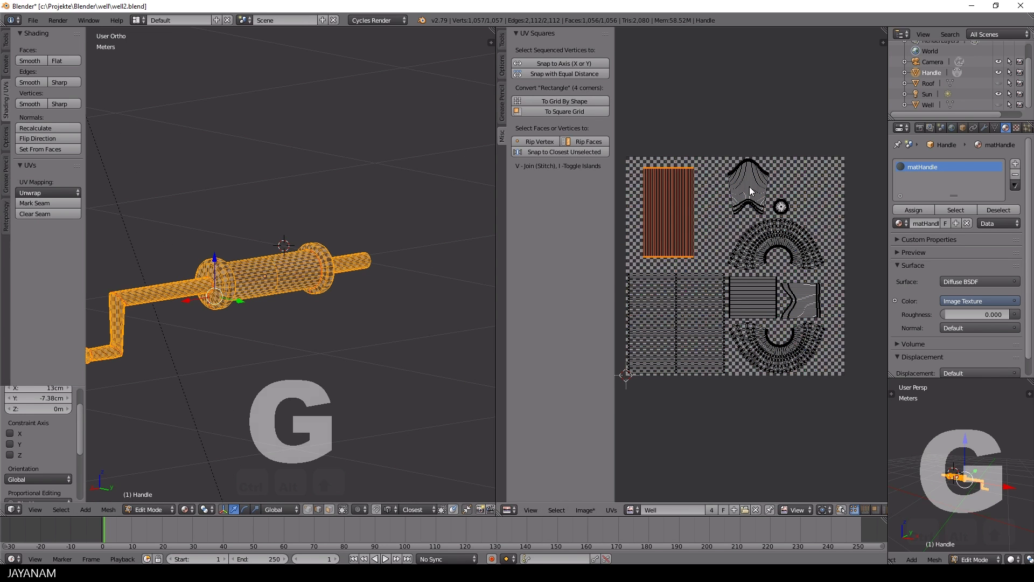
- Straighten the wavy UV island in the upper part of the layout into a grid and move it clear of its neighbours
key("a")
key("l")
left_click(564, 102)
key("g")
left_click(743, 205)
- Straighten the upper arc-shaped flange island into a grid strip and move it inside the texture bounds
left_click(564, 102)
key("h")
key("alt+h")
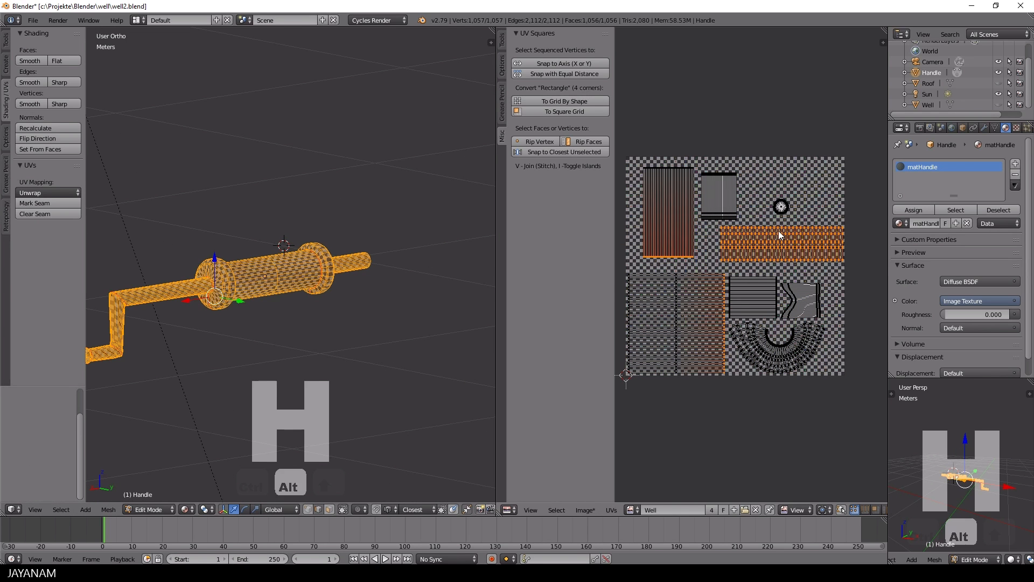
key("a")
key("l")
key("g")
left_click(757, 247)
- Straighten the lower arc-shaped flange island and the remaining wavy island into grids by shape
key("a")
key("l")
left_click(571, 102)
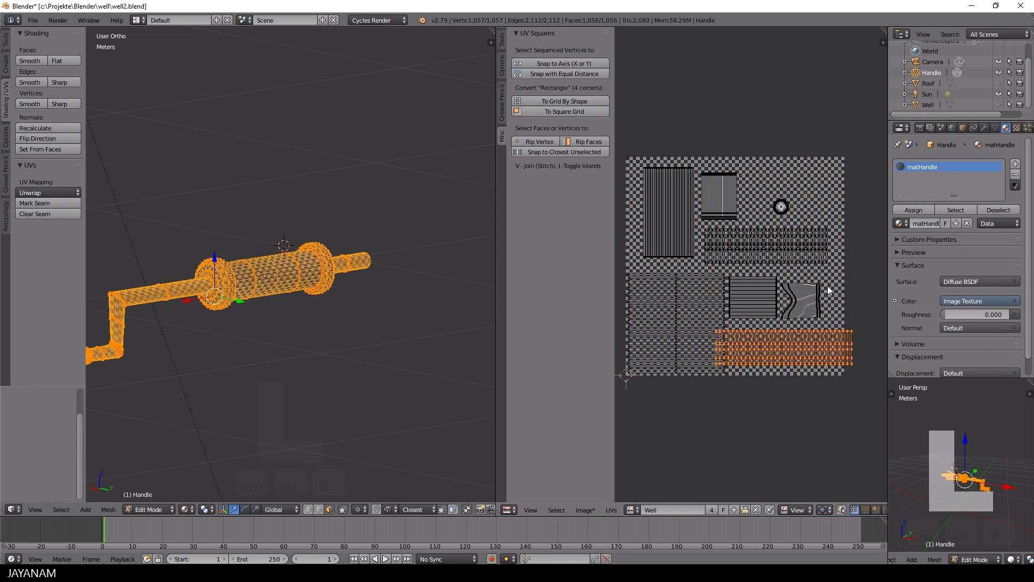
key("a")
key("a")
key("a")
key("l")
left_click(571, 102)
- Select all of the handle's UV islands and pack them into the UV space
key("a")
key("a")
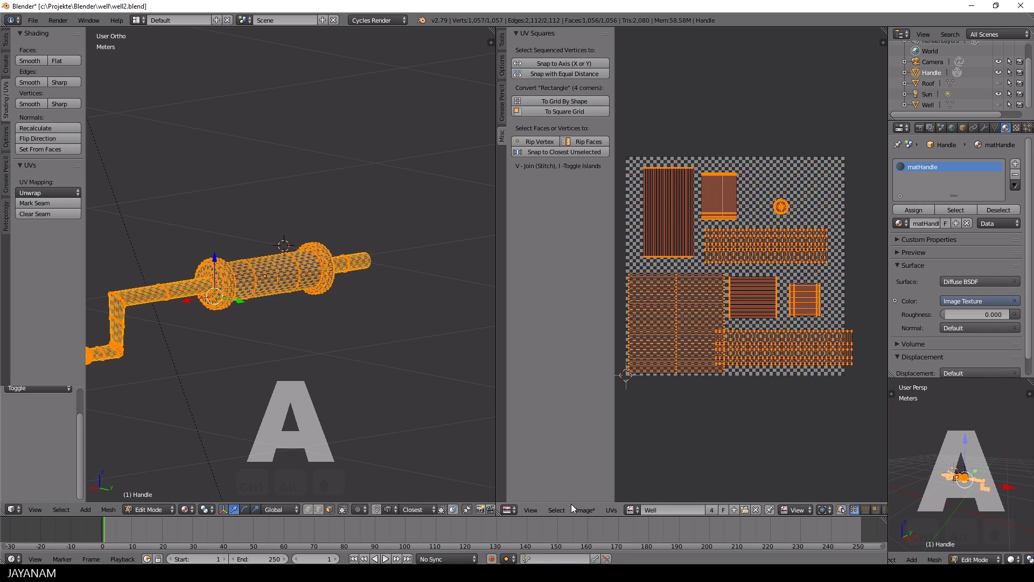
left_click(611, 510)
left_click(661, 227)
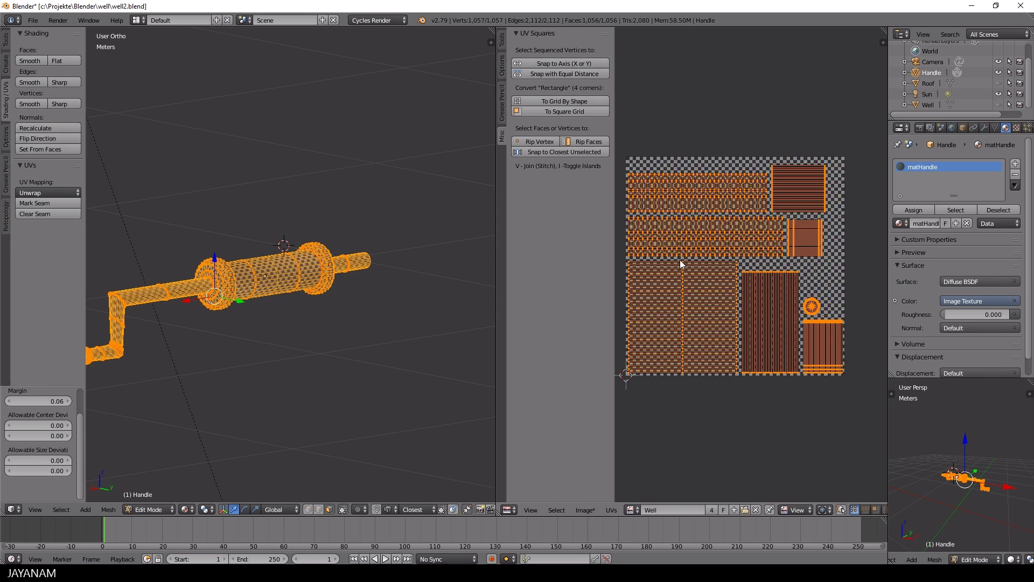
- Leave mesh editing, unhide all the objects and inspect the checker texture on the complete well
key("a")
middle_click_drag(277, 323, 301, 307)
left_click(218, 303)
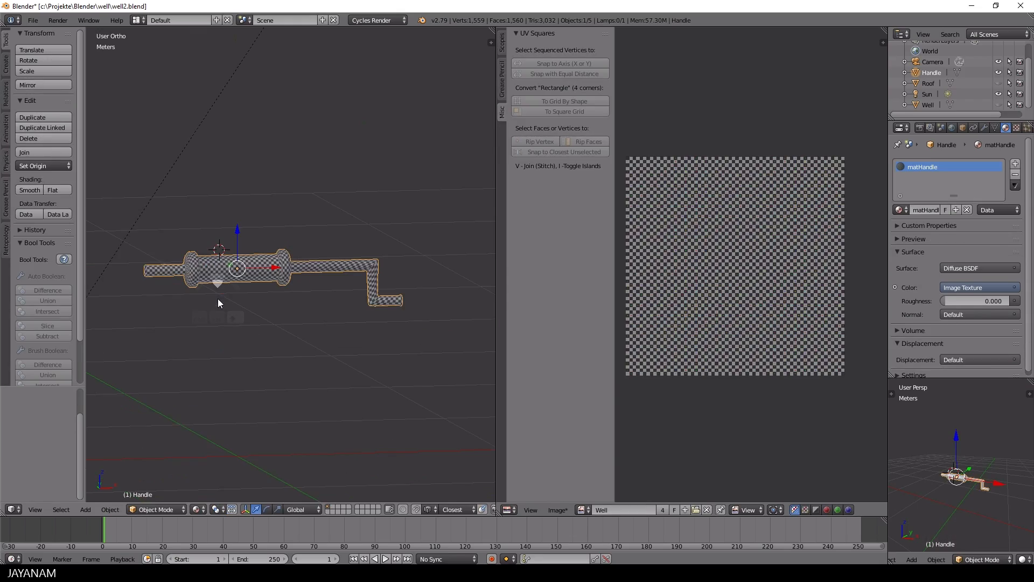
key("alt+h")
middle_click_drag(247, 312, 376, 298, "shift")
scroll(325, 277, "down", 2)
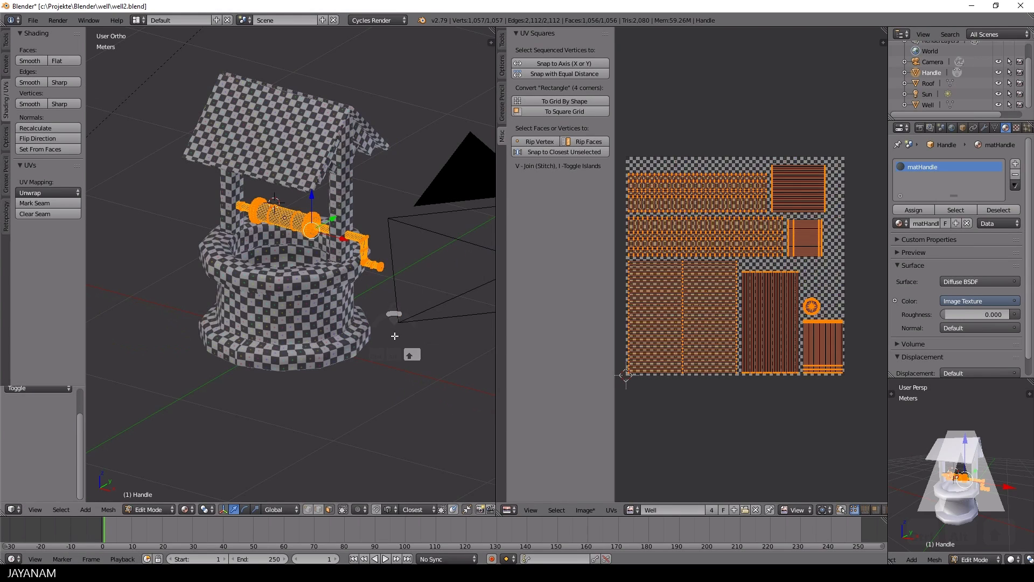
scroll(395, 336, "up", 1)
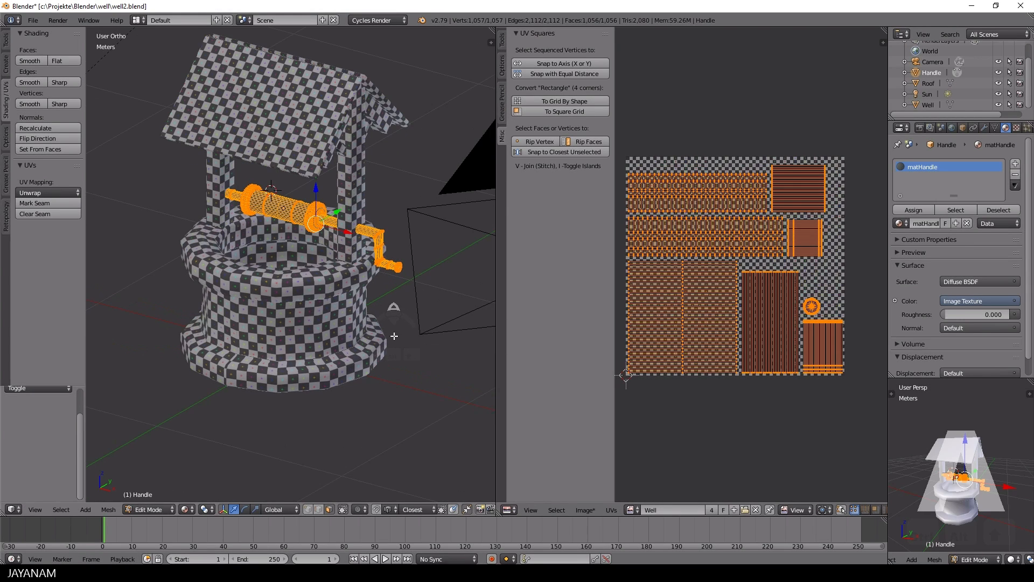
middle_click_drag(394, 335, 399, 343, "shift")
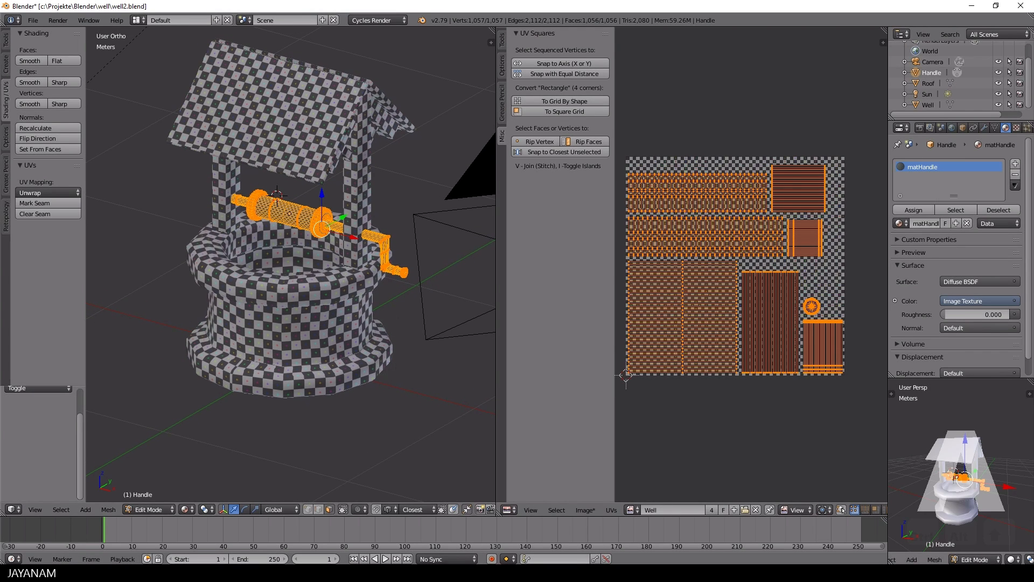